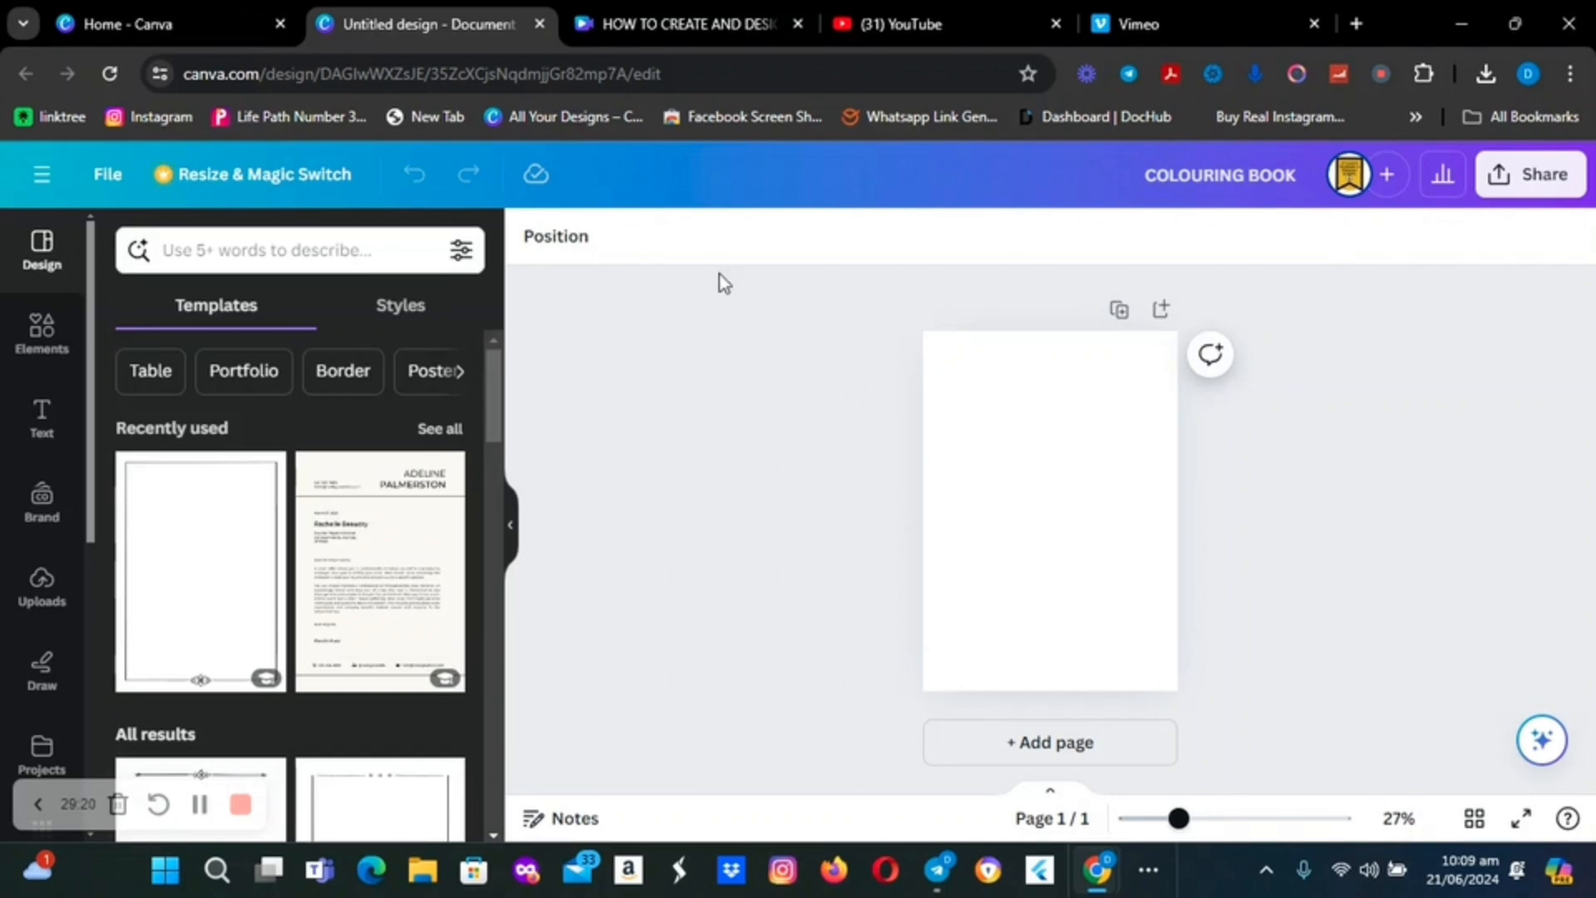
Search the elements library for "aeroplane" and browse all the matching graphics
click(1019, 451)
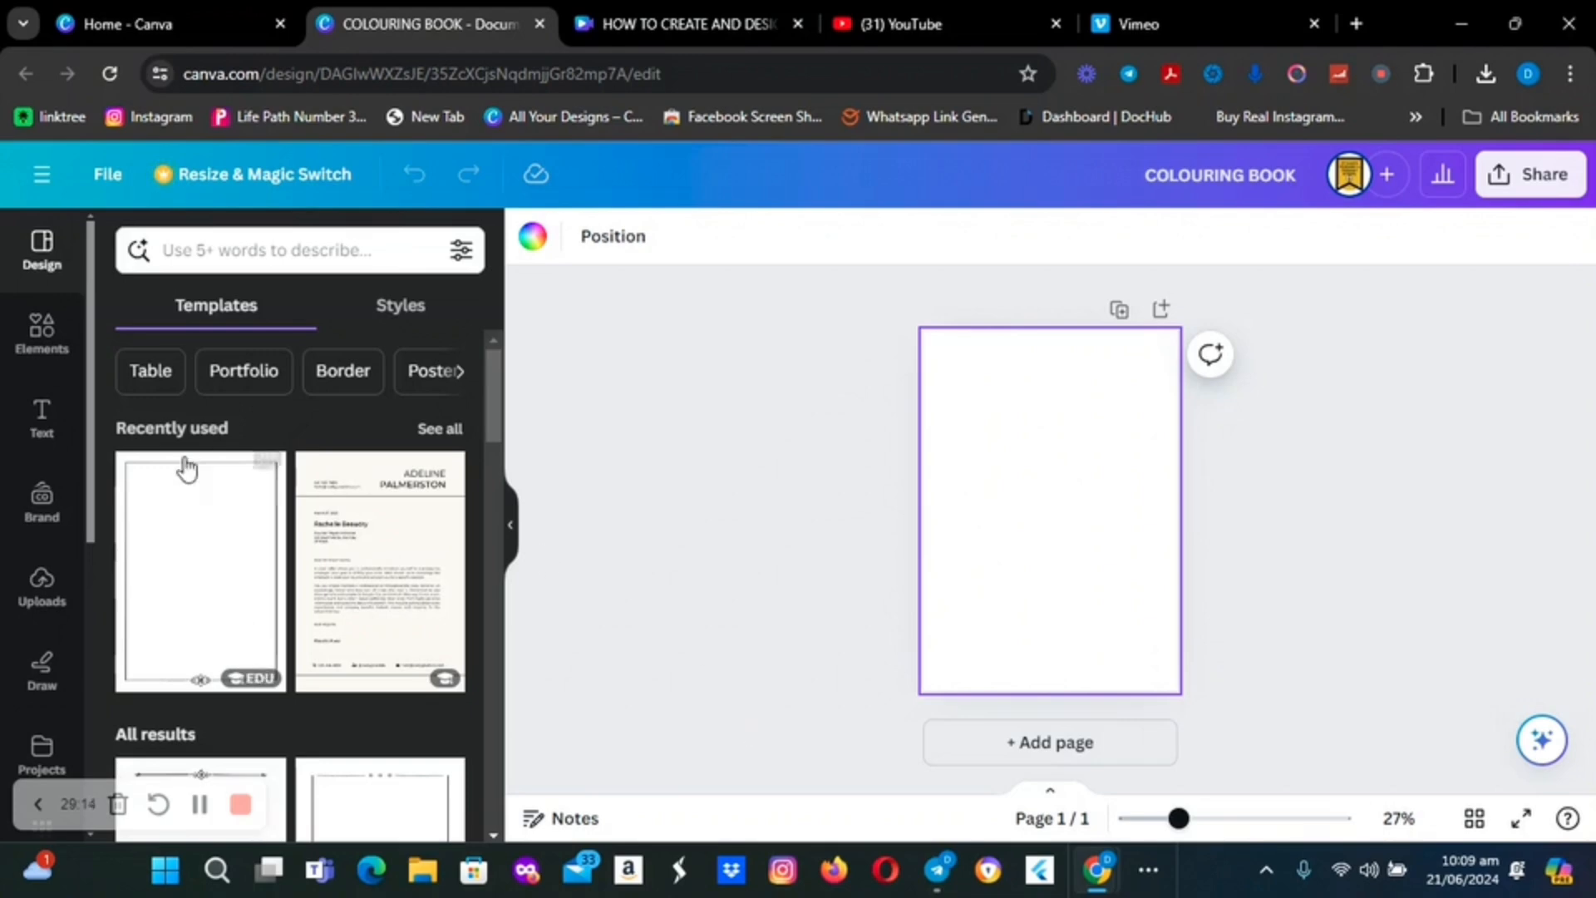
click(30, 336)
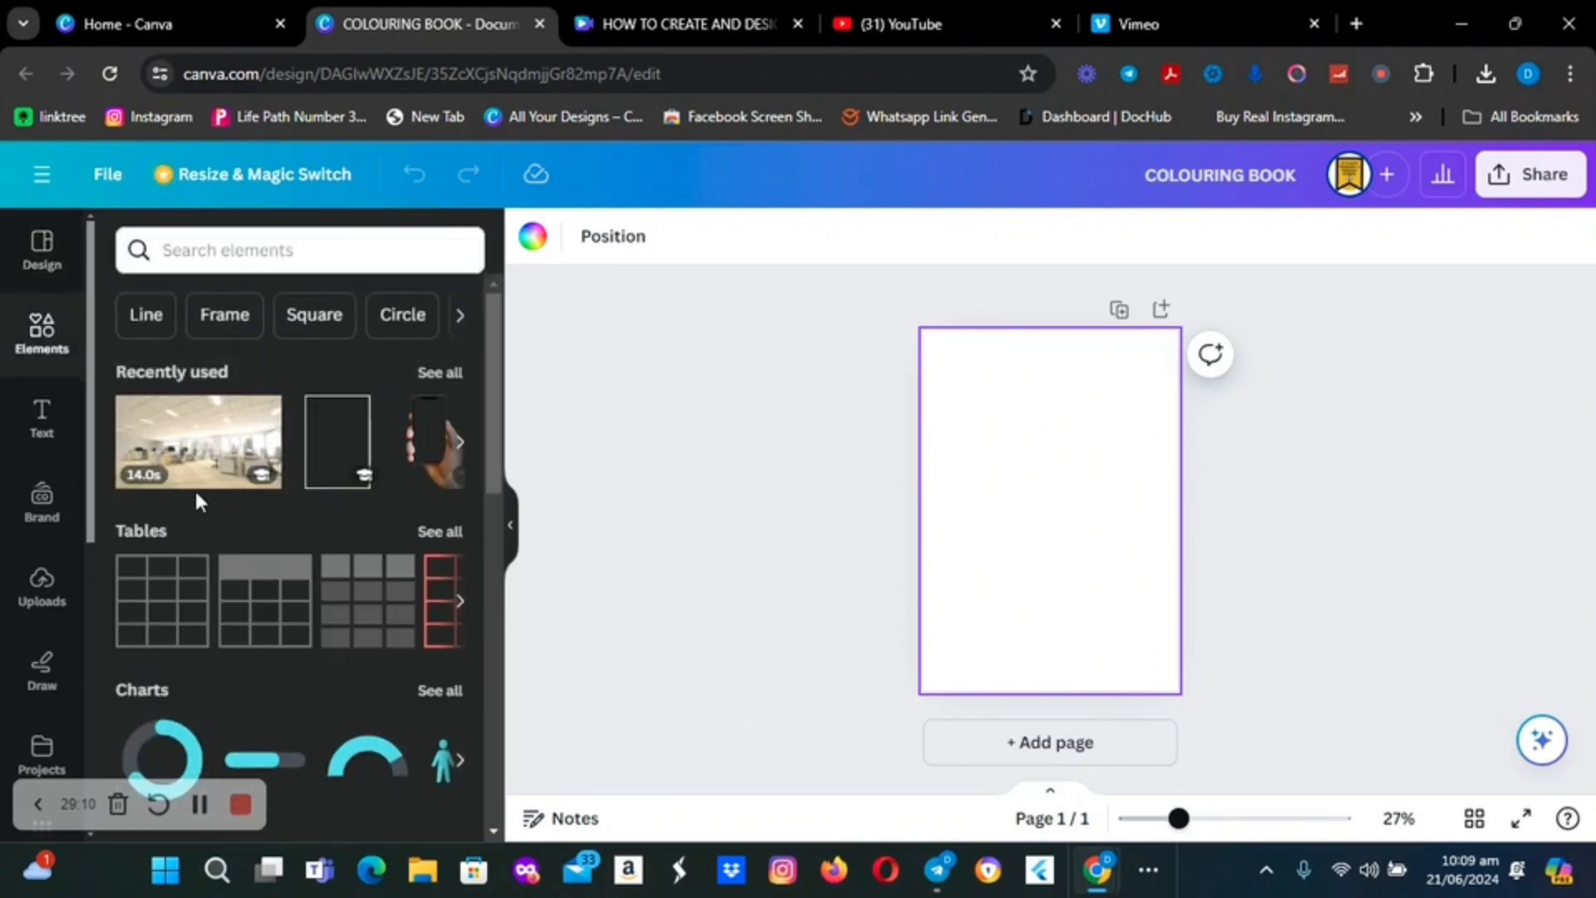
click(230, 249)
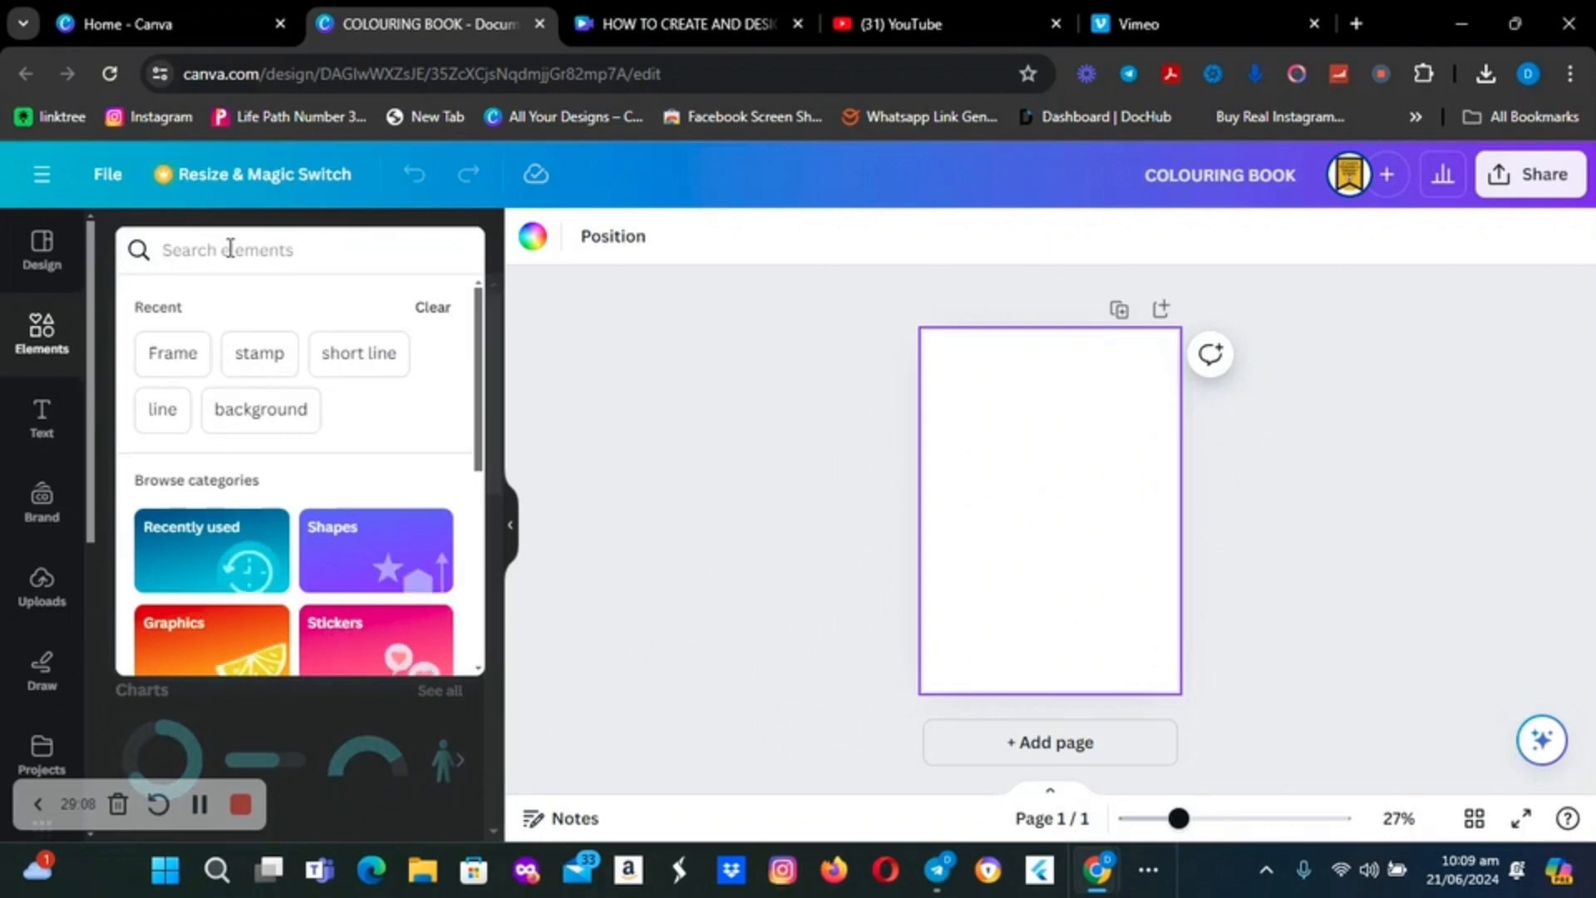
text(A)
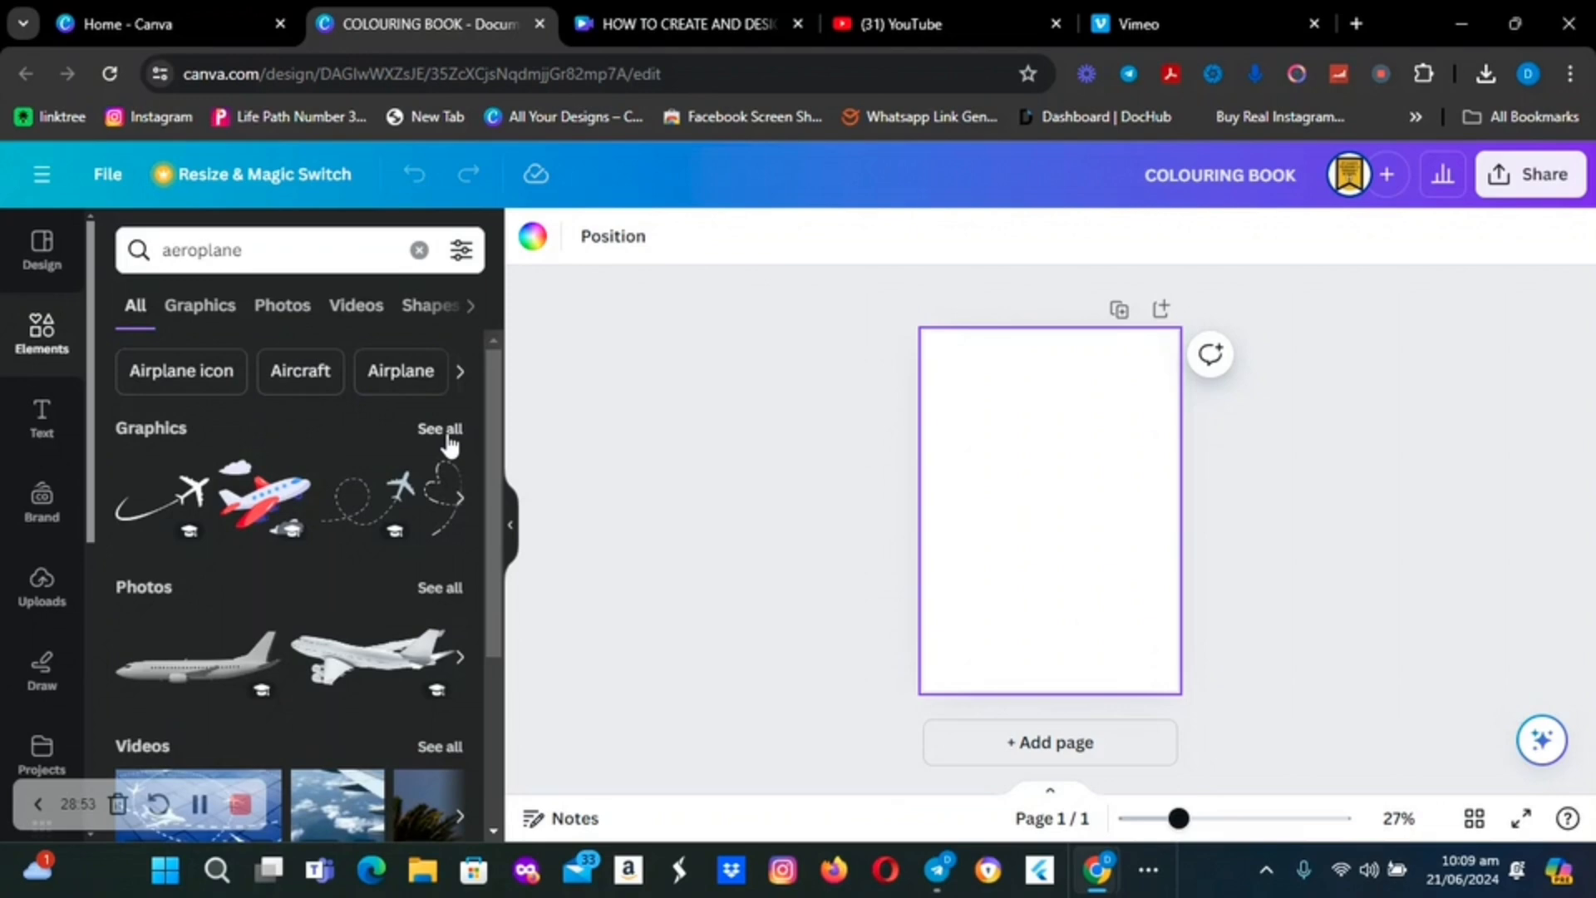
click(446, 430)
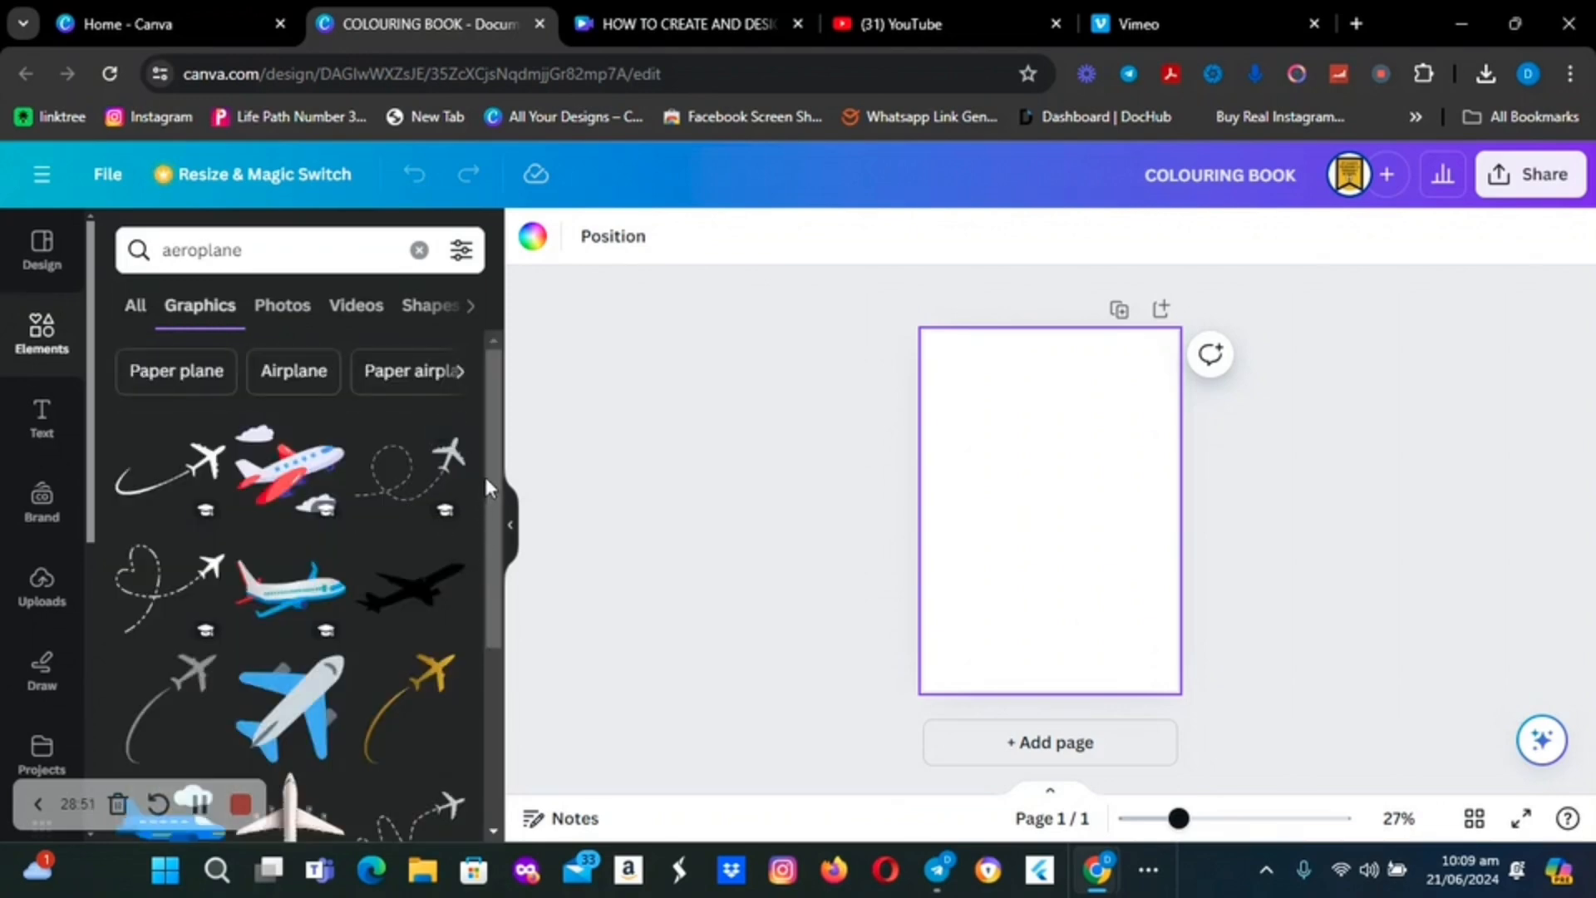
drag(489, 477, 498, 723)
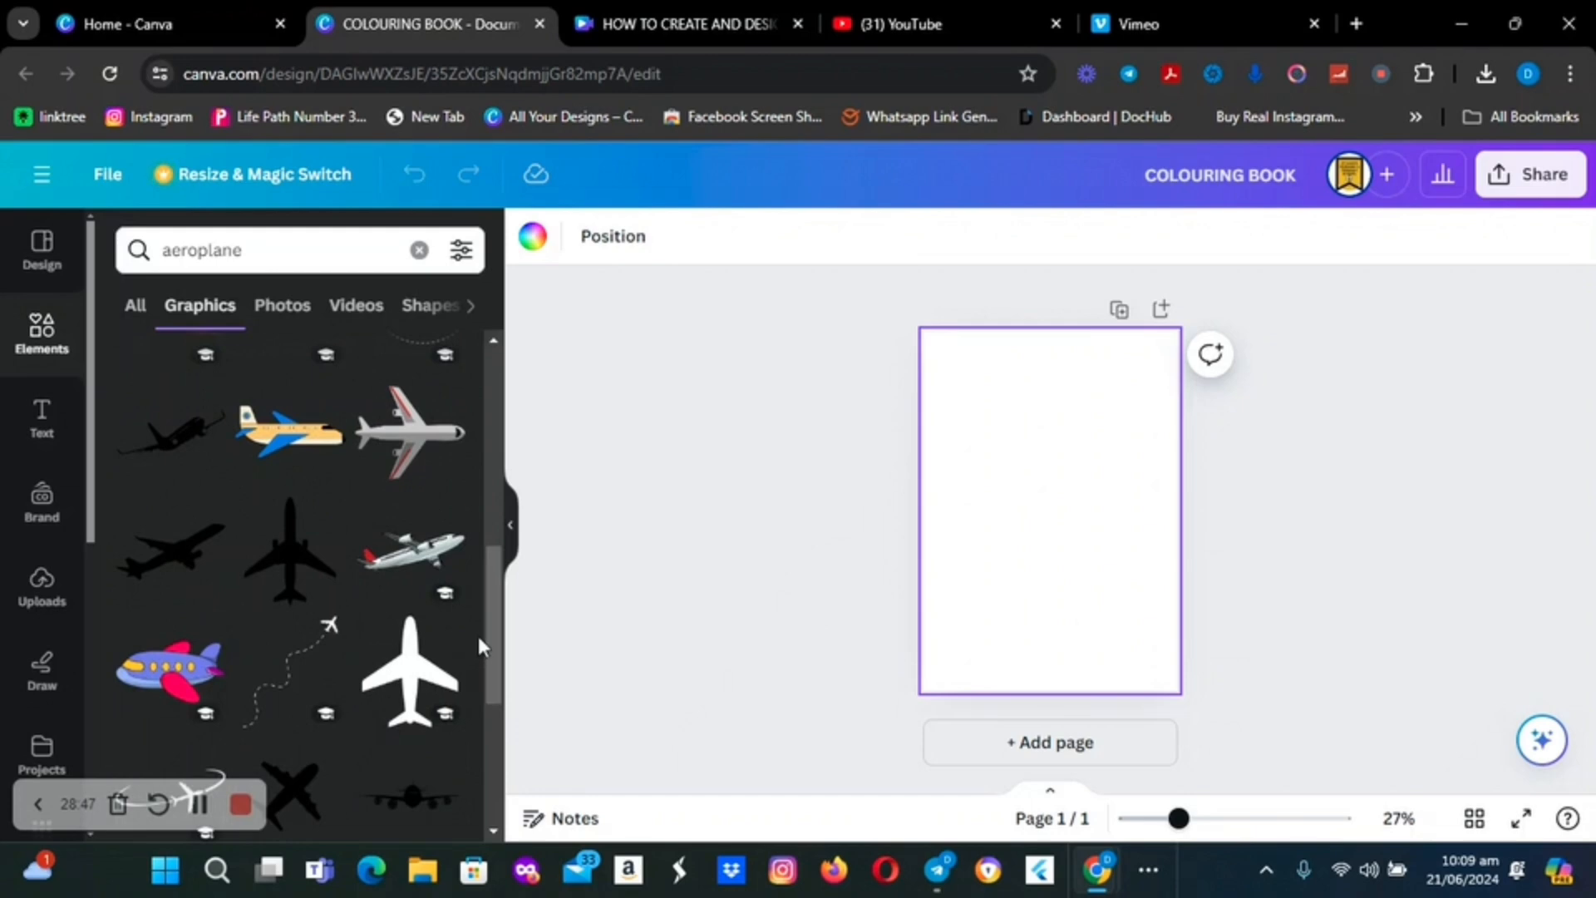
Refine the graphics search to "aeroplane TO COLOUR"
click(248, 251)
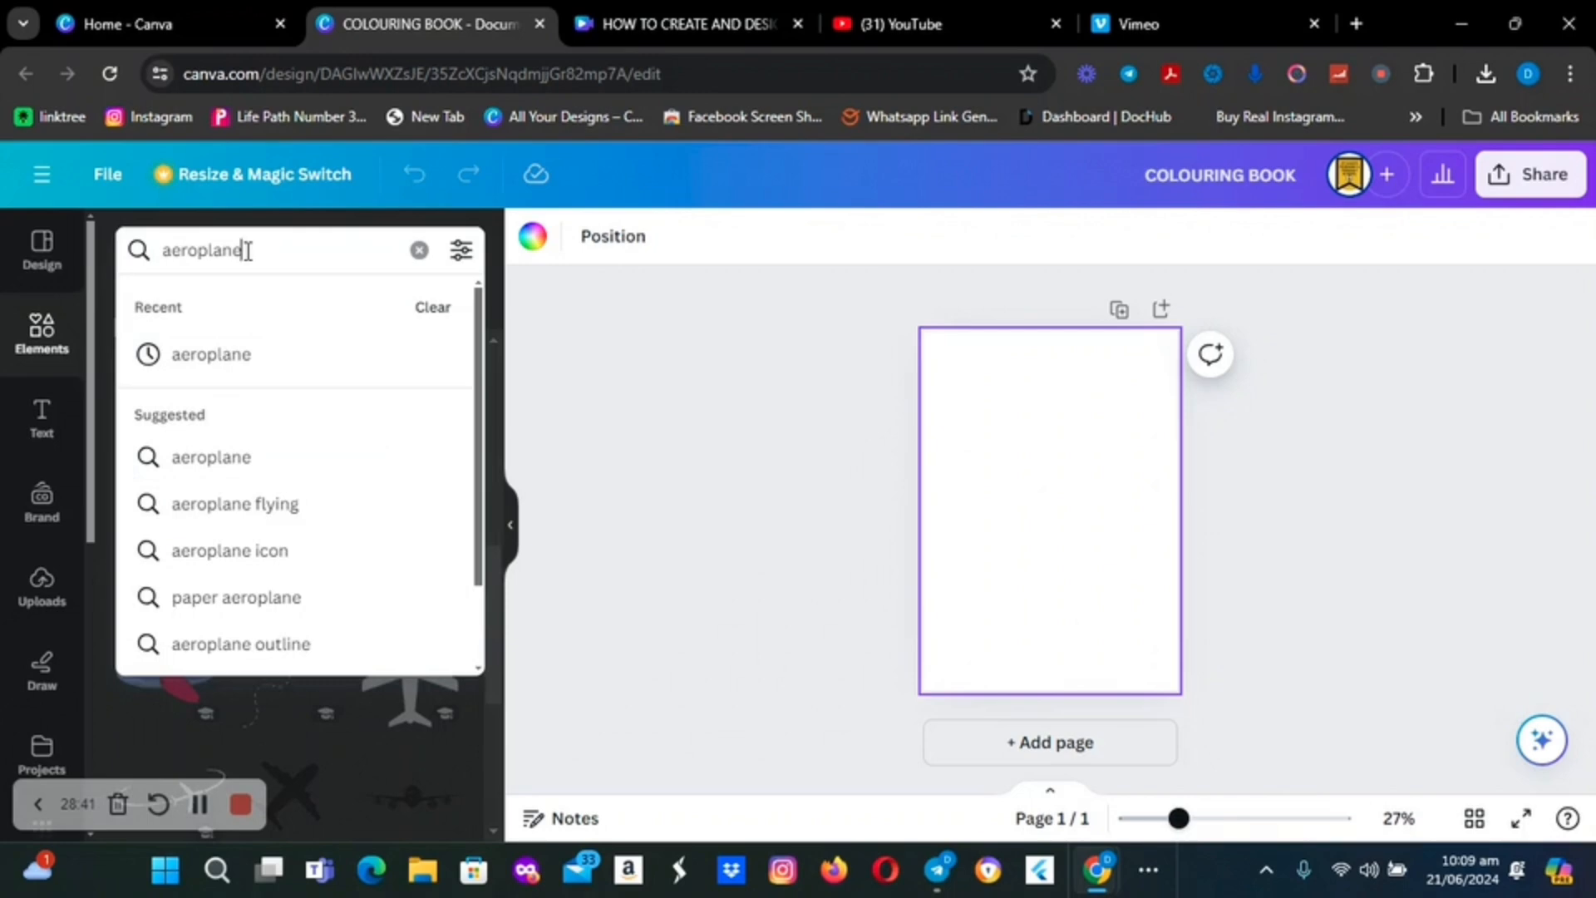
text(TO)
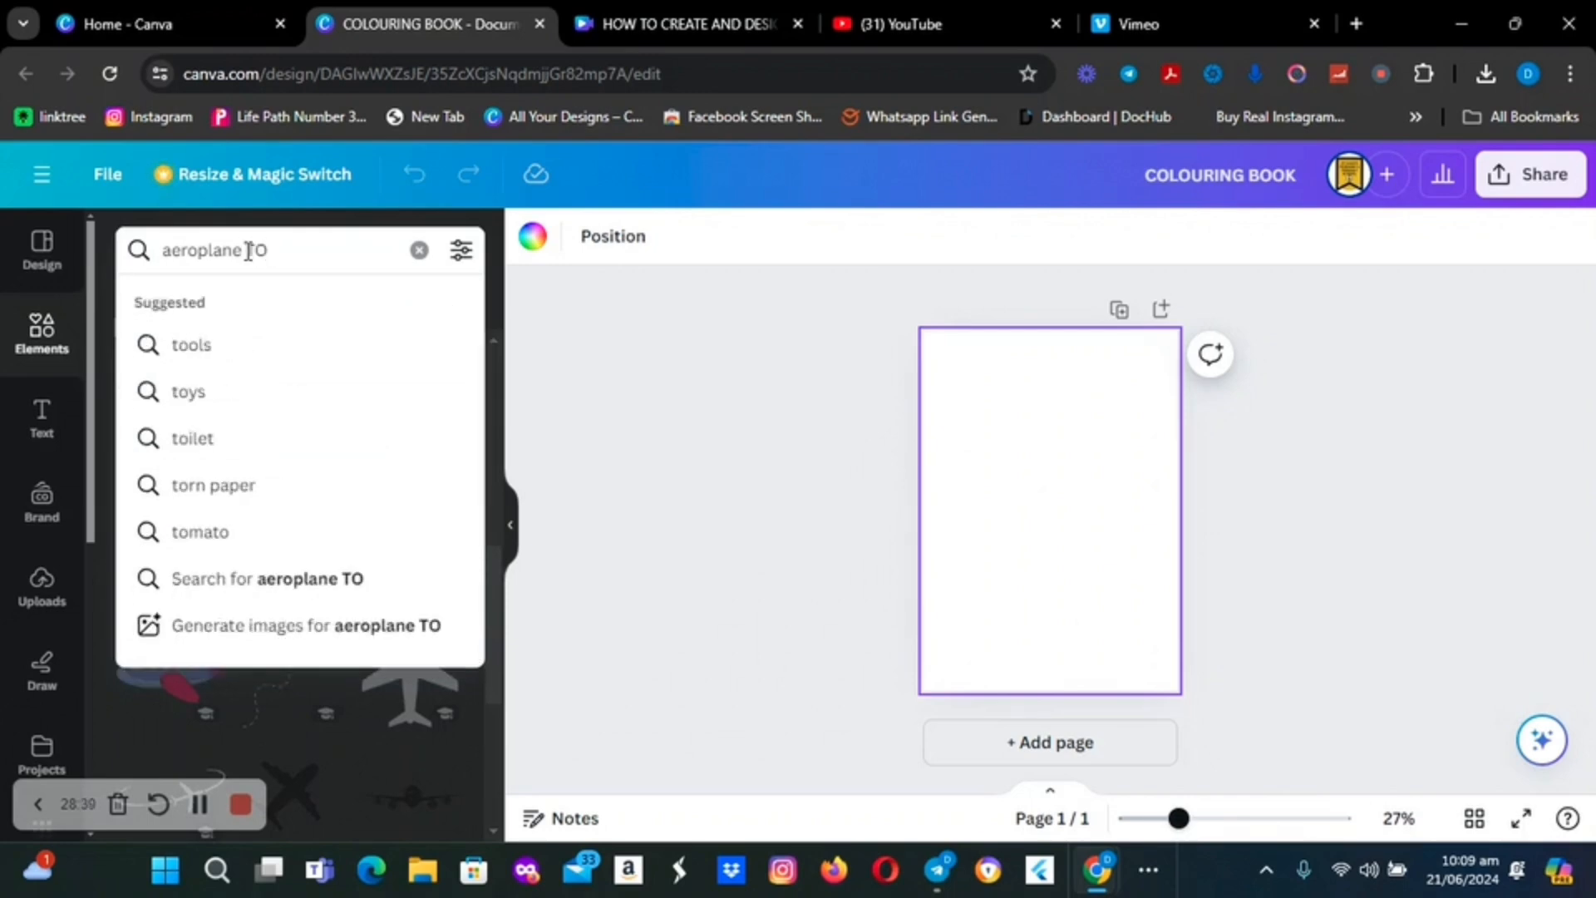
text( O)
key(BackSpace)
key(BackSpace)
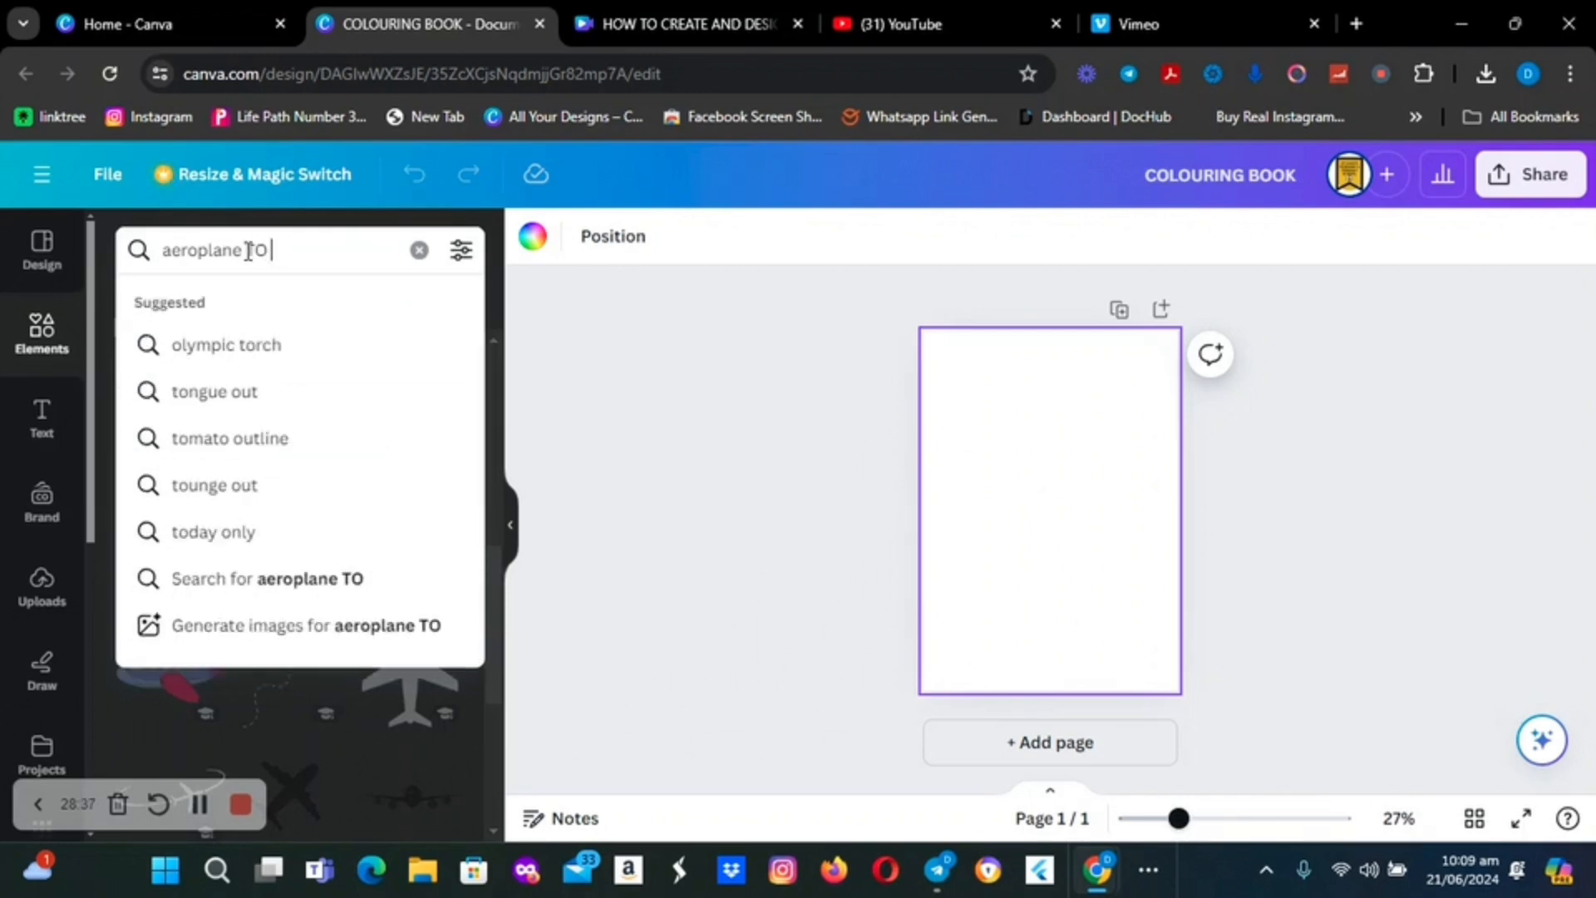
text(C)
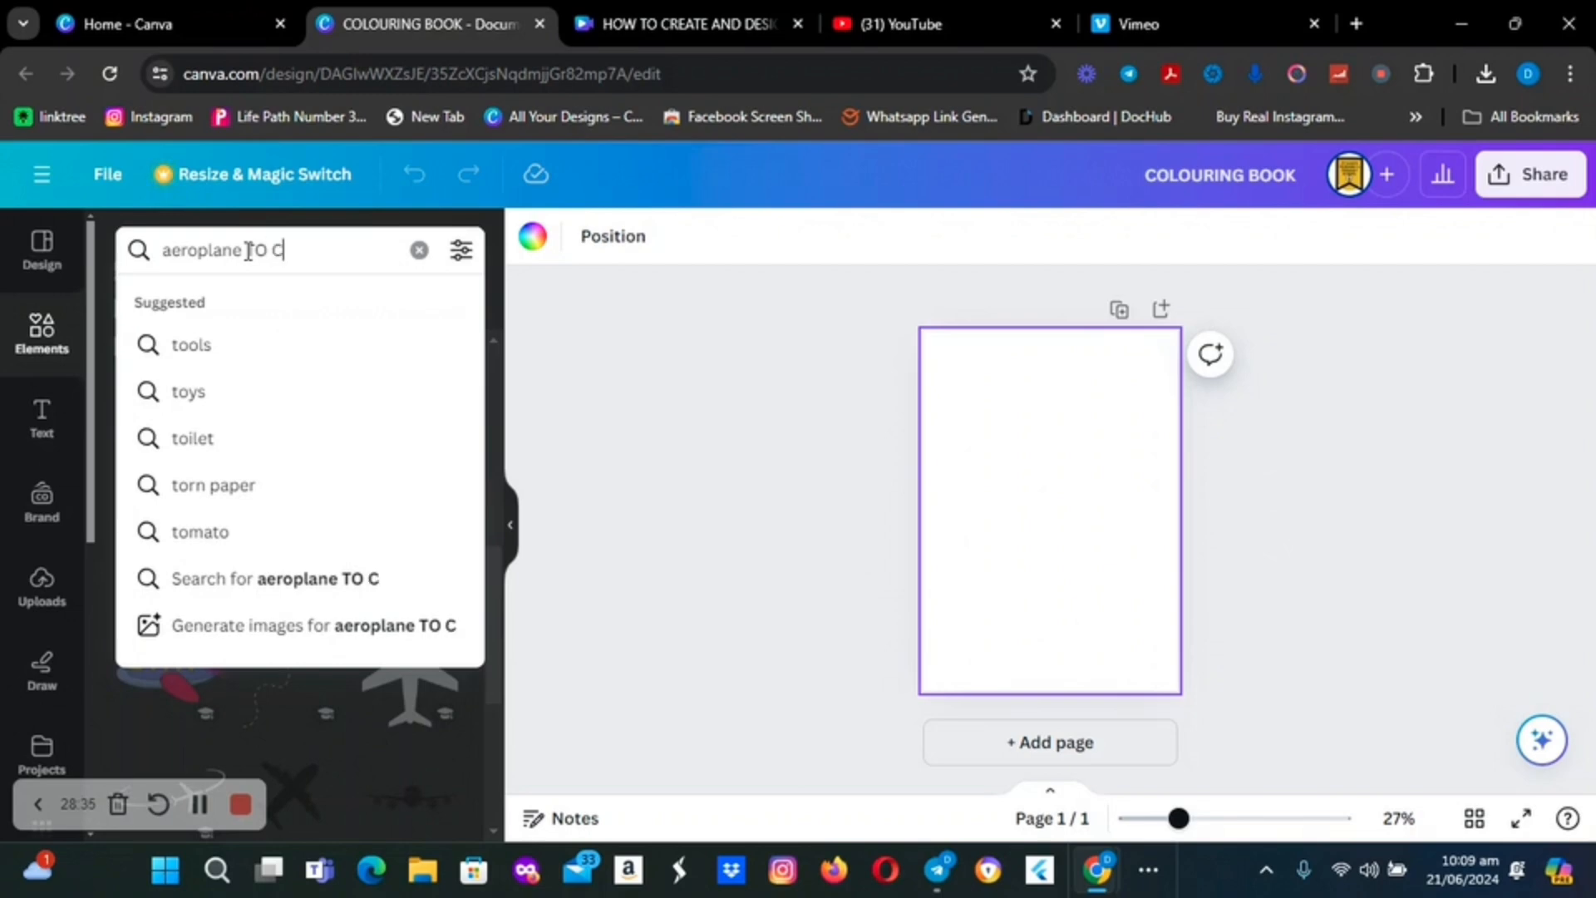
text(OLOUR)
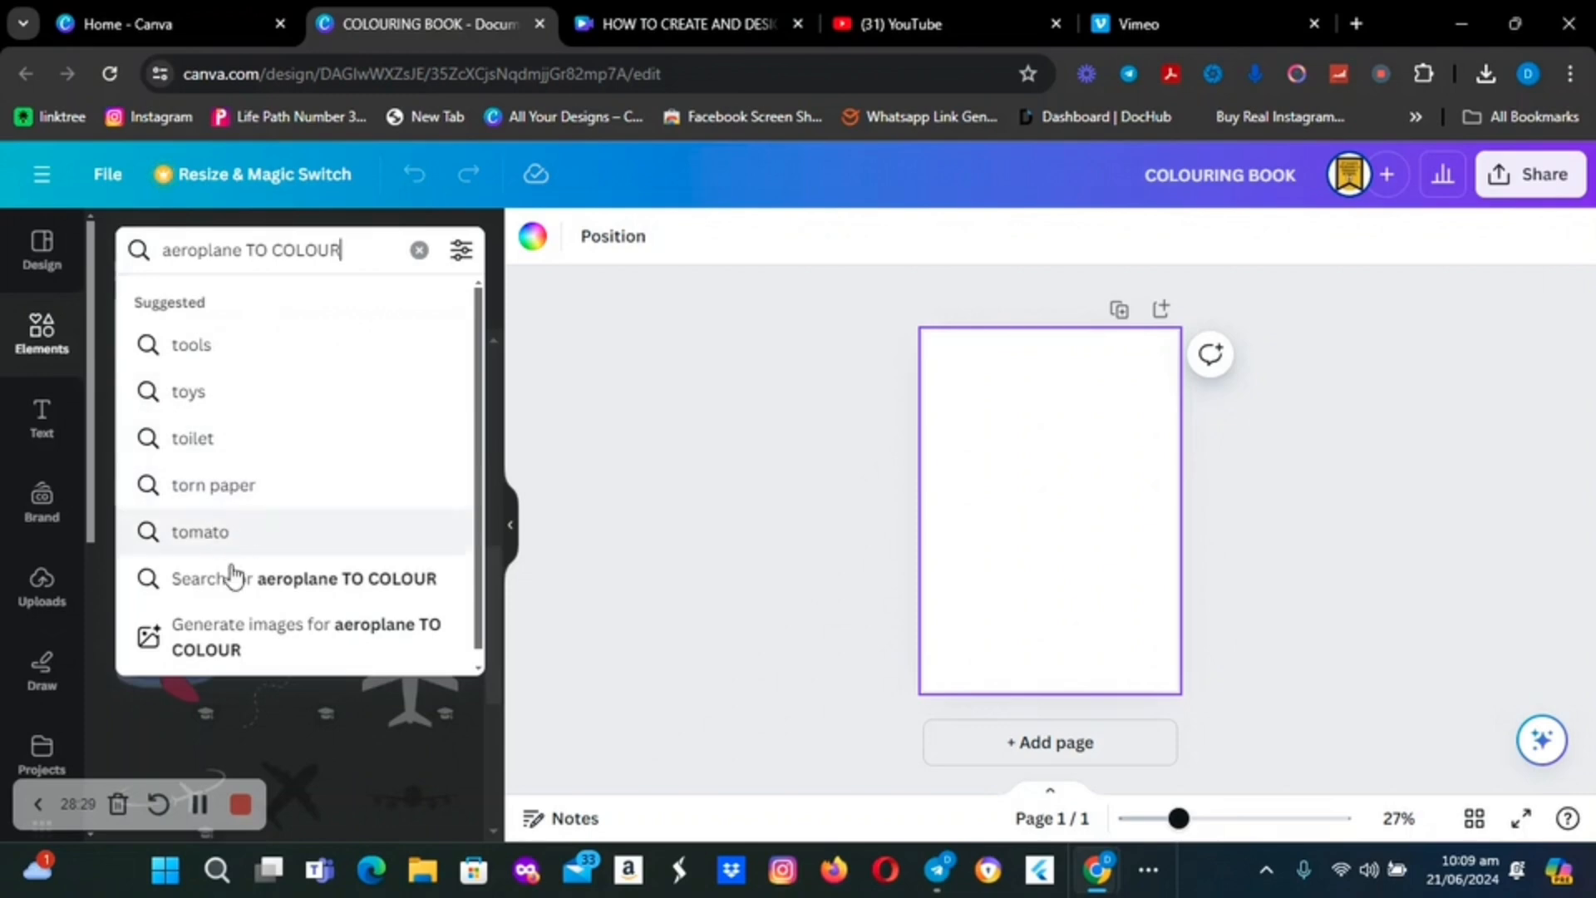
click(210, 589)
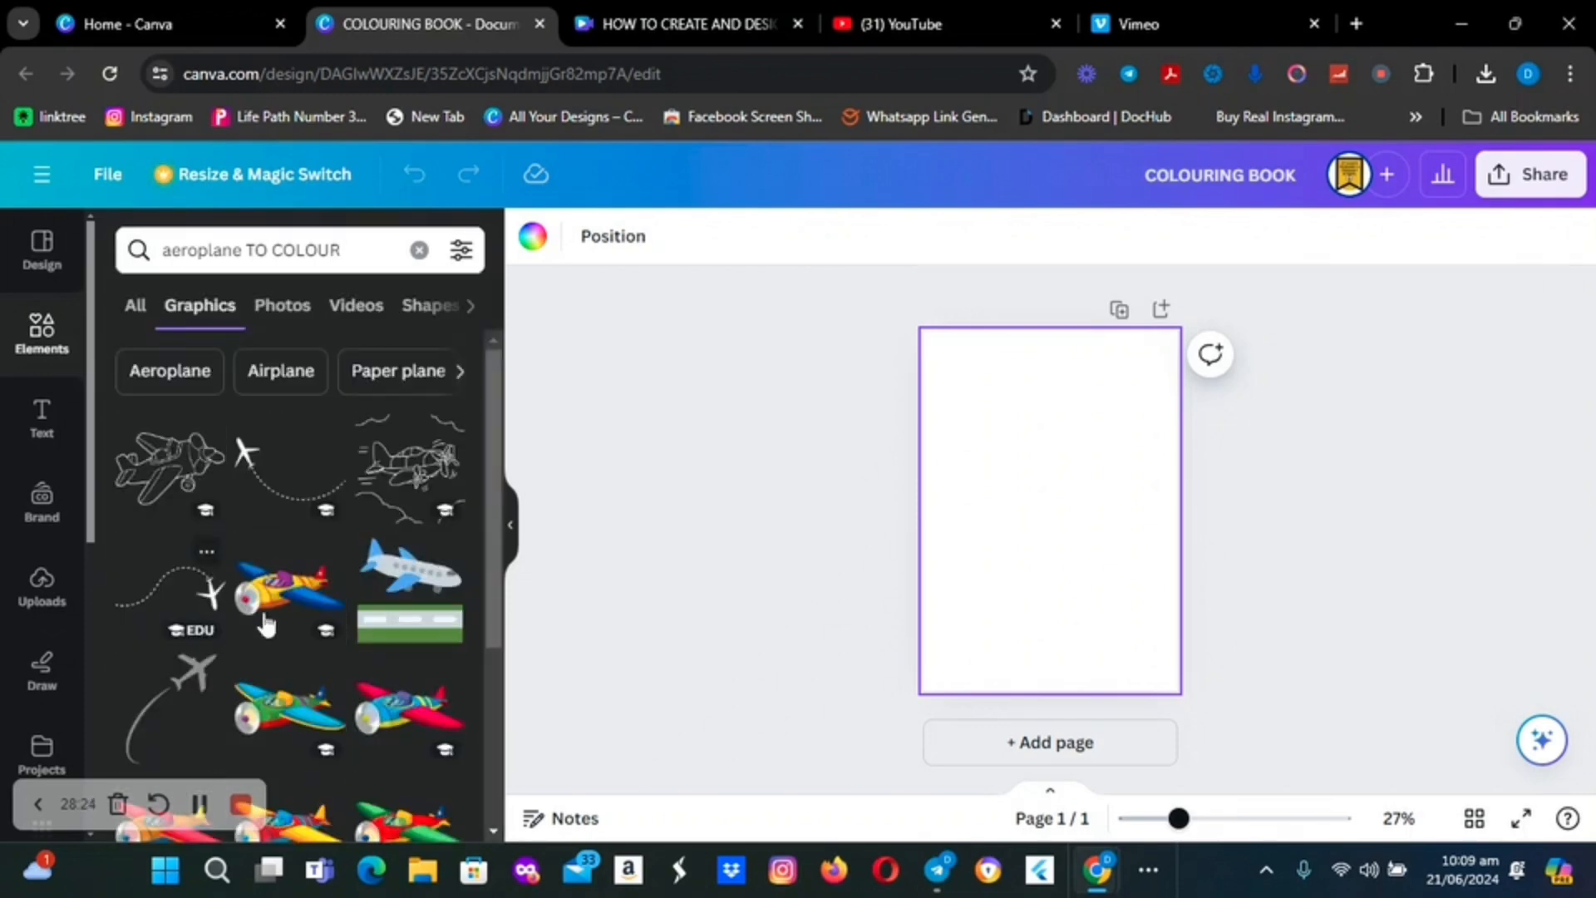
Insert the black-and-white outline propeller plane, enlarge it to nearly the page width, and place it in the page's upper half
click(152, 472)
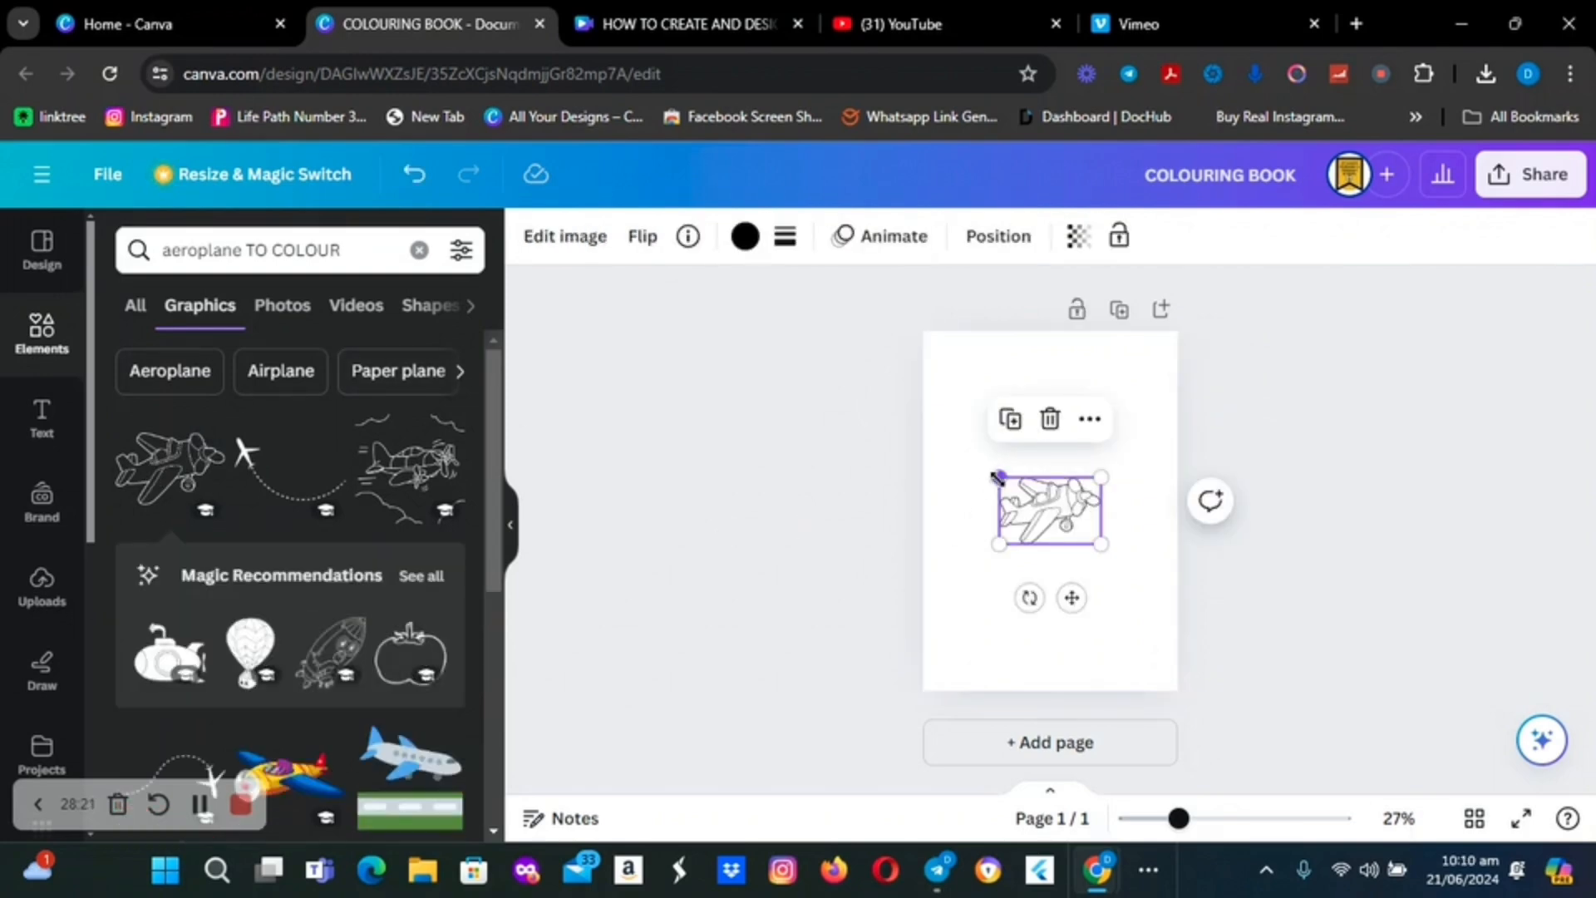
drag(998, 478, 912, 420)
drag(1016, 511, 1177, 517)
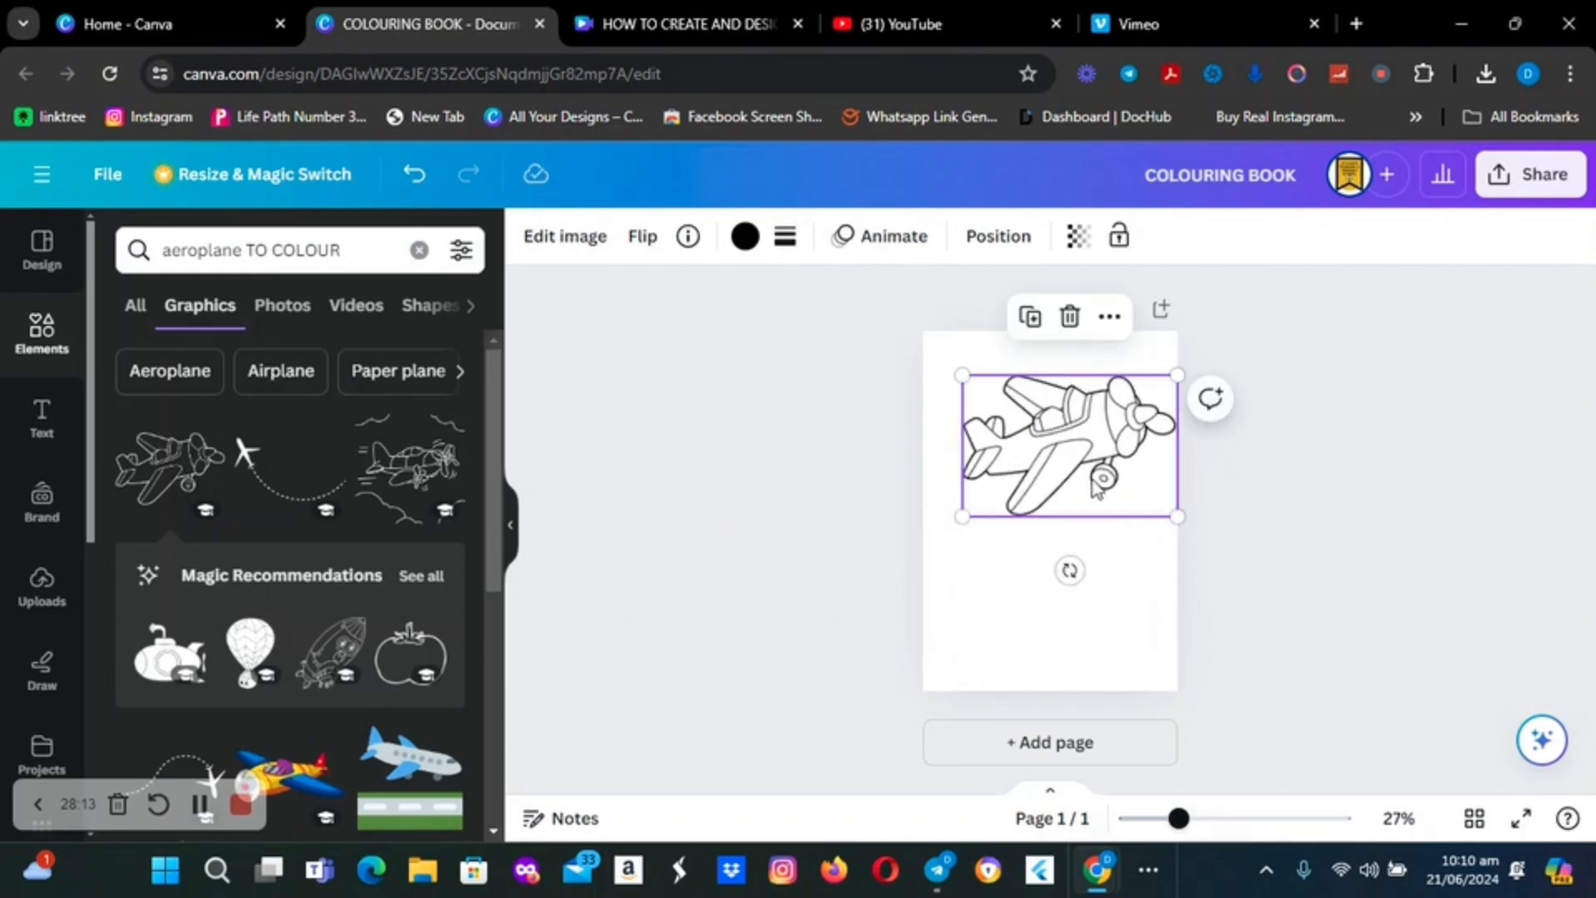
drag(1083, 479, 1077, 510)
click(1265, 544)
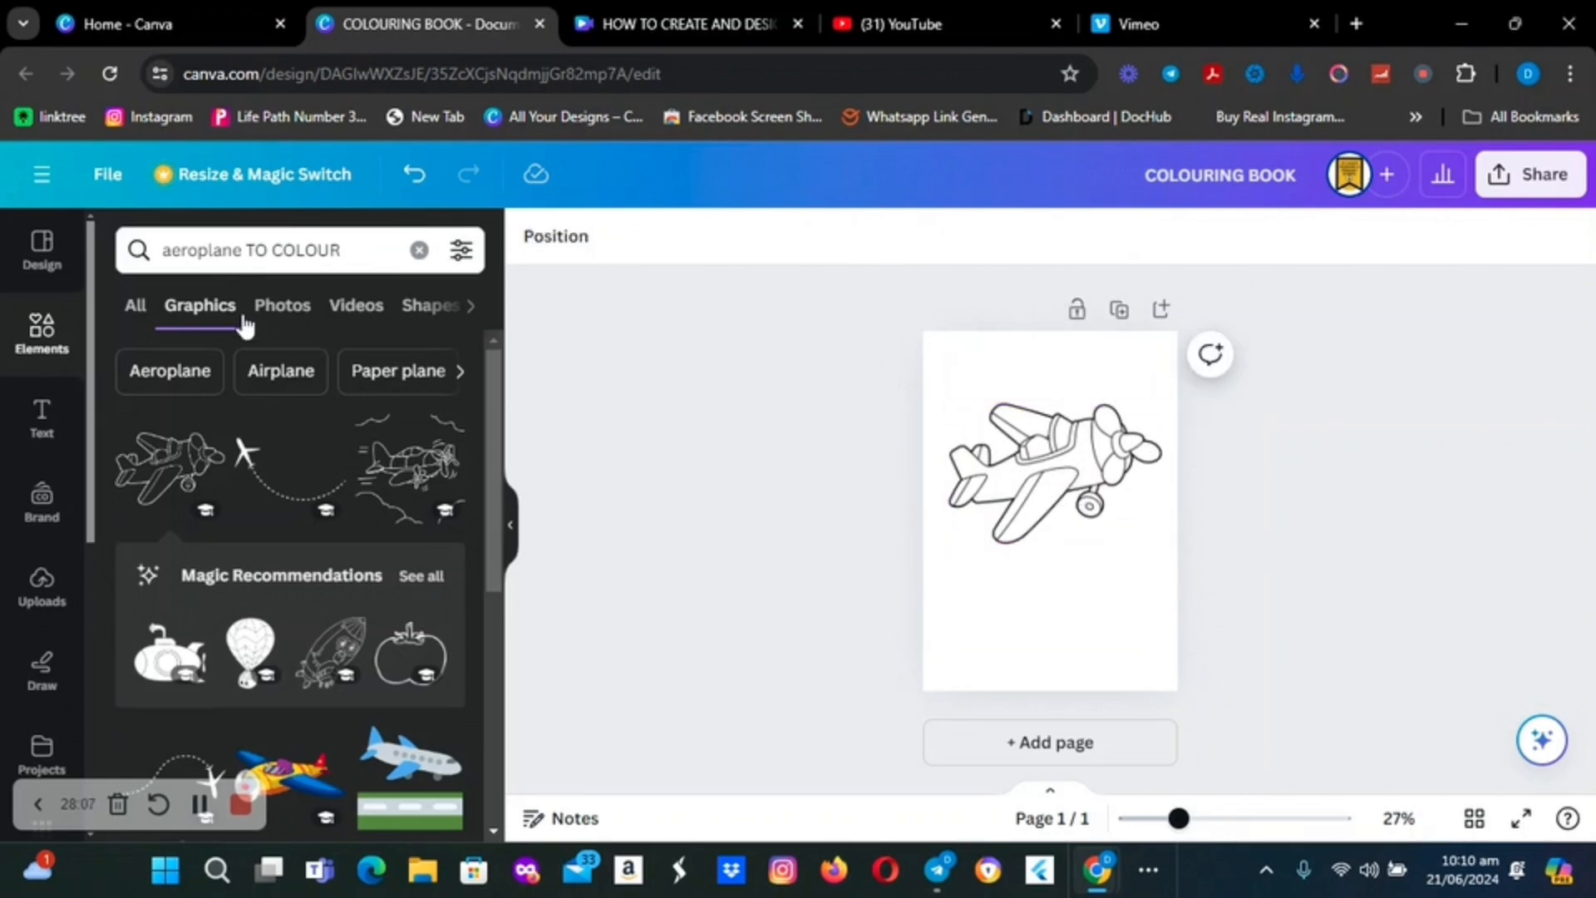
Add a heading below the aeroplane and replace its placeholder text with "A"
click(39, 417)
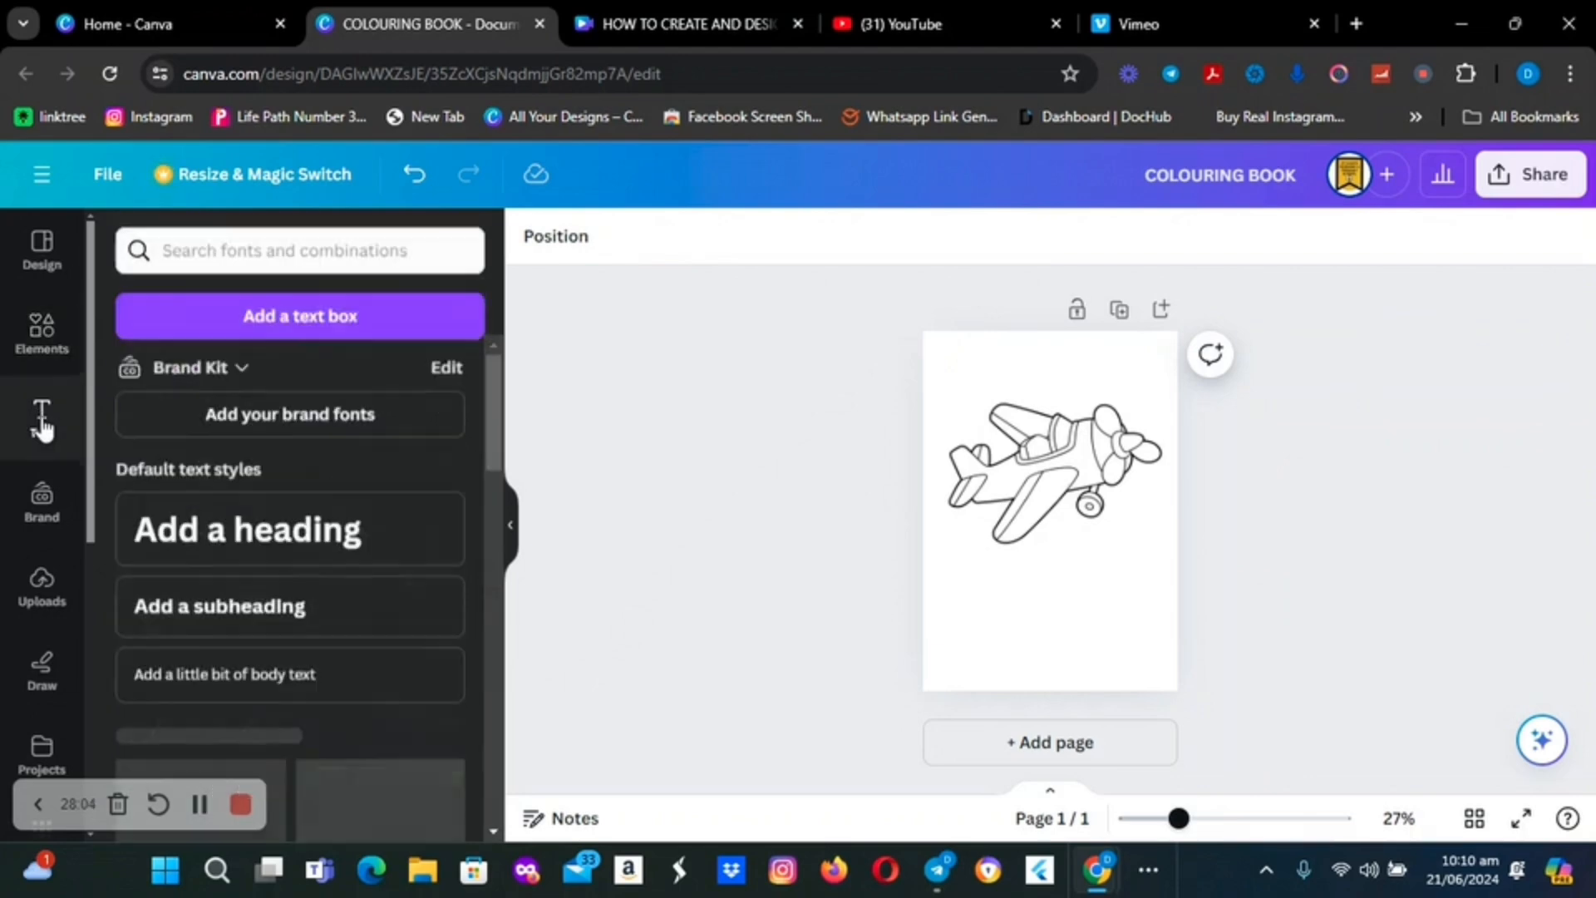
click(203, 561)
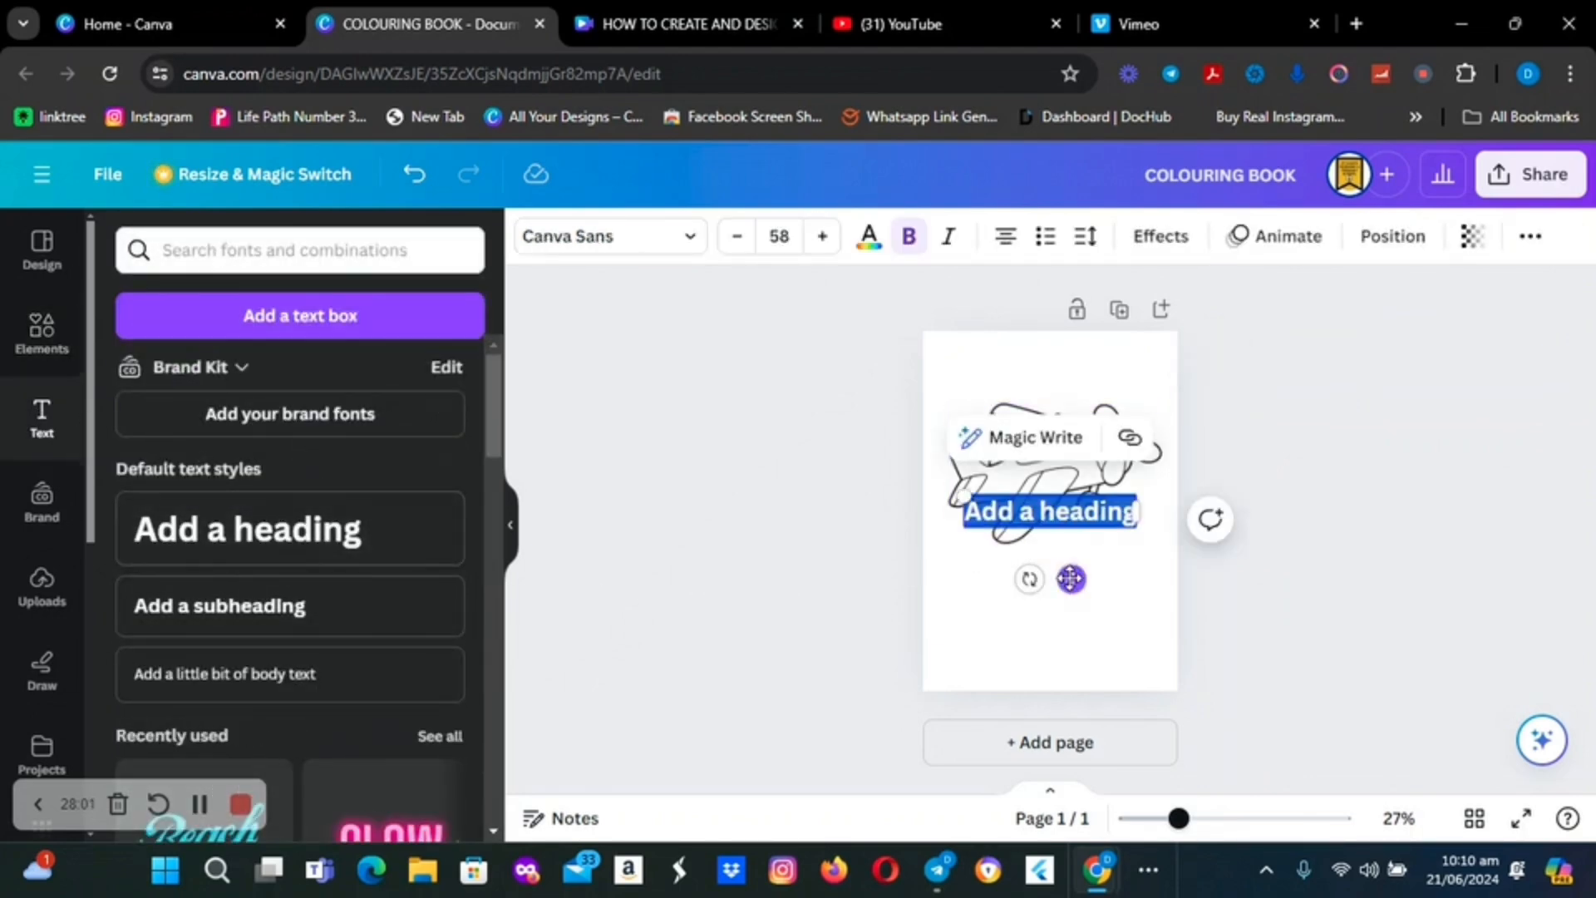
drag(1071, 575, 1075, 650)
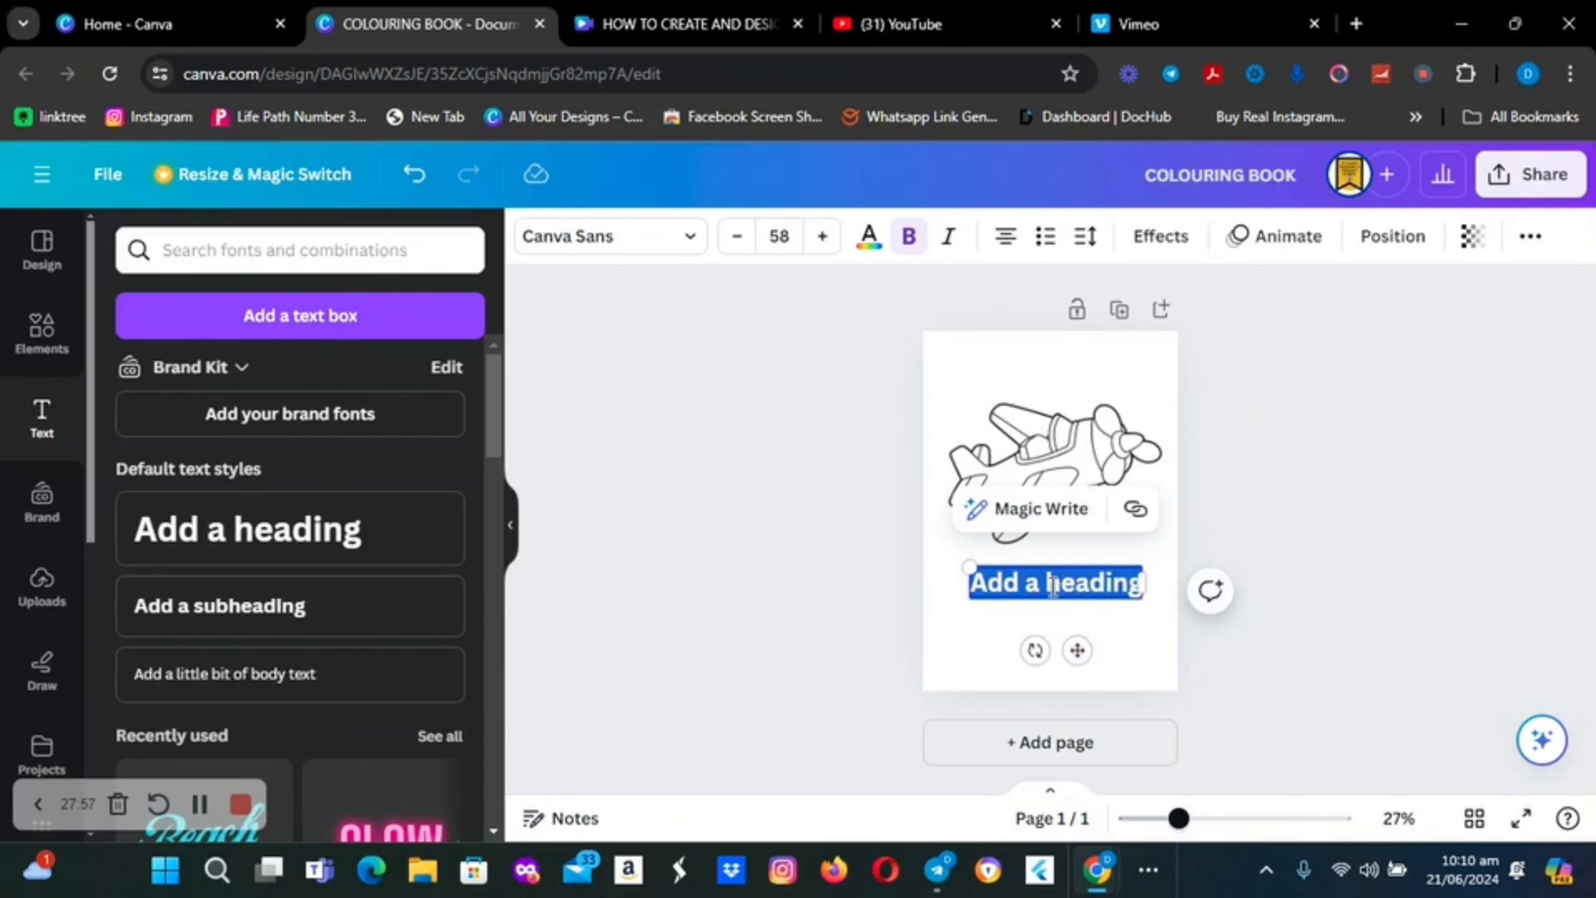
text(A)
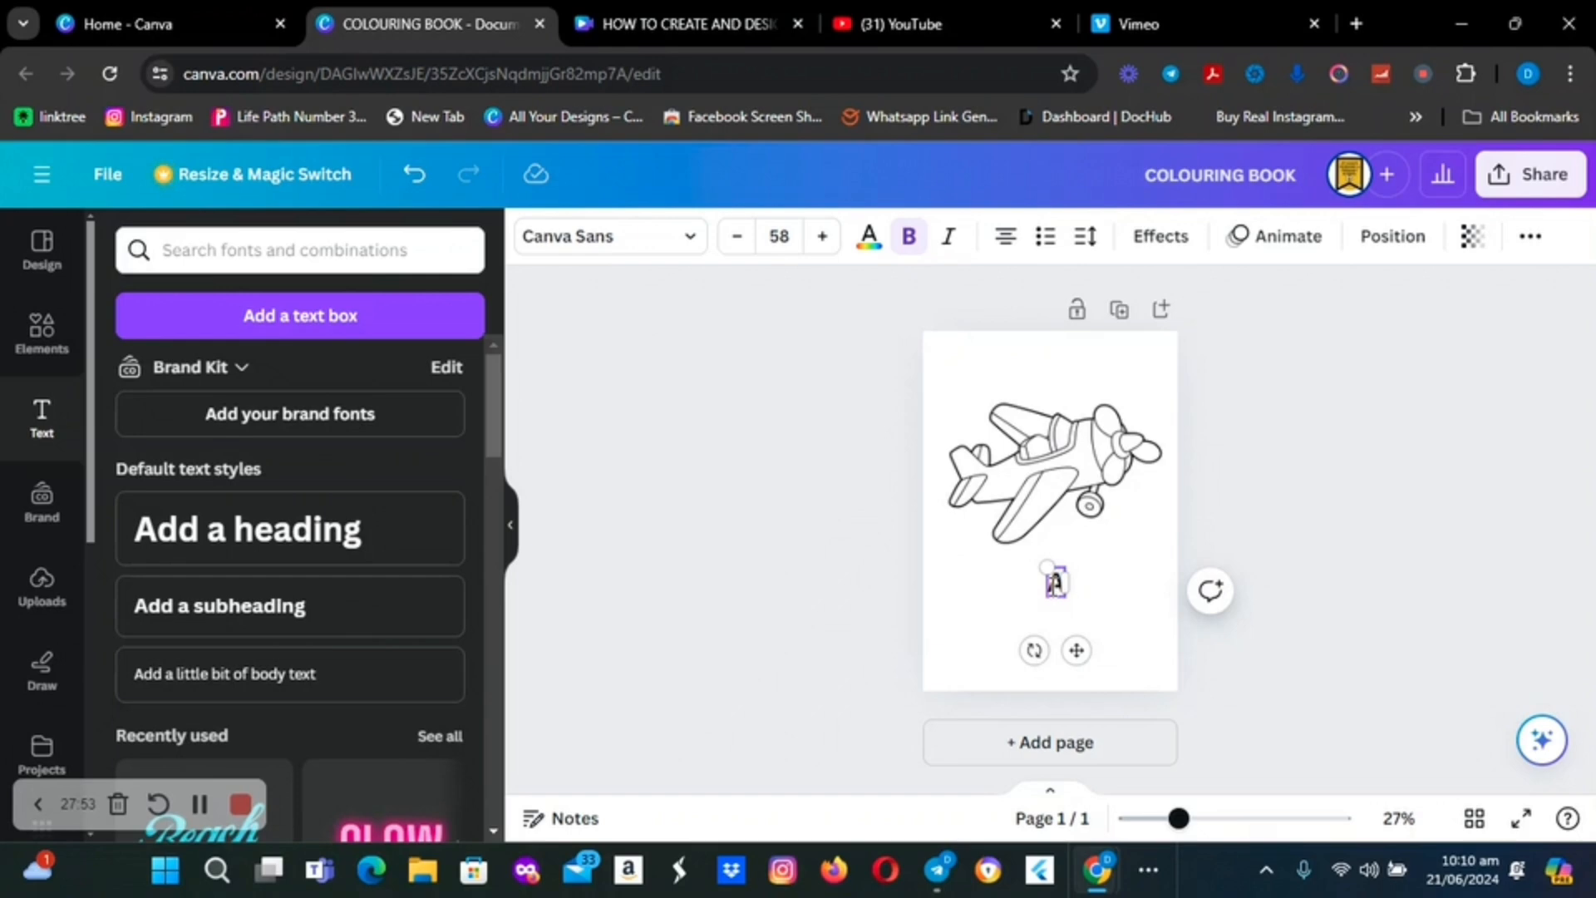
Enlarge the letter to size 219 at the page's lower left and extend the text to "Aa" on one line
drag(1045, 564, 998, 484)
drag(1053, 650, 1002, 700)
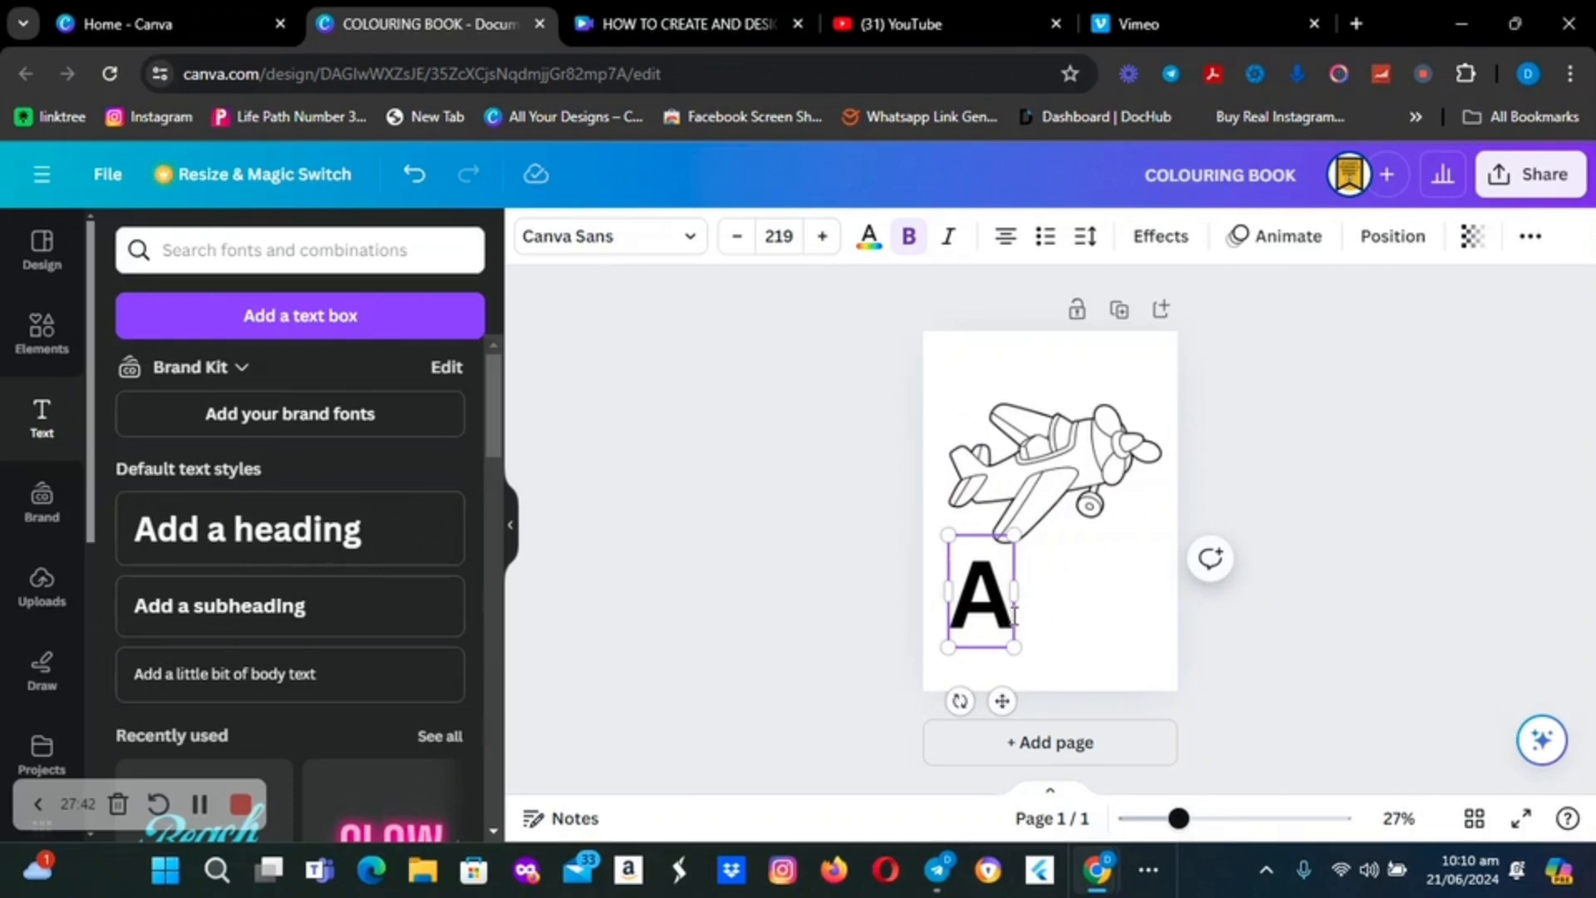
text(a)
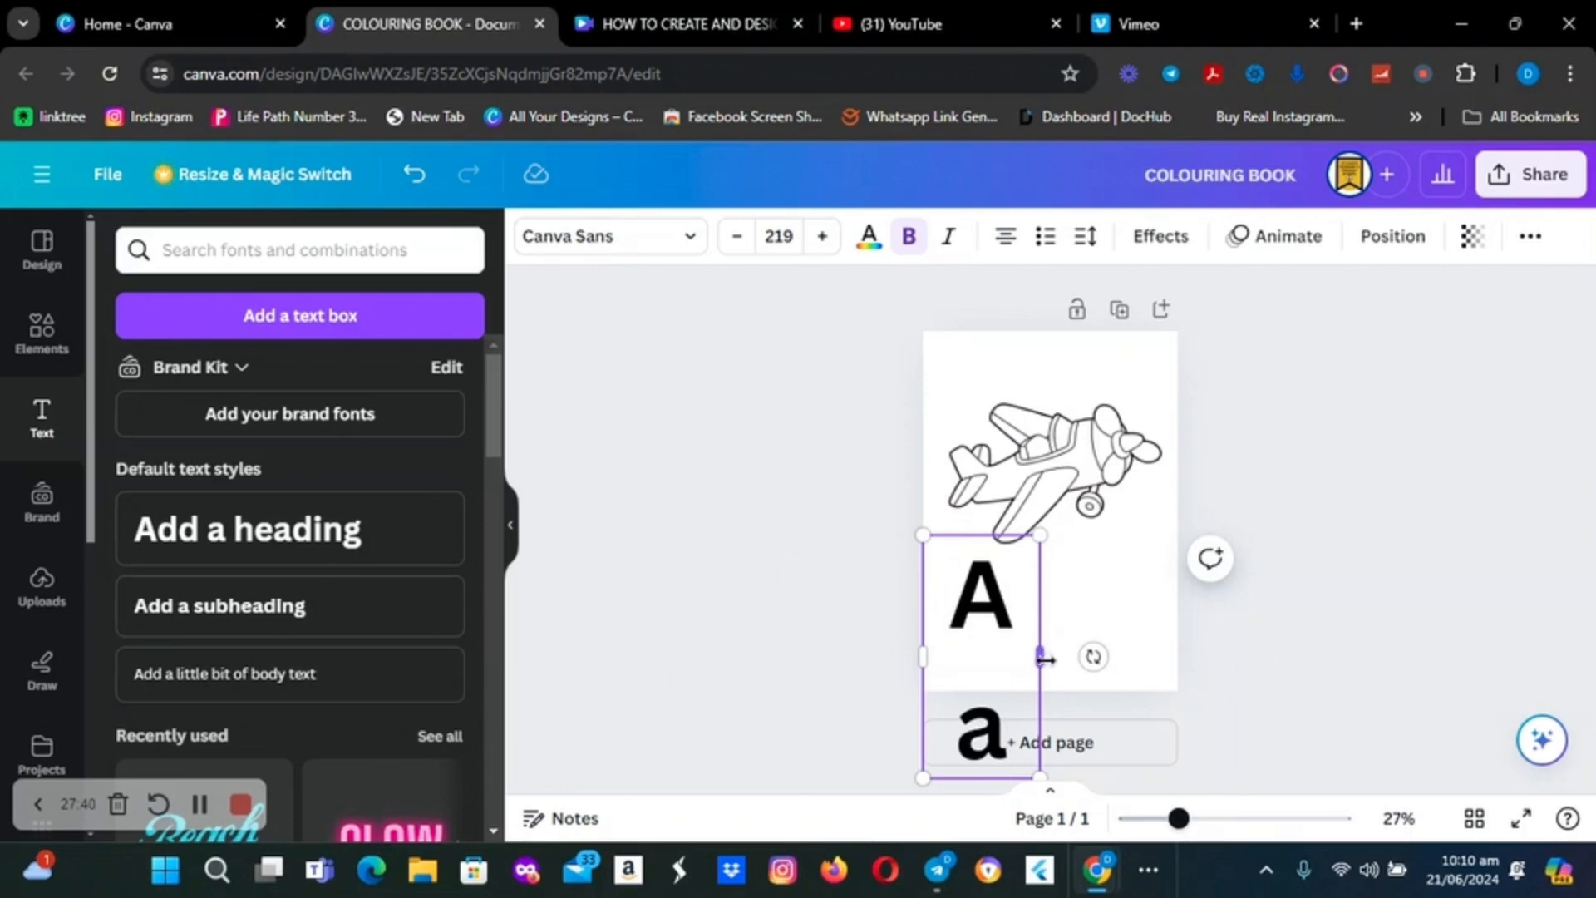
drag(1041, 660, 1074, 647)
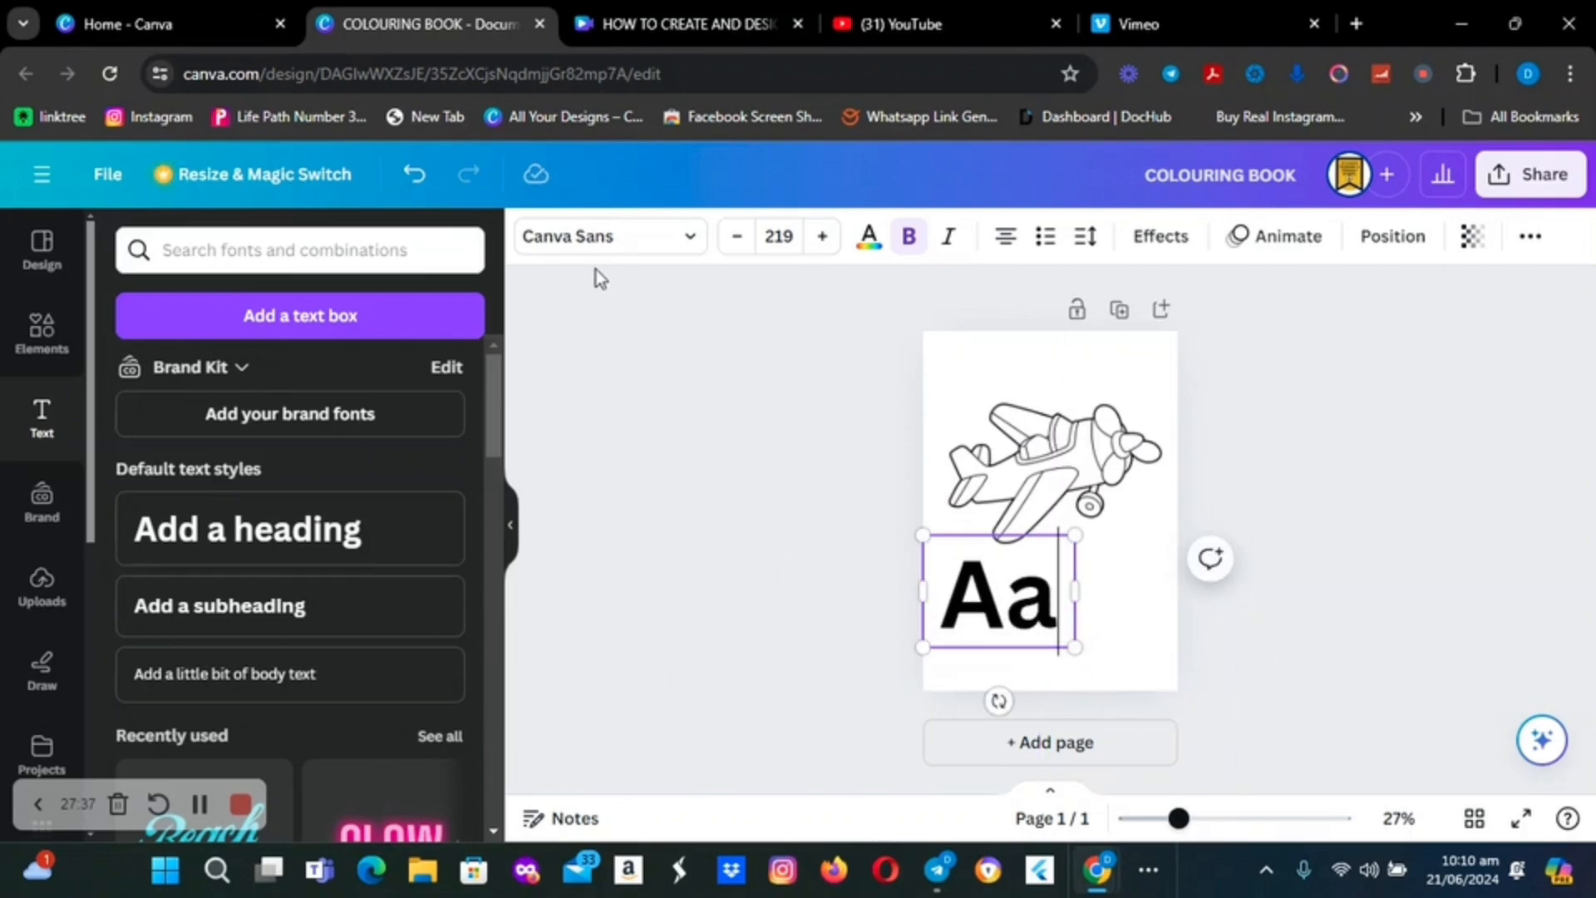
Change the "Aa" text to the Fredoka font and scale it down to size 172
click(603, 244)
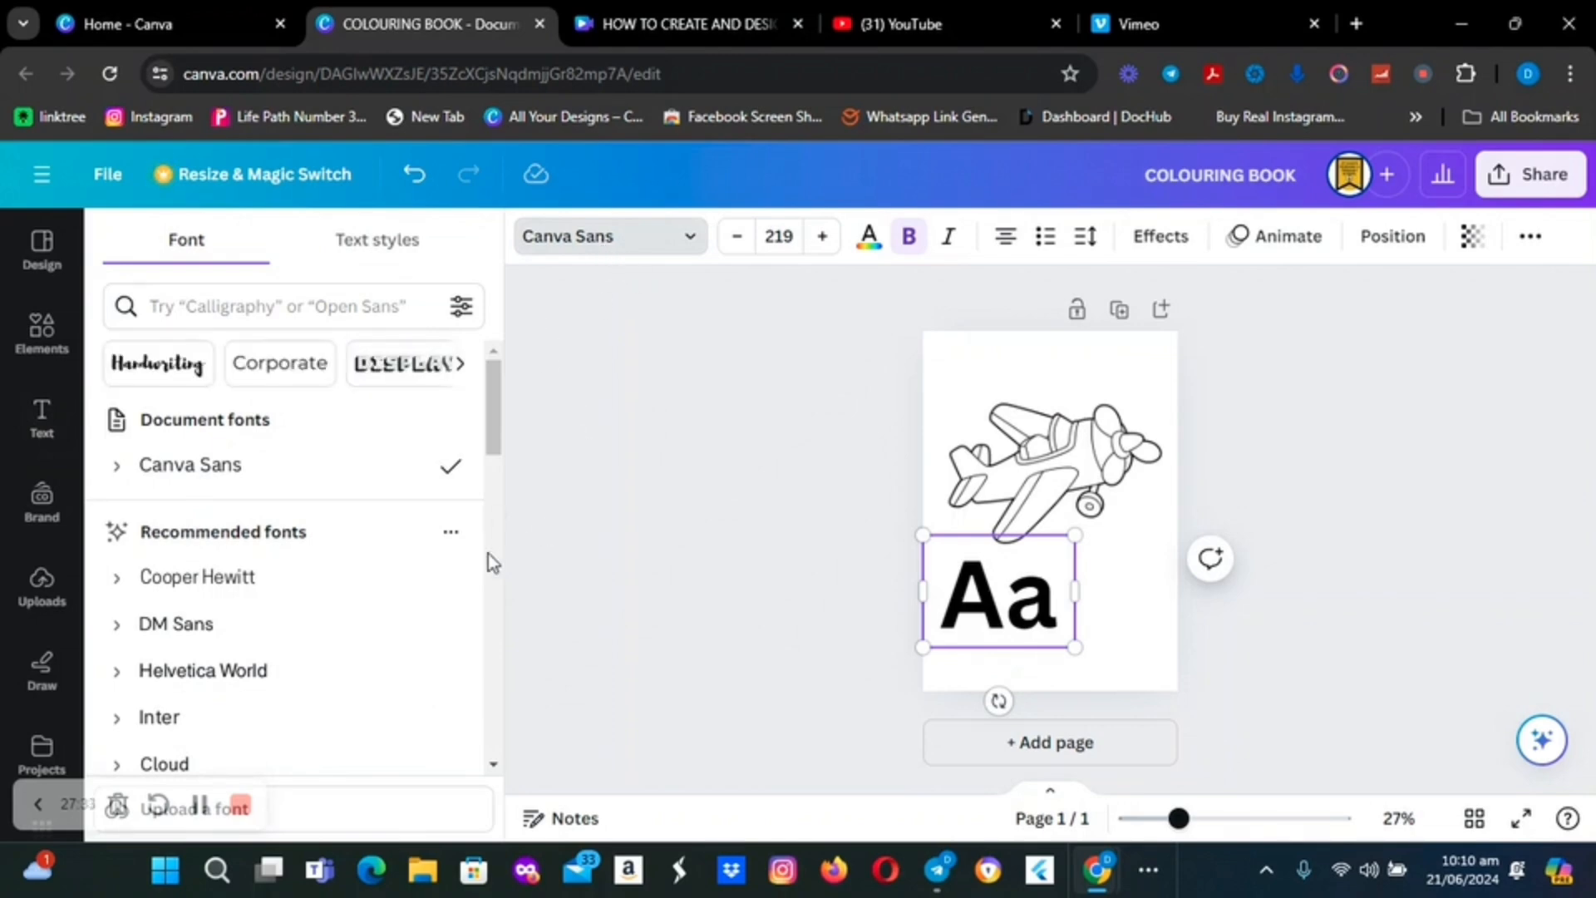
click(494, 765)
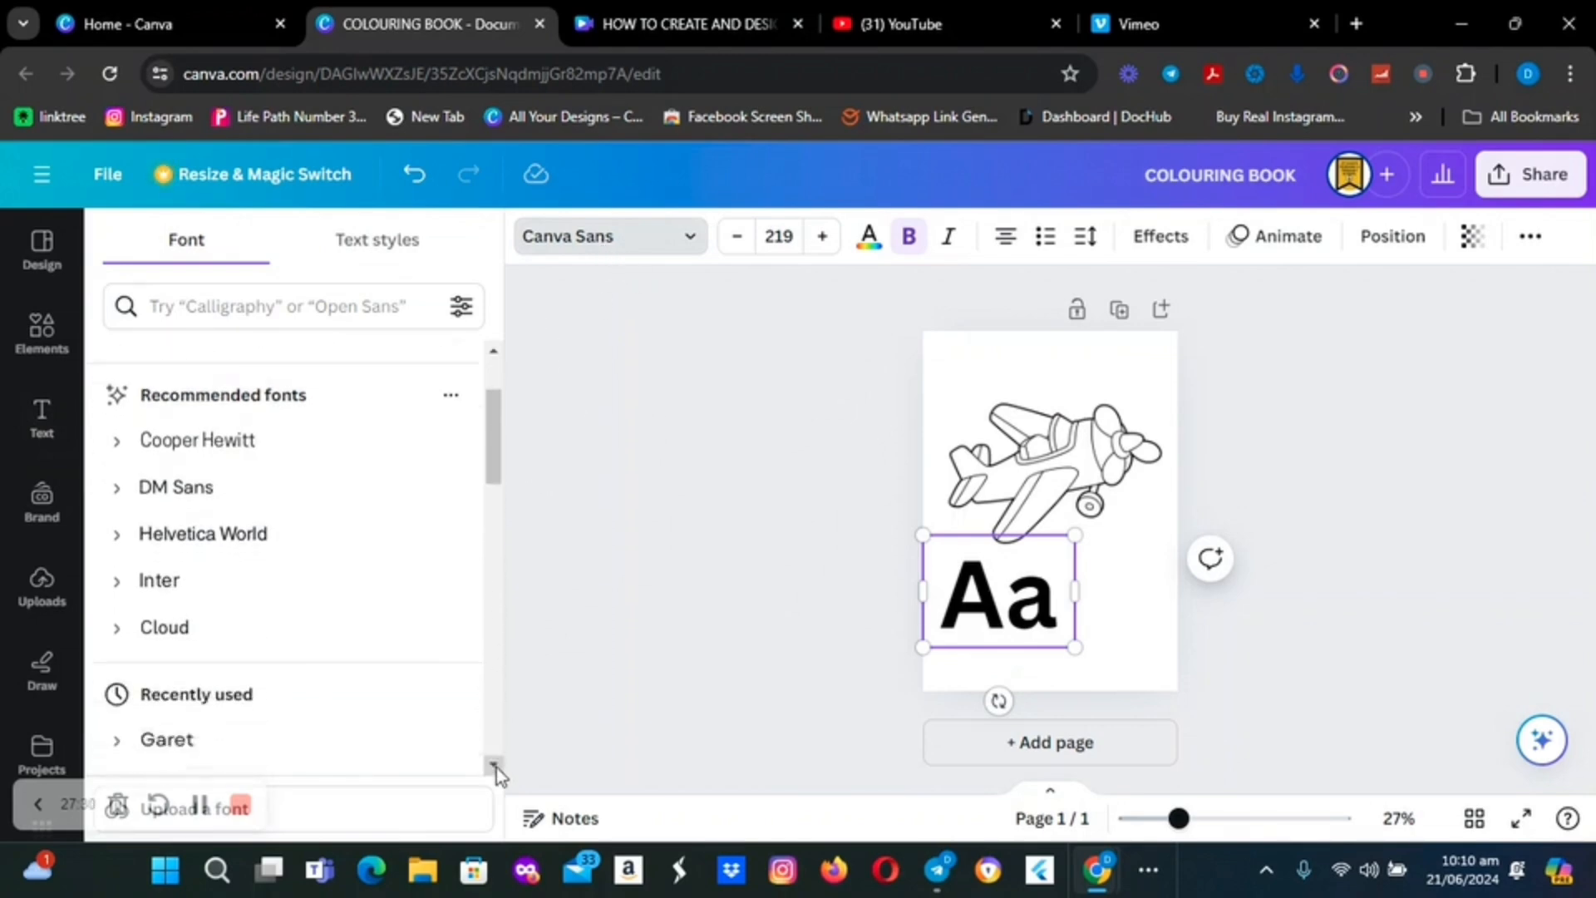
click(496, 768)
click(496, 768)
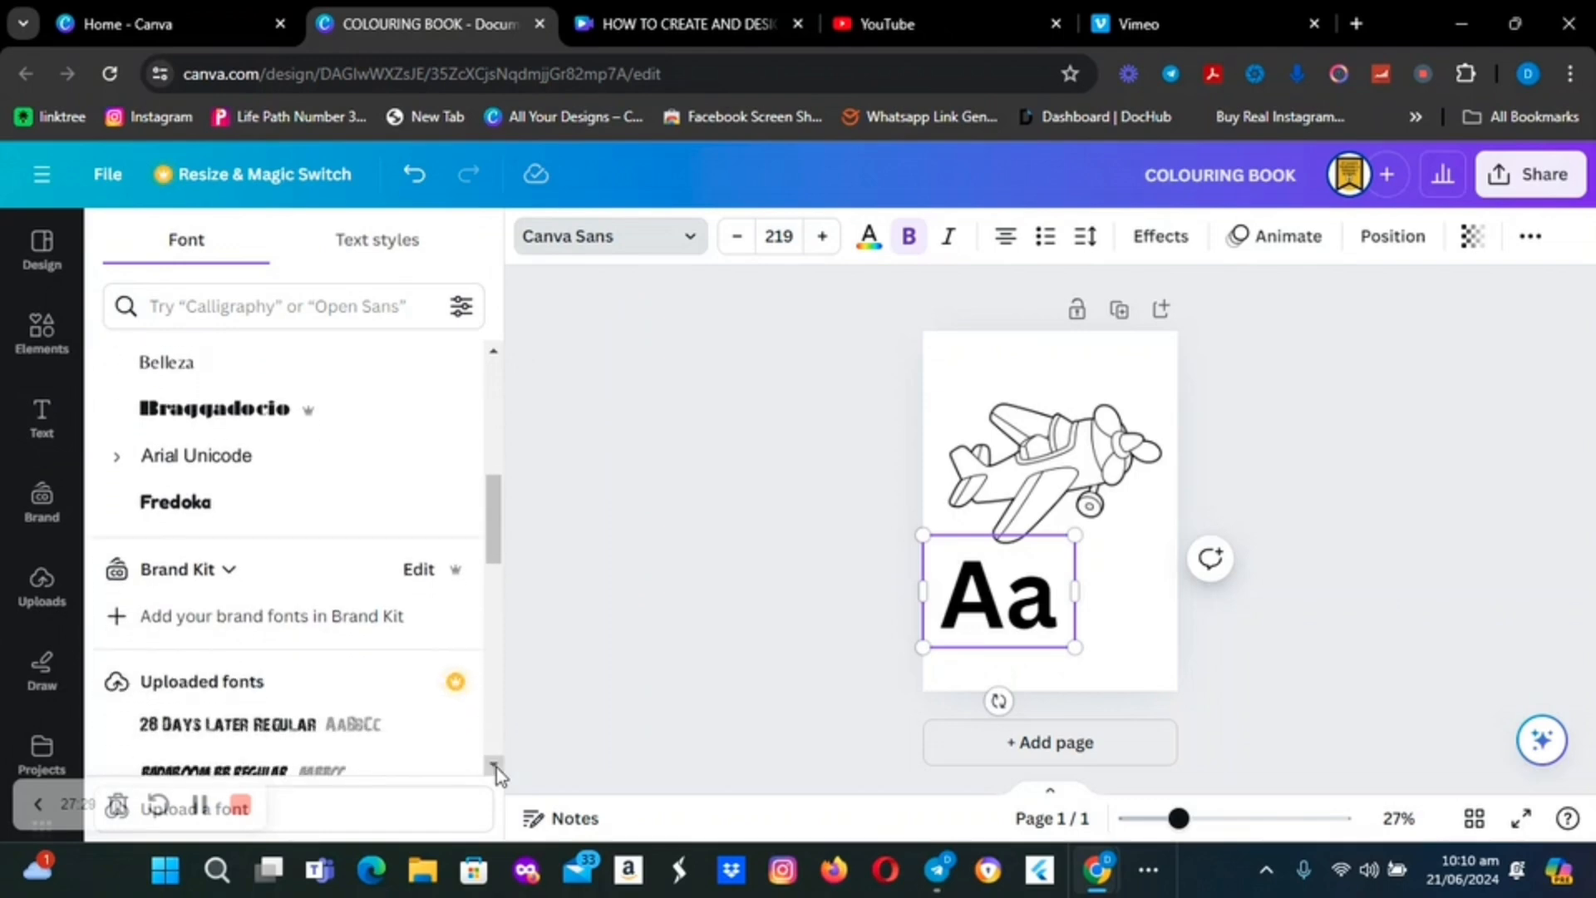
click(163, 509)
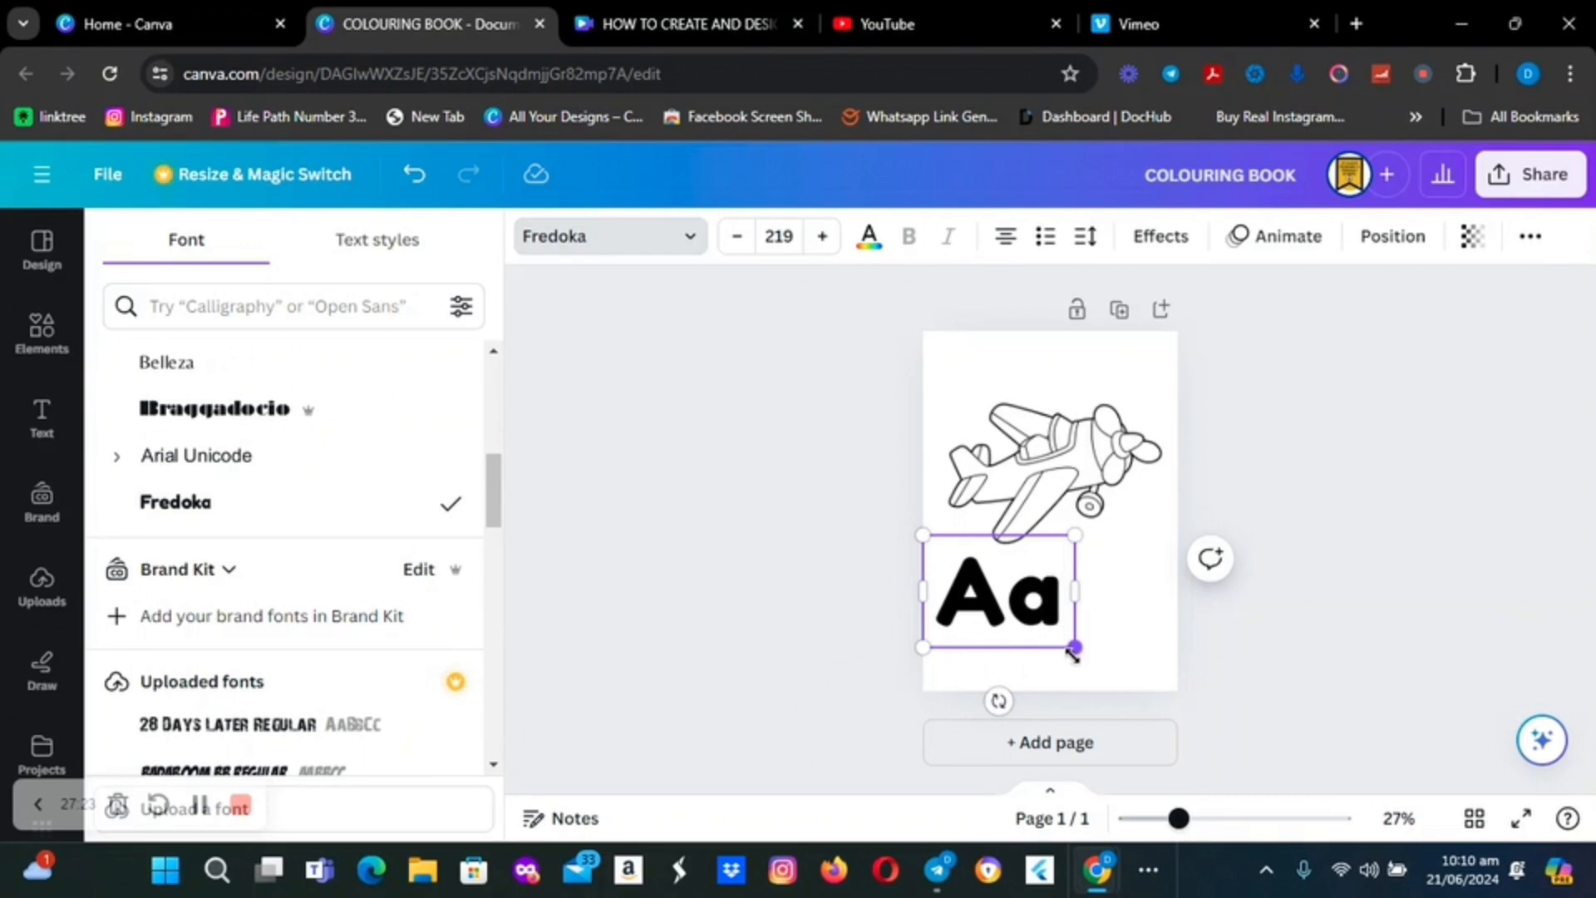
drag(1075, 648, 1041, 623)
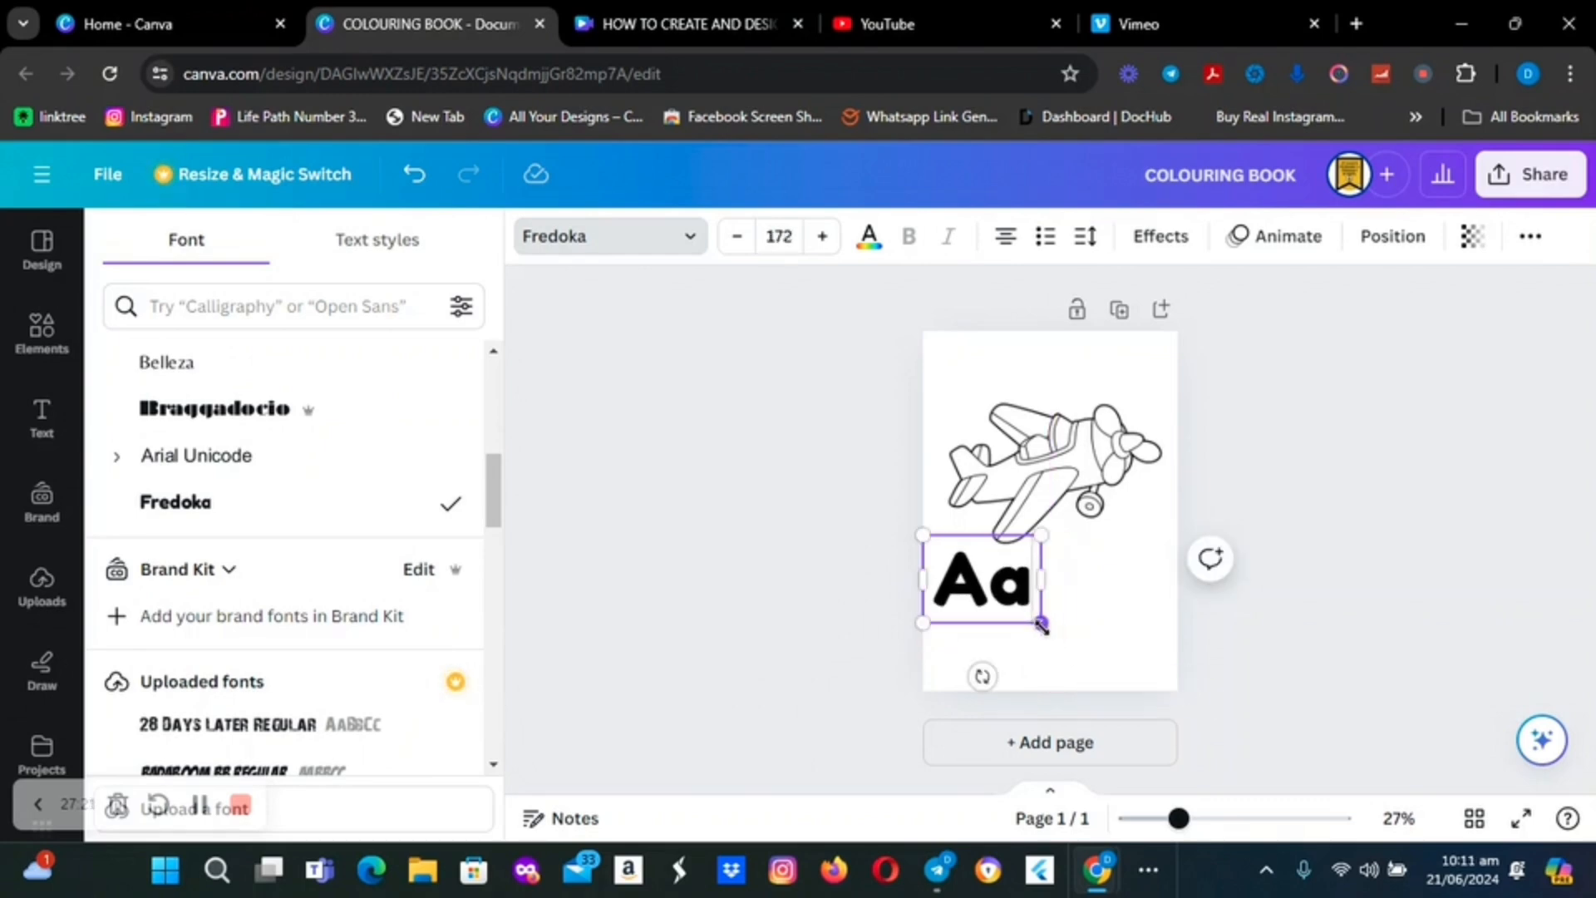
click(781, 629)
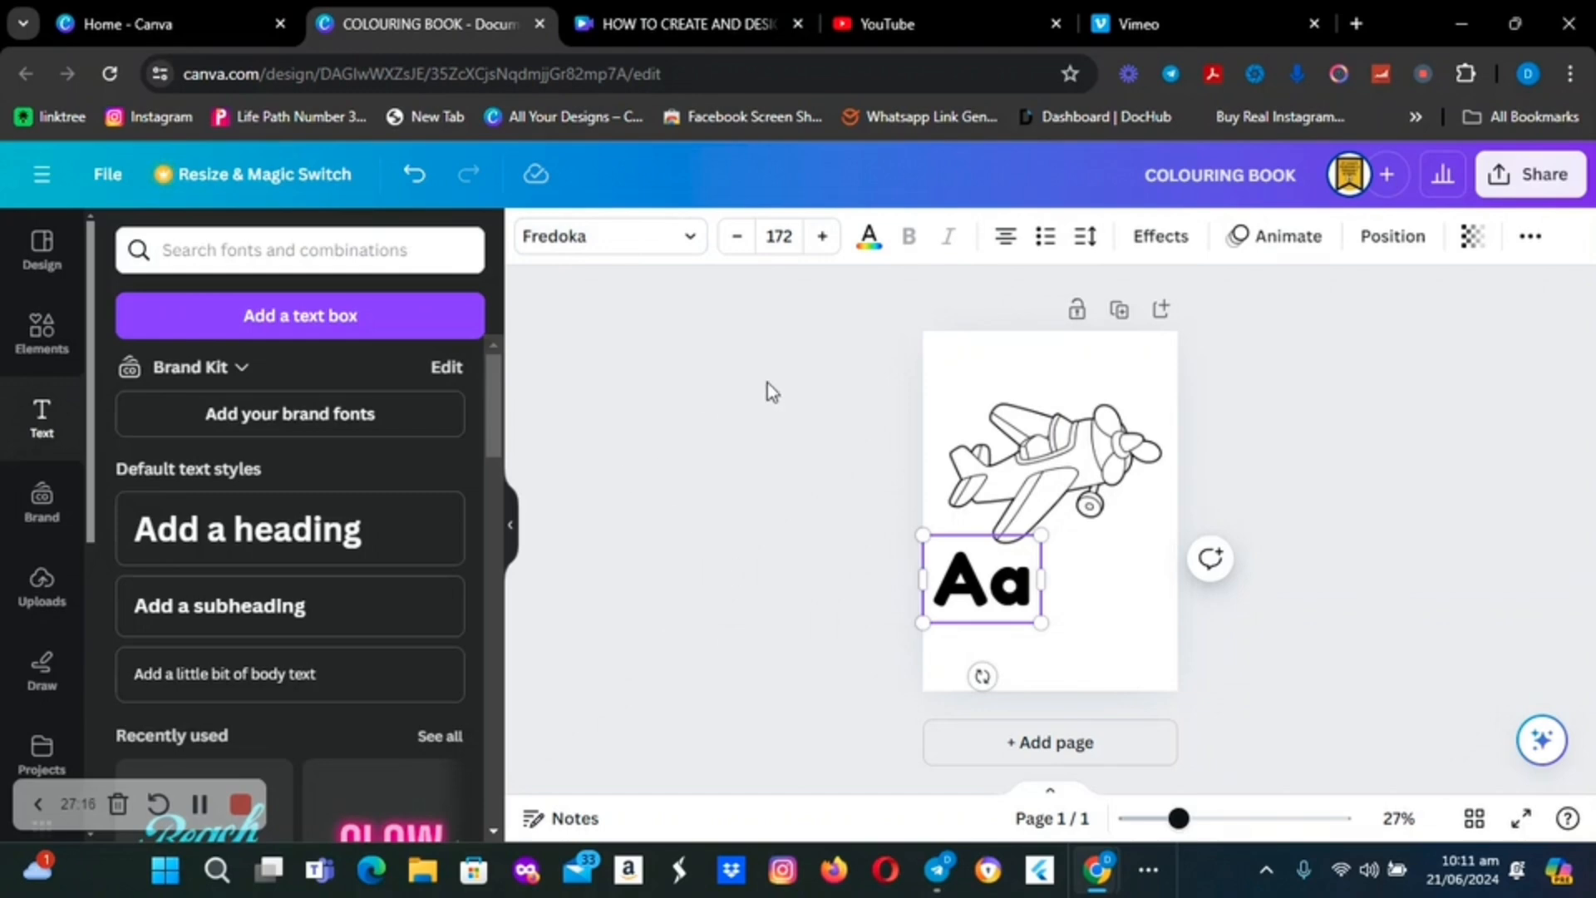
click(810, 595)
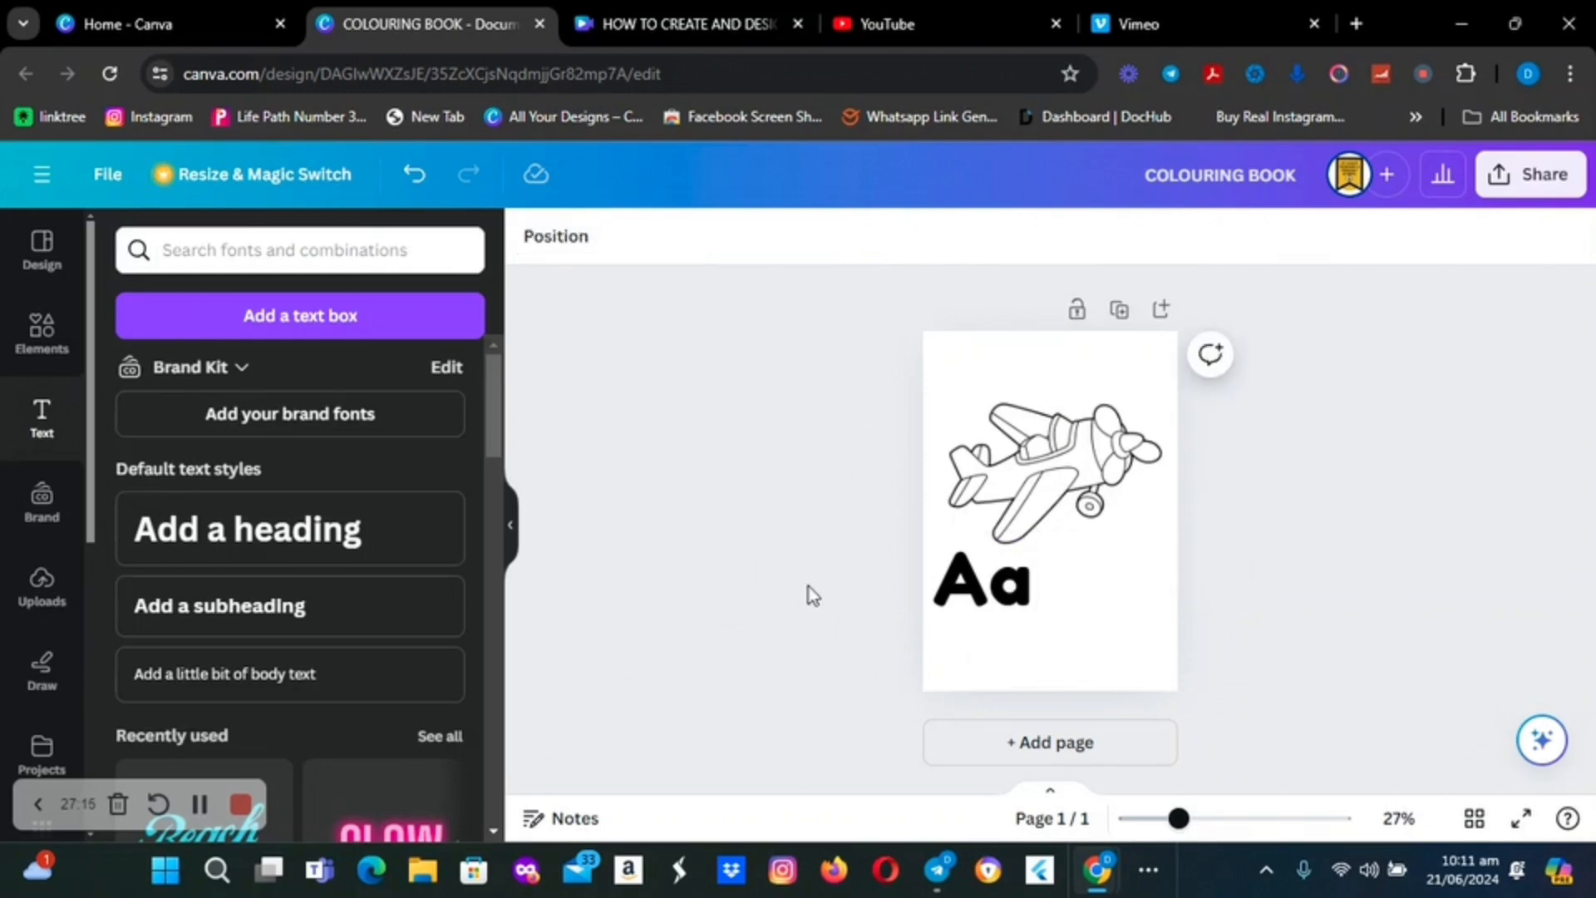
Duplicate the "Aa" text and place the copy directly below the original
click(985, 597)
click(1020, 476)
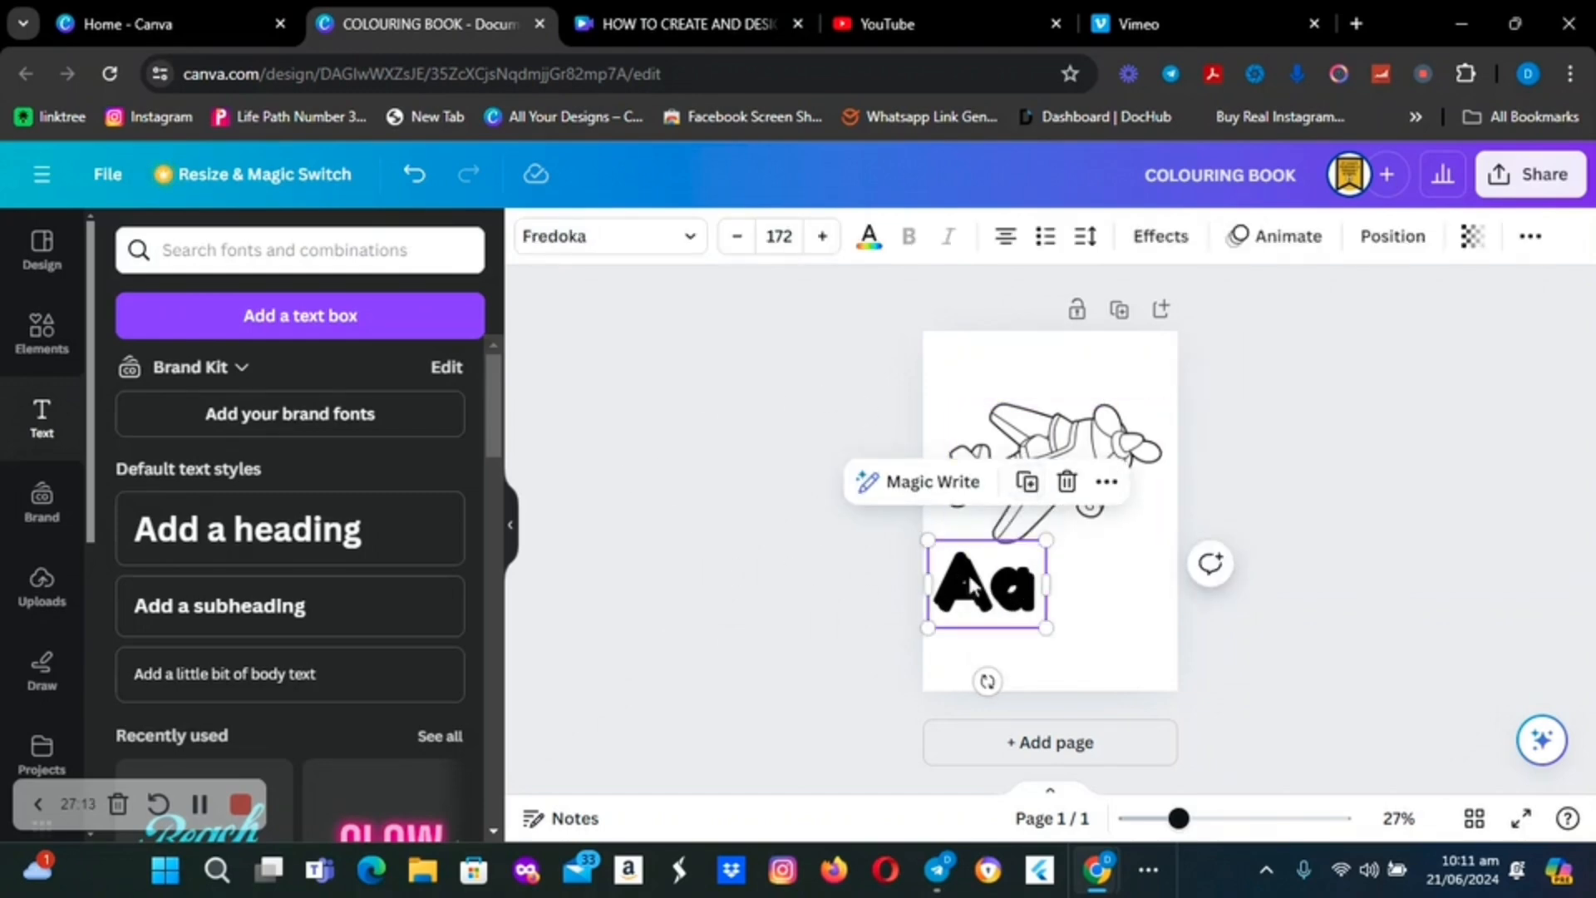
drag(995, 600, 990, 649)
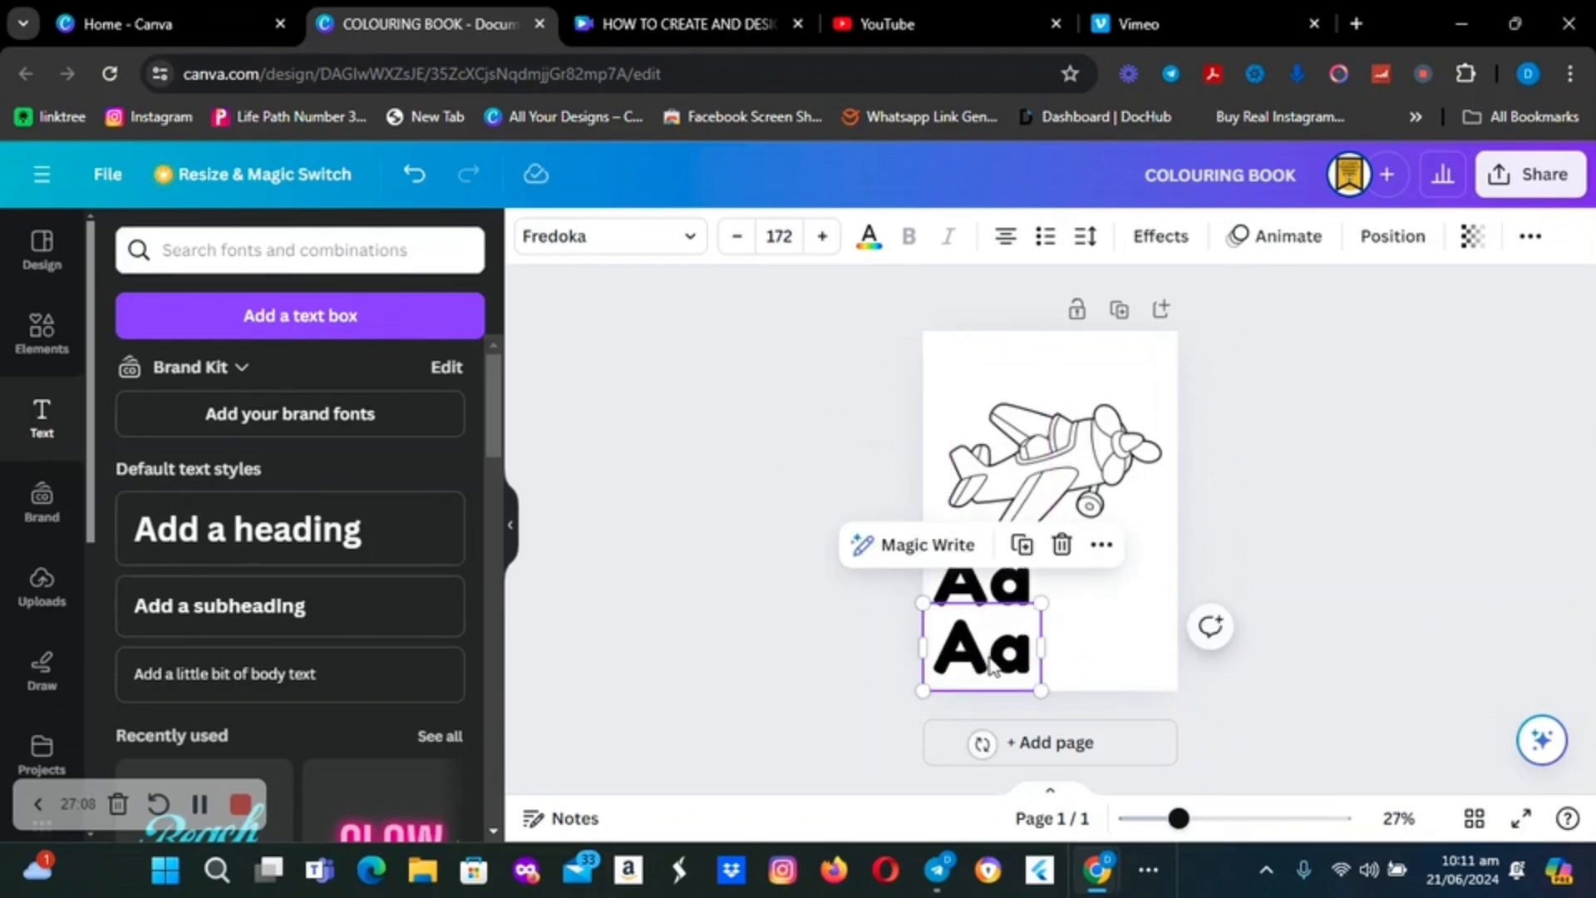
Replace the lower copy's text with "AEROPLANE" and scale it down to size 75.8 so it fits the page on one line
double_click(988, 647)
text(AEROPLANE)
drag(1357, 680, 1139, 634)
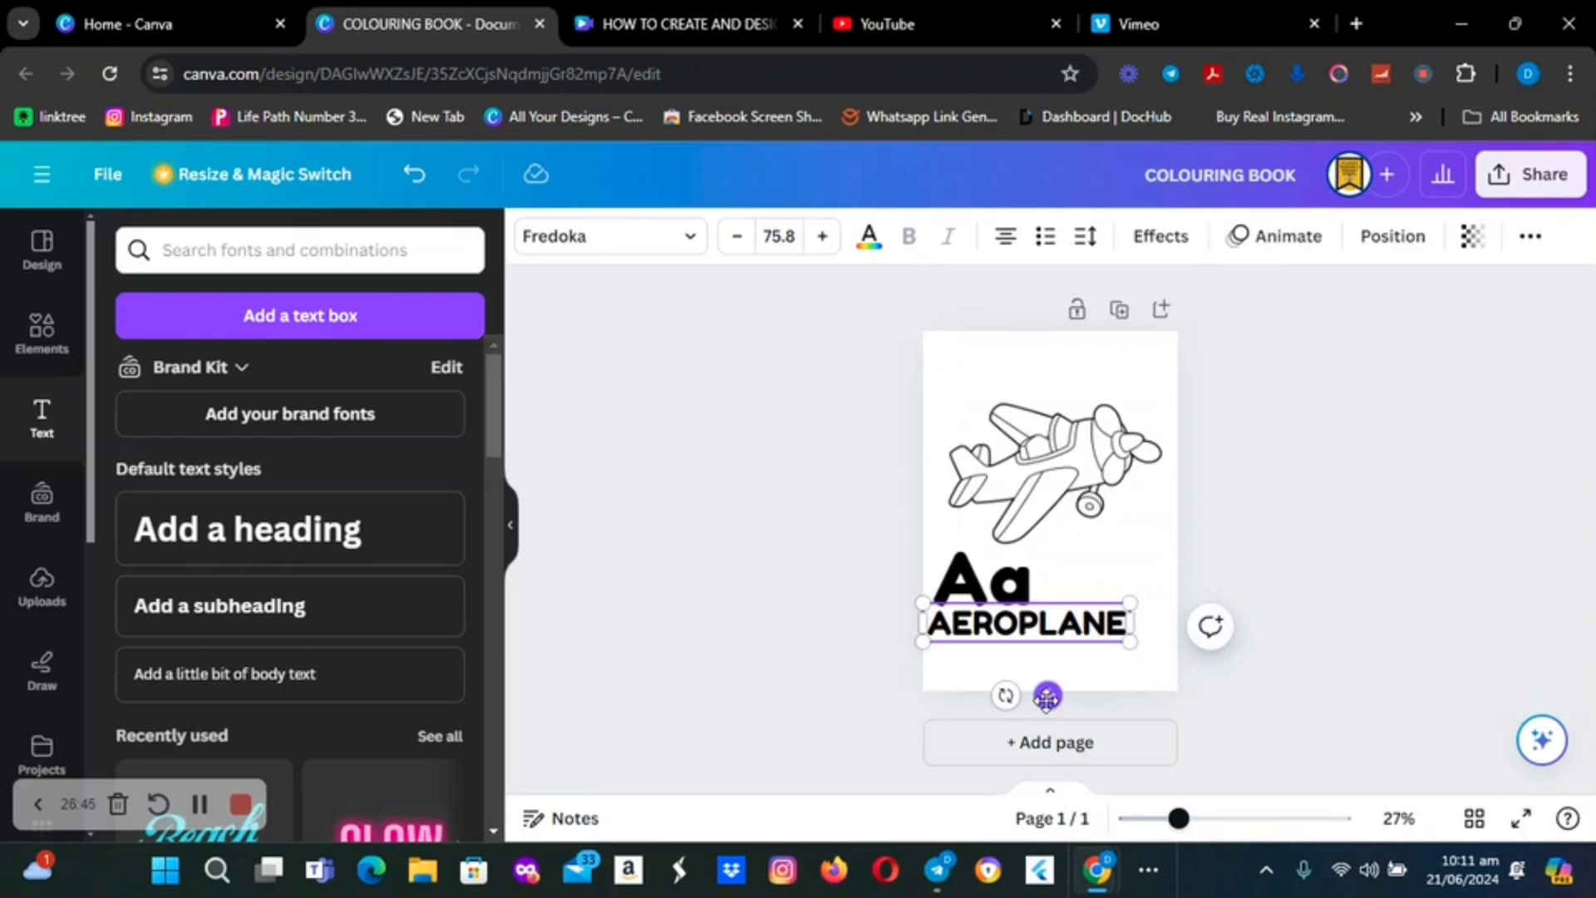
mouse_move(1047, 695)
mouse_down()
mouse_move(1054, 709)
mouse_move(1041, 698)
mouse_up()
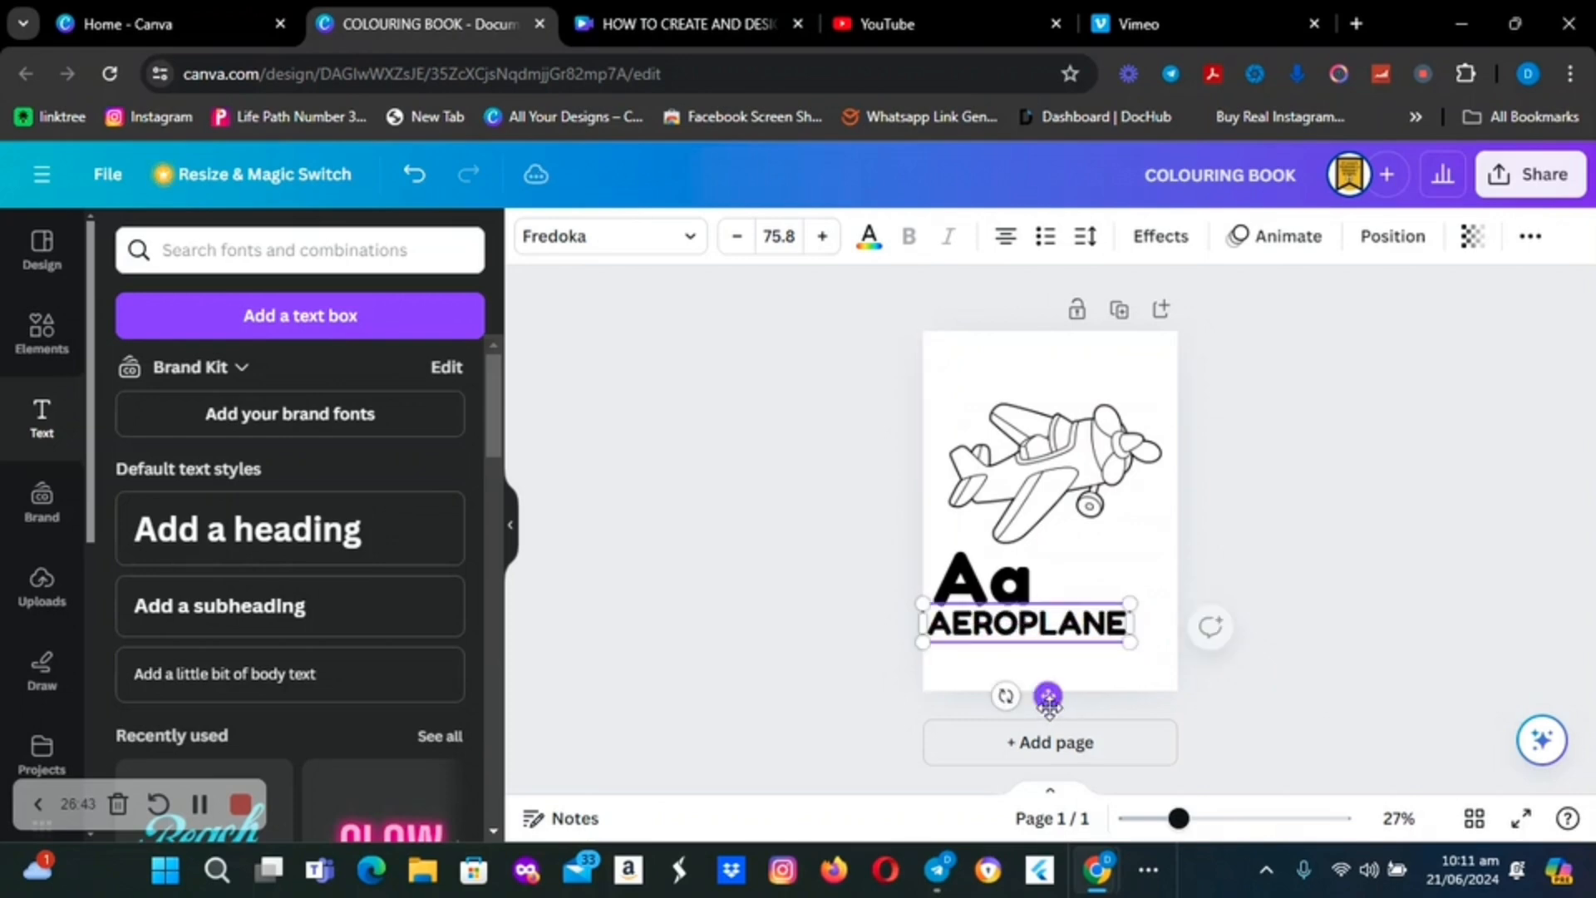
Reduce the font size of the "AEROPLANE" text to 61.8
click(738, 240)
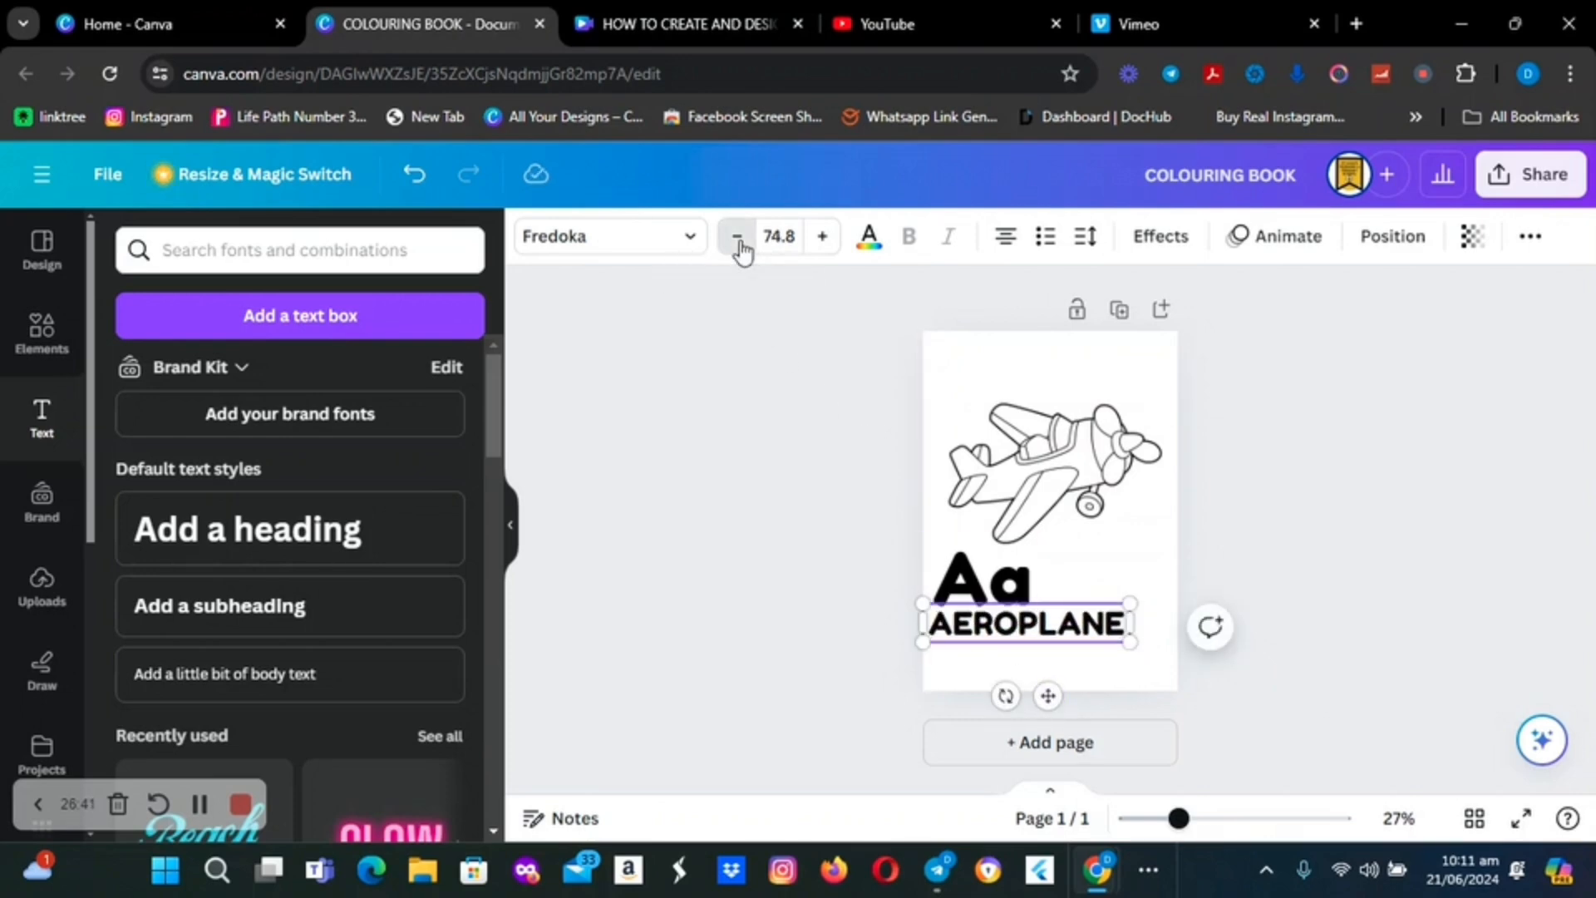
click(738, 239)
click(737, 239)
click(738, 239)
click(737, 239)
click(737, 240)
click(737, 240)
click(737, 239)
click(738, 239)
click(738, 240)
click(738, 239)
click(738, 240)
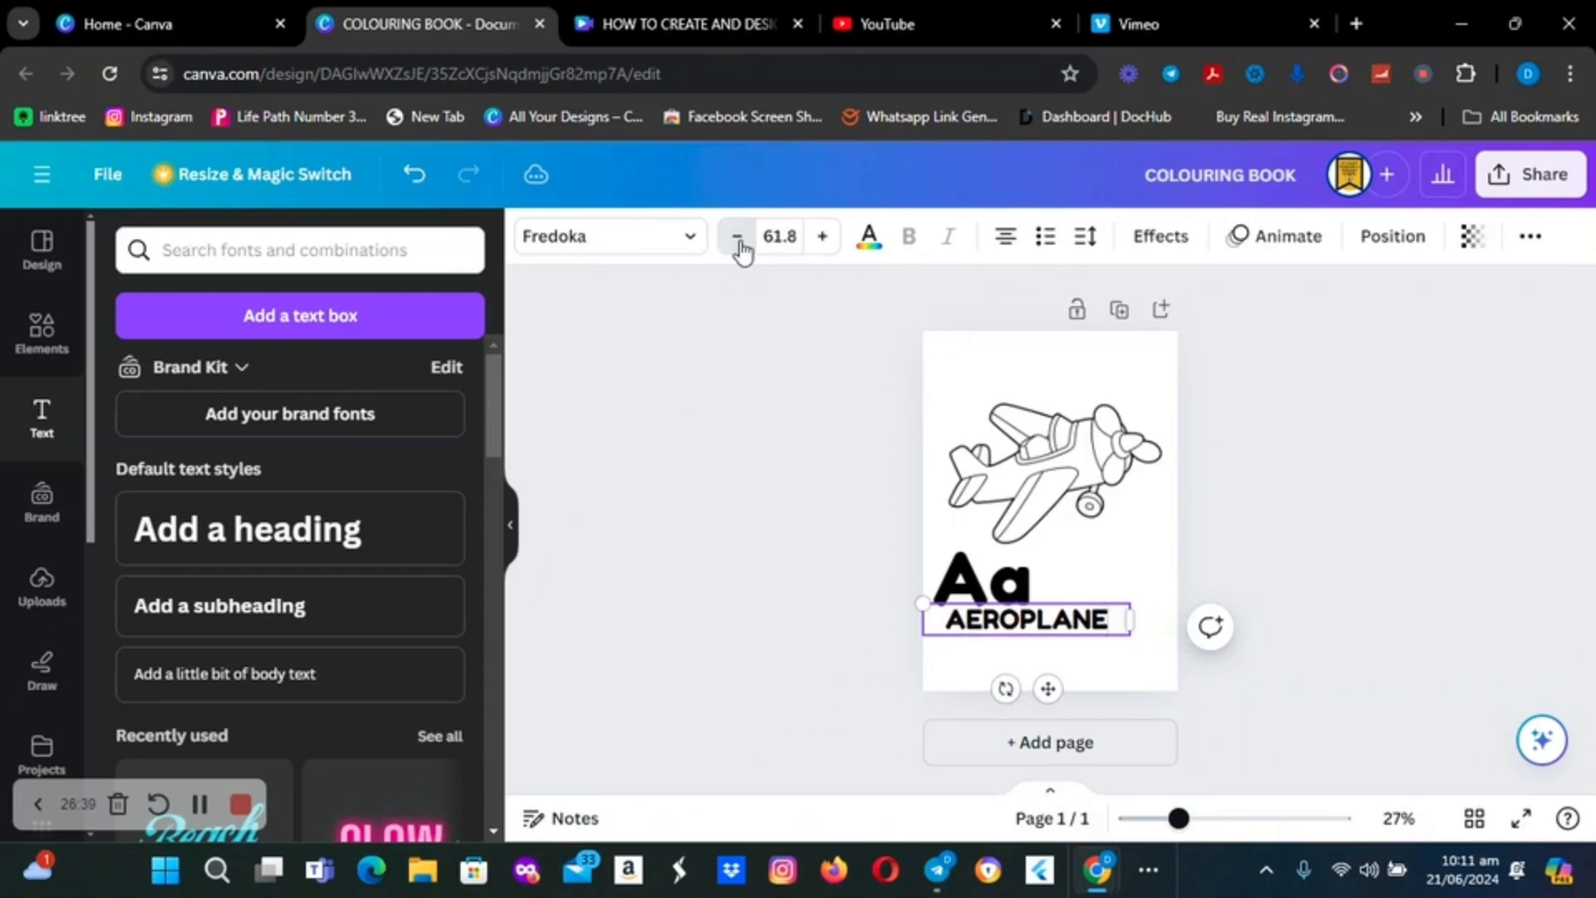
Reduce the font size of the "AEROPLANE" text to 54.8
click(738, 239)
click(738, 240)
click(737, 239)
click(737, 240)
click(737, 240)
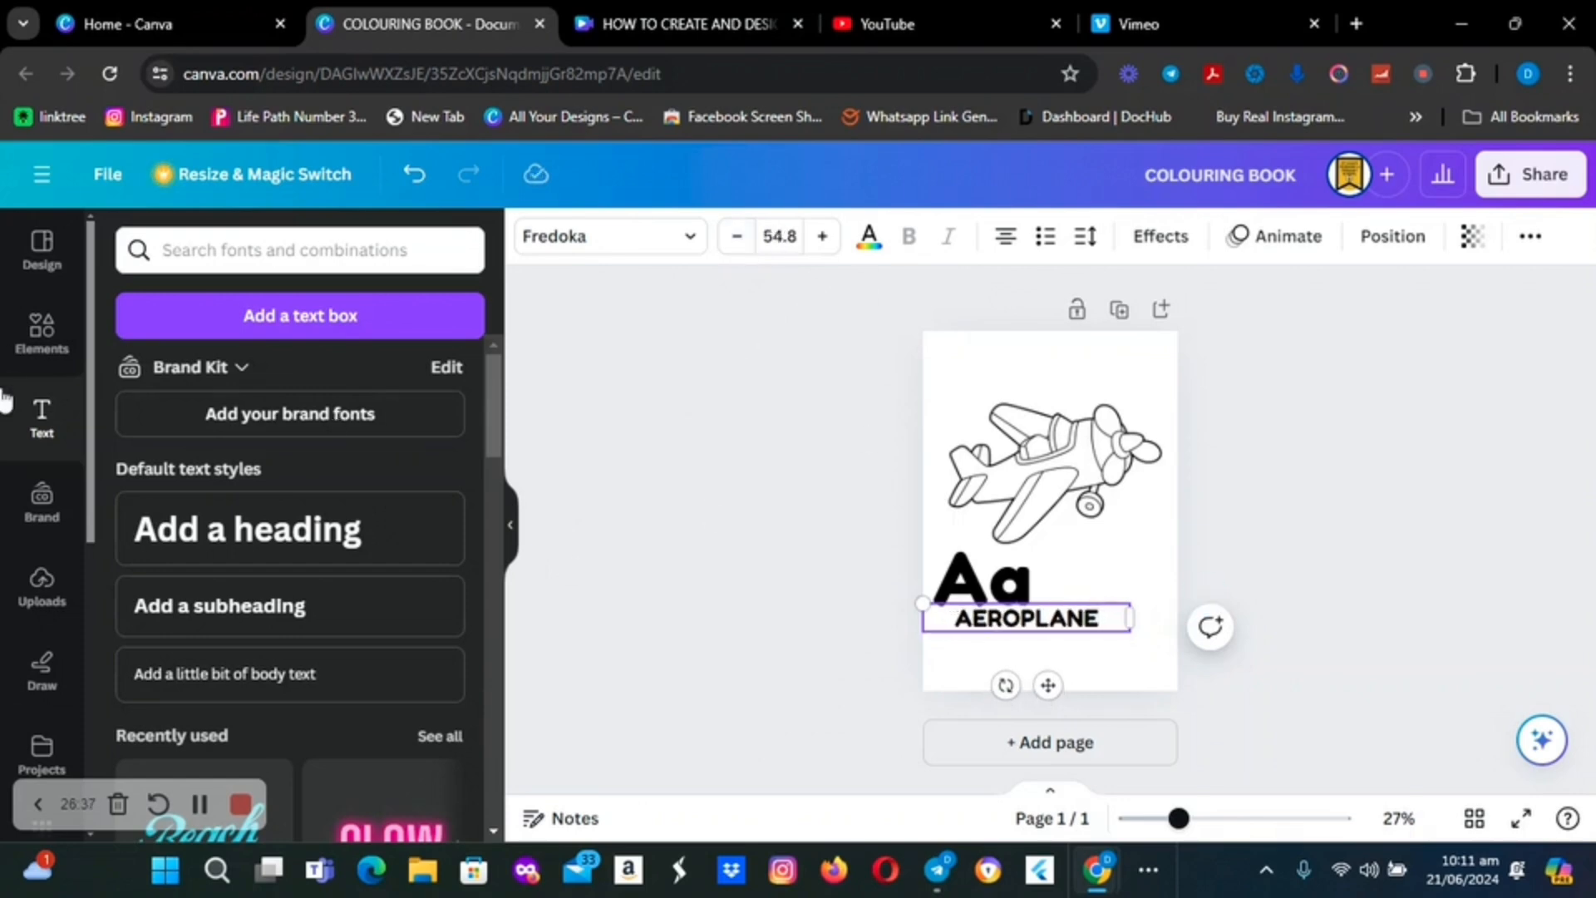
Add the black outline airliner graphic from the aeroplane results and enlarge it to fill the space above the "Aa" text
click(46, 354)
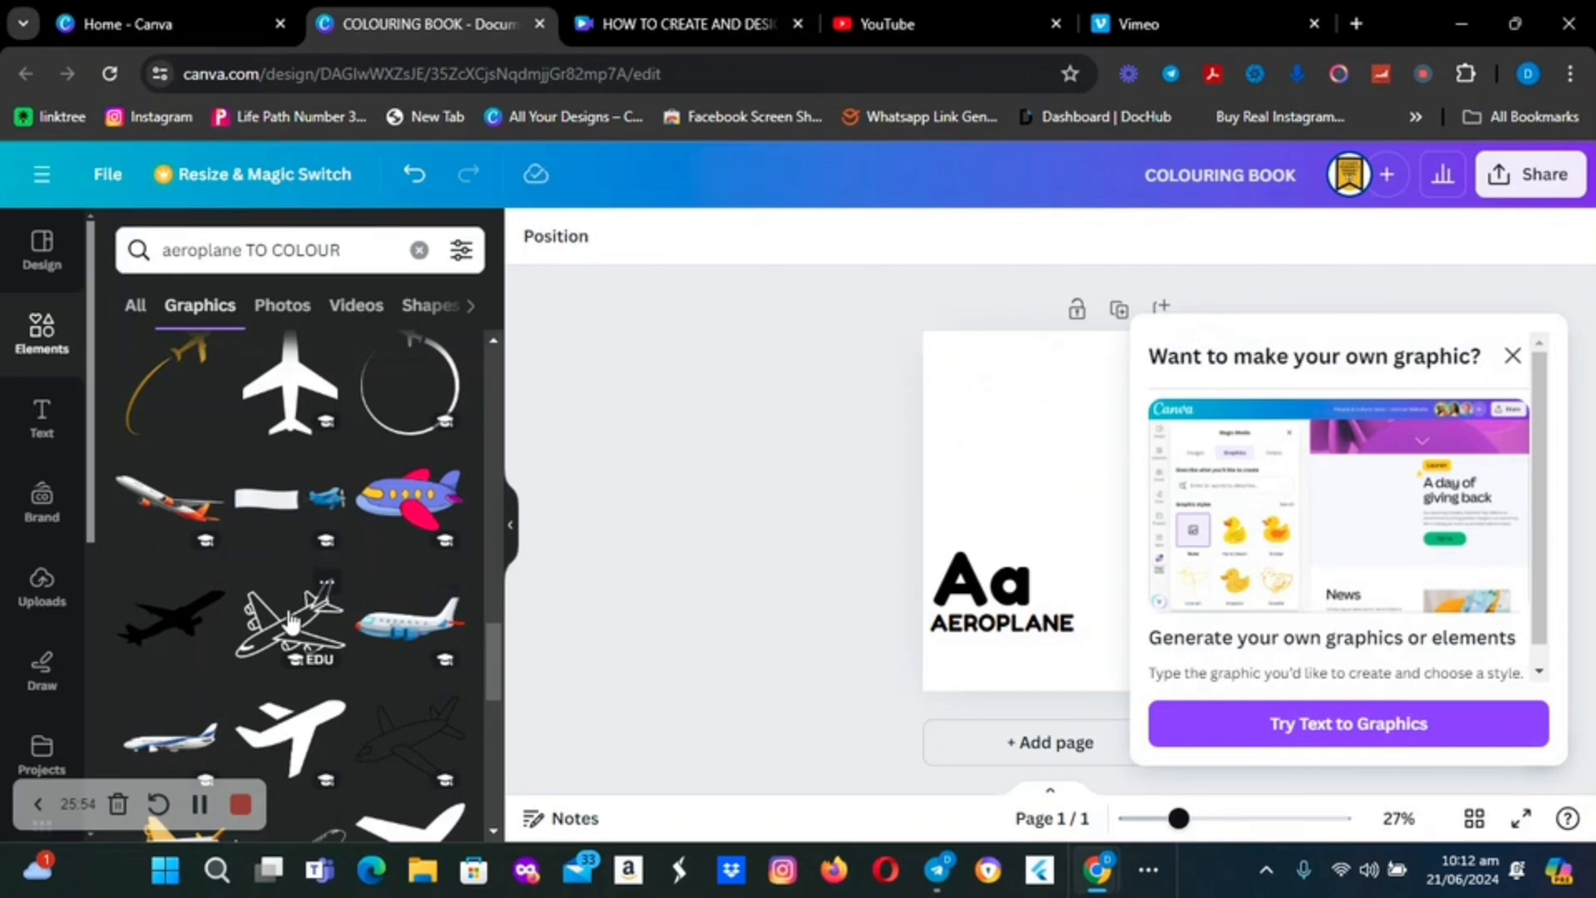
click(290, 620)
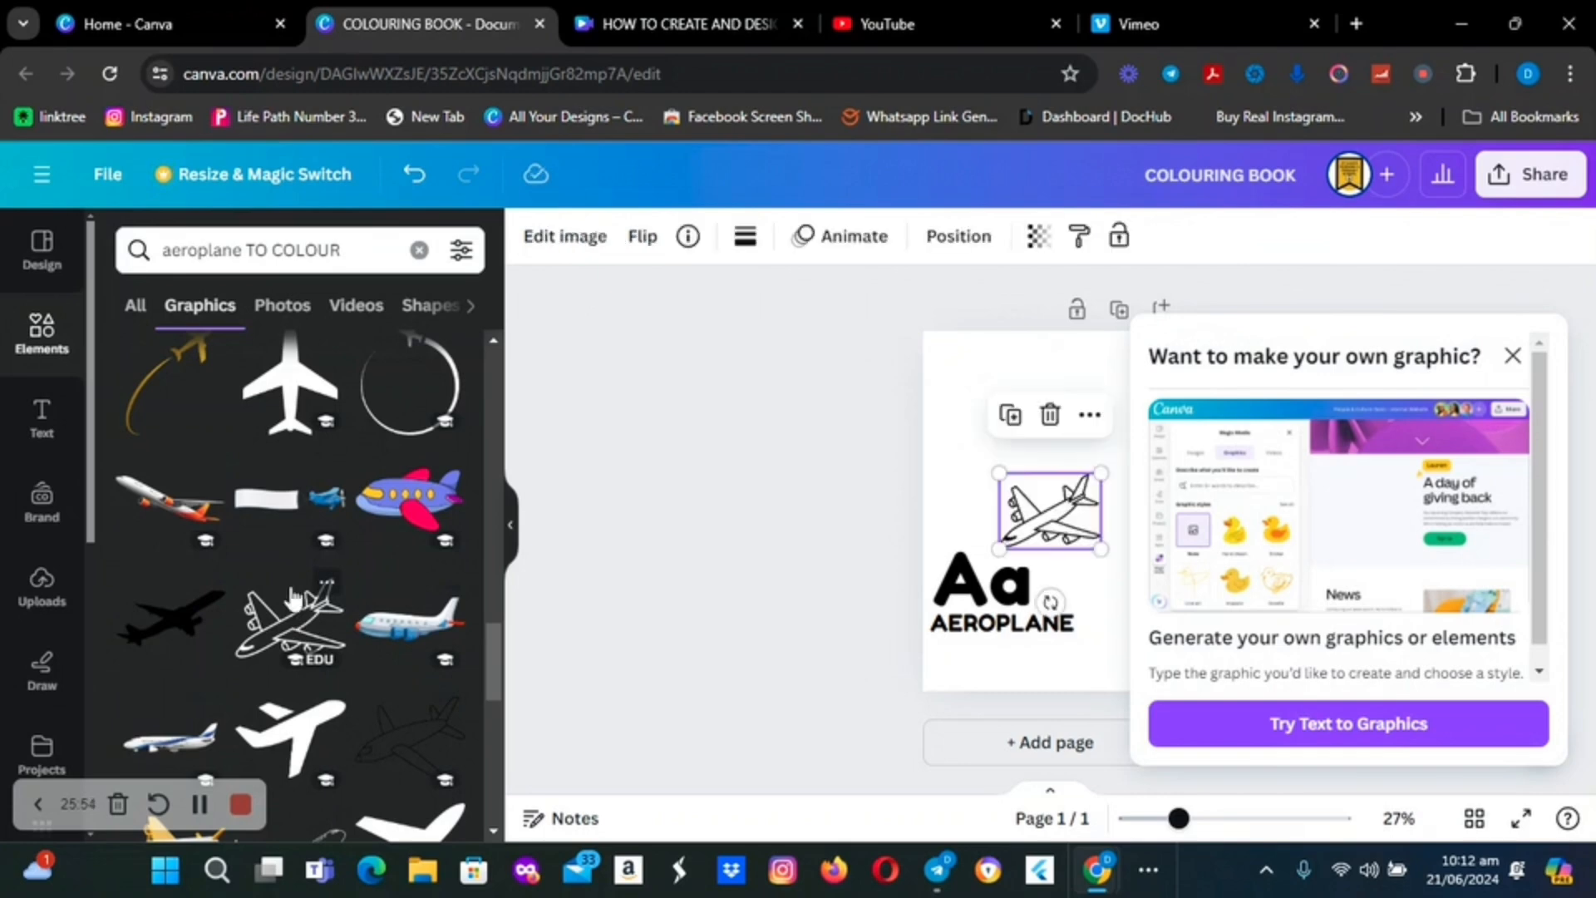
click(1513, 356)
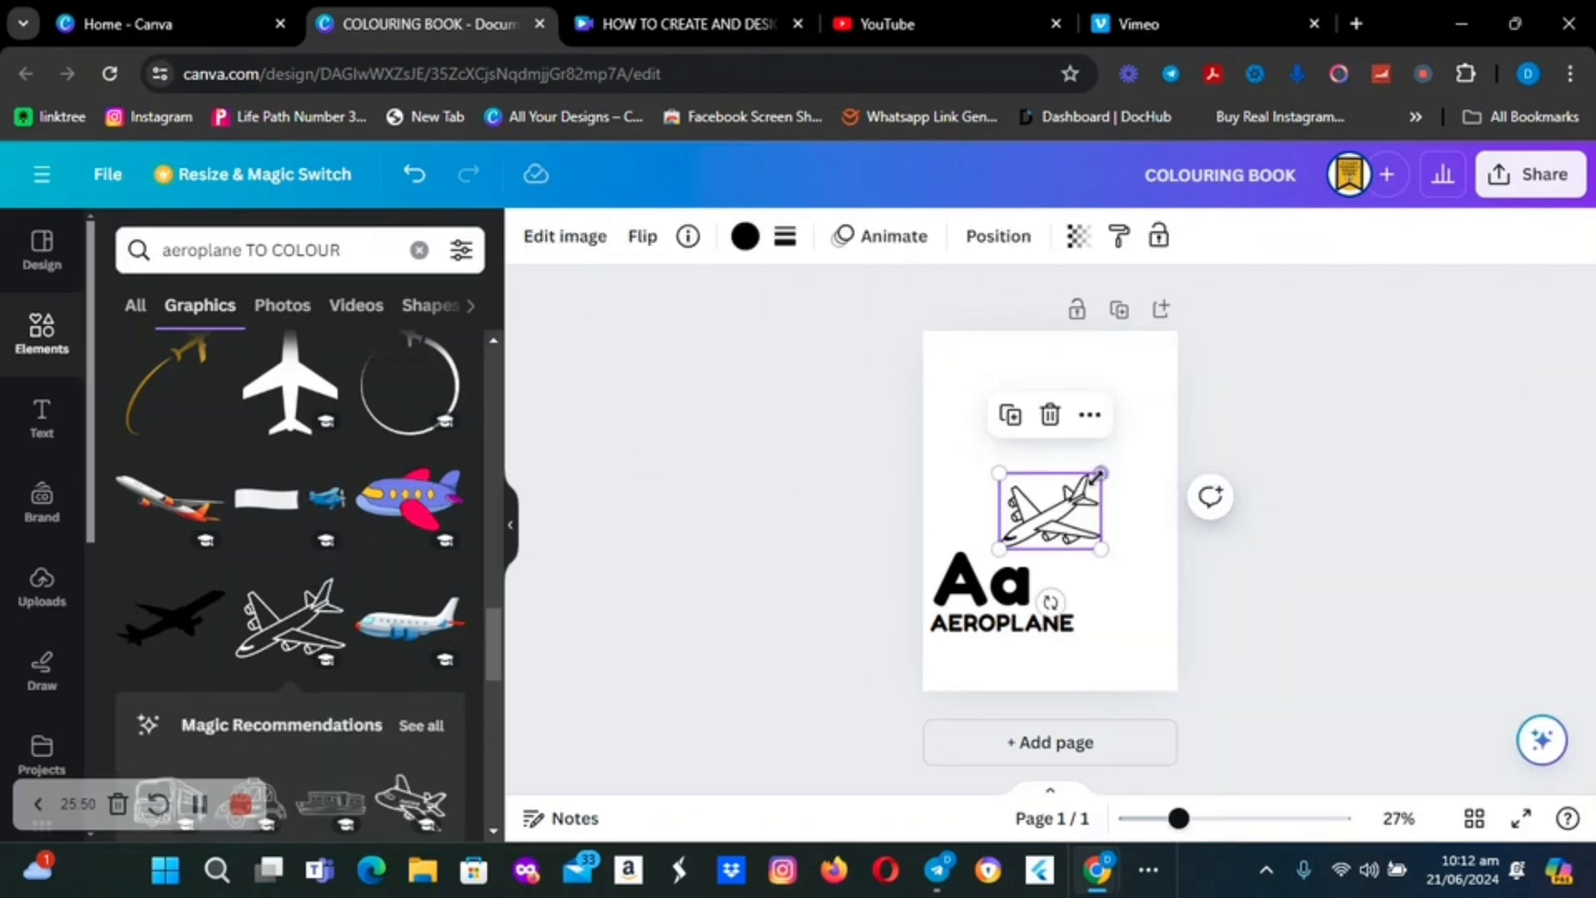
drag(1100, 473, 1191, 406)
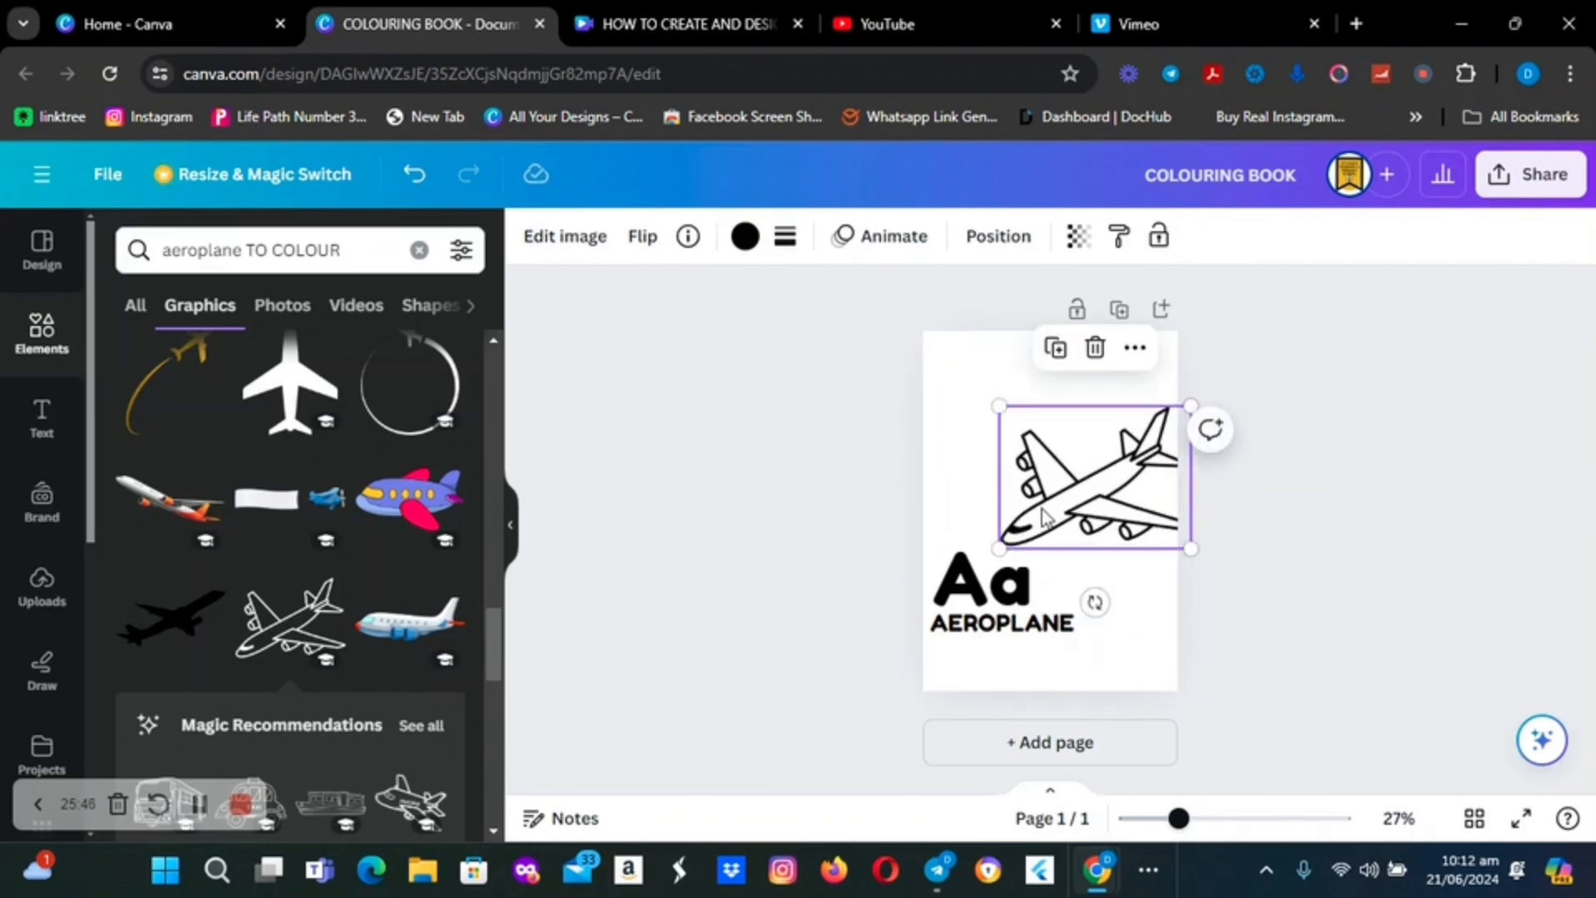
drag(1044, 517, 1005, 494)
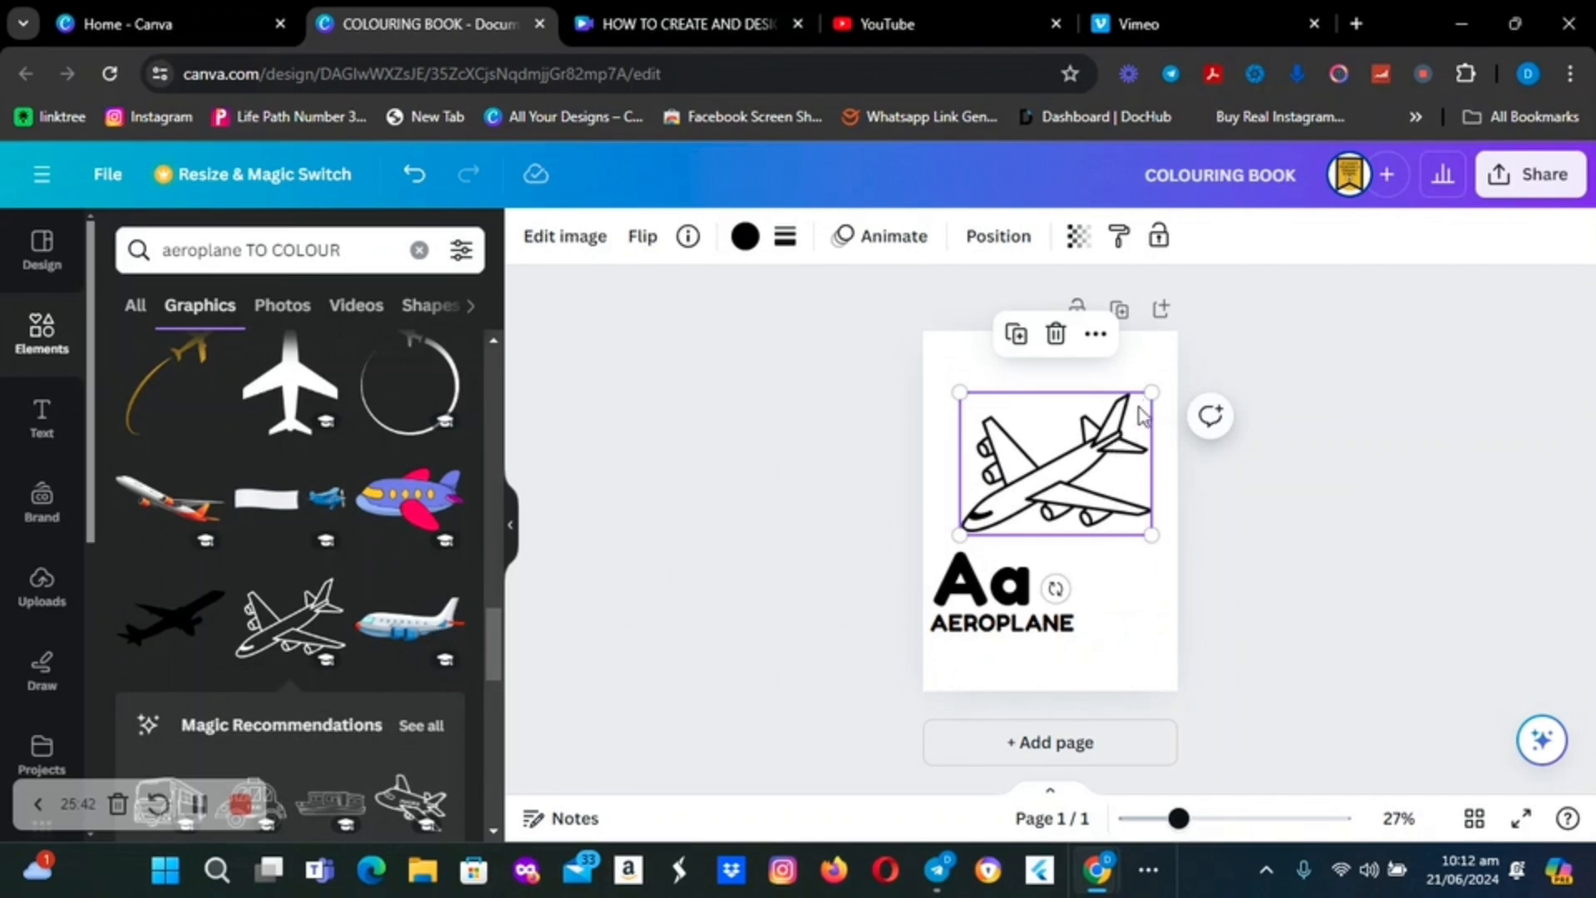
drag(1151, 390, 1169, 379)
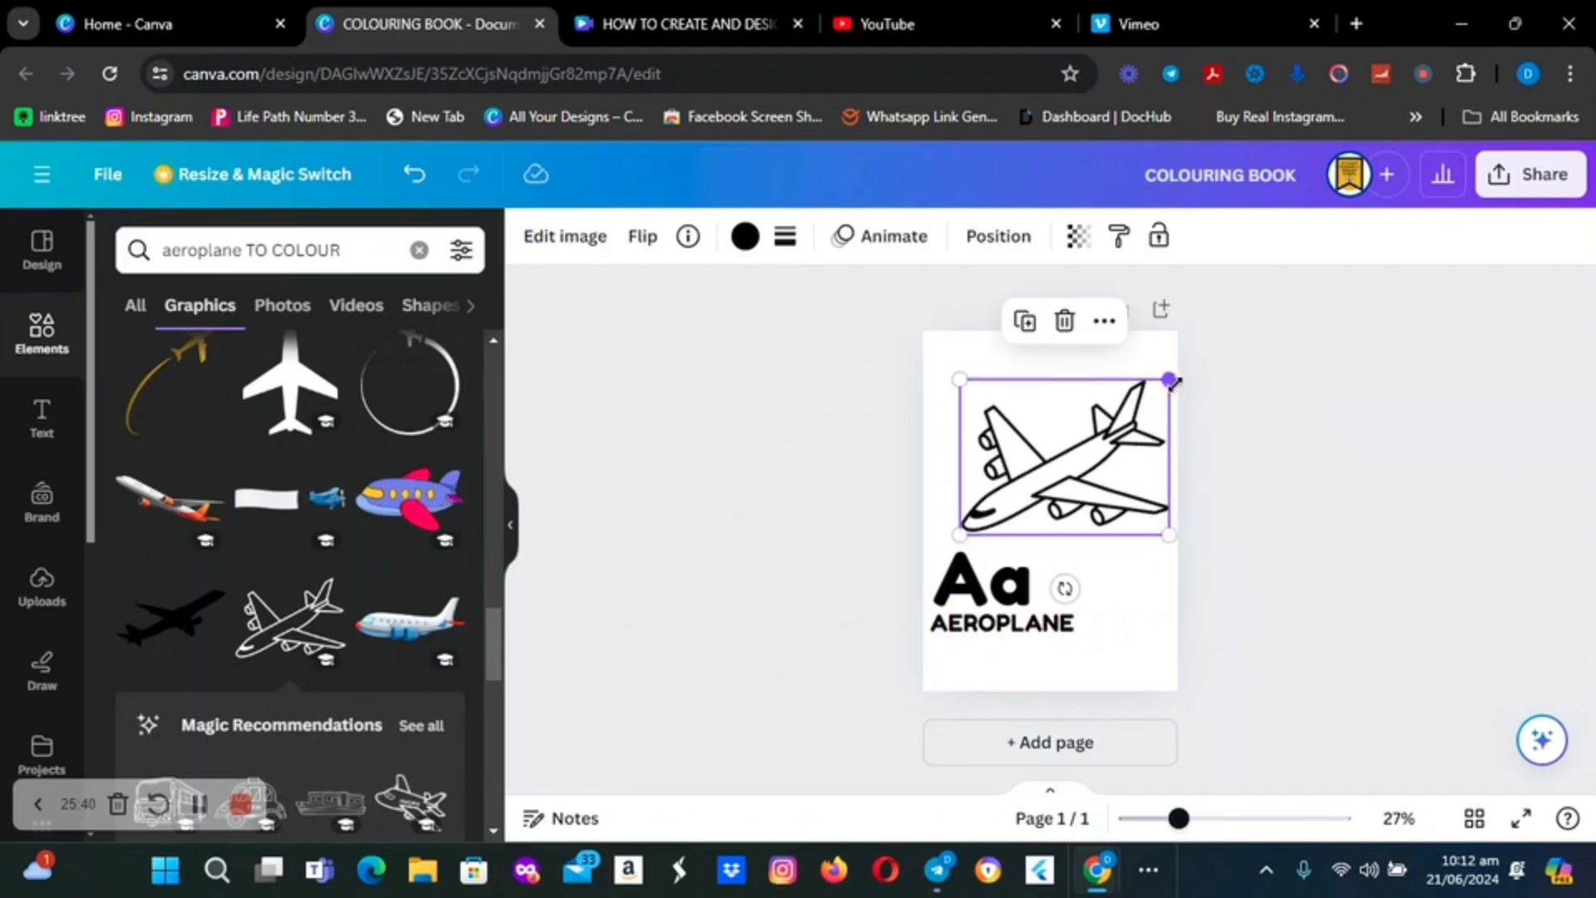
drag(1037, 478, 1018, 459)
click(1201, 520)
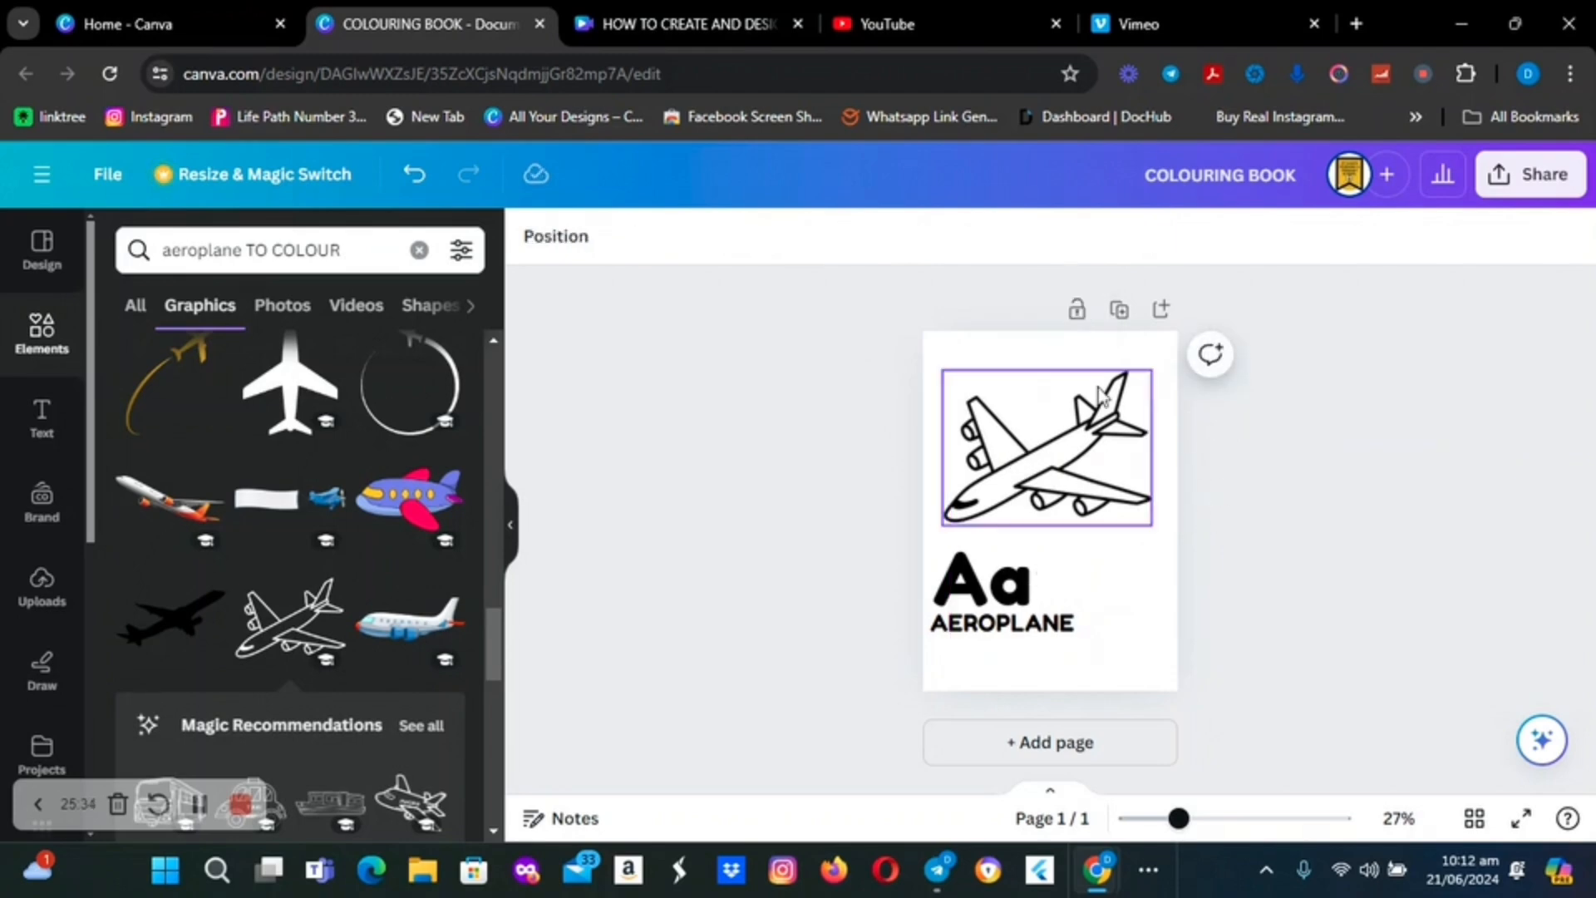
Duplicate the aeroplane page and delete the airliner graphic from the copy on page 2
click(1118, 313)
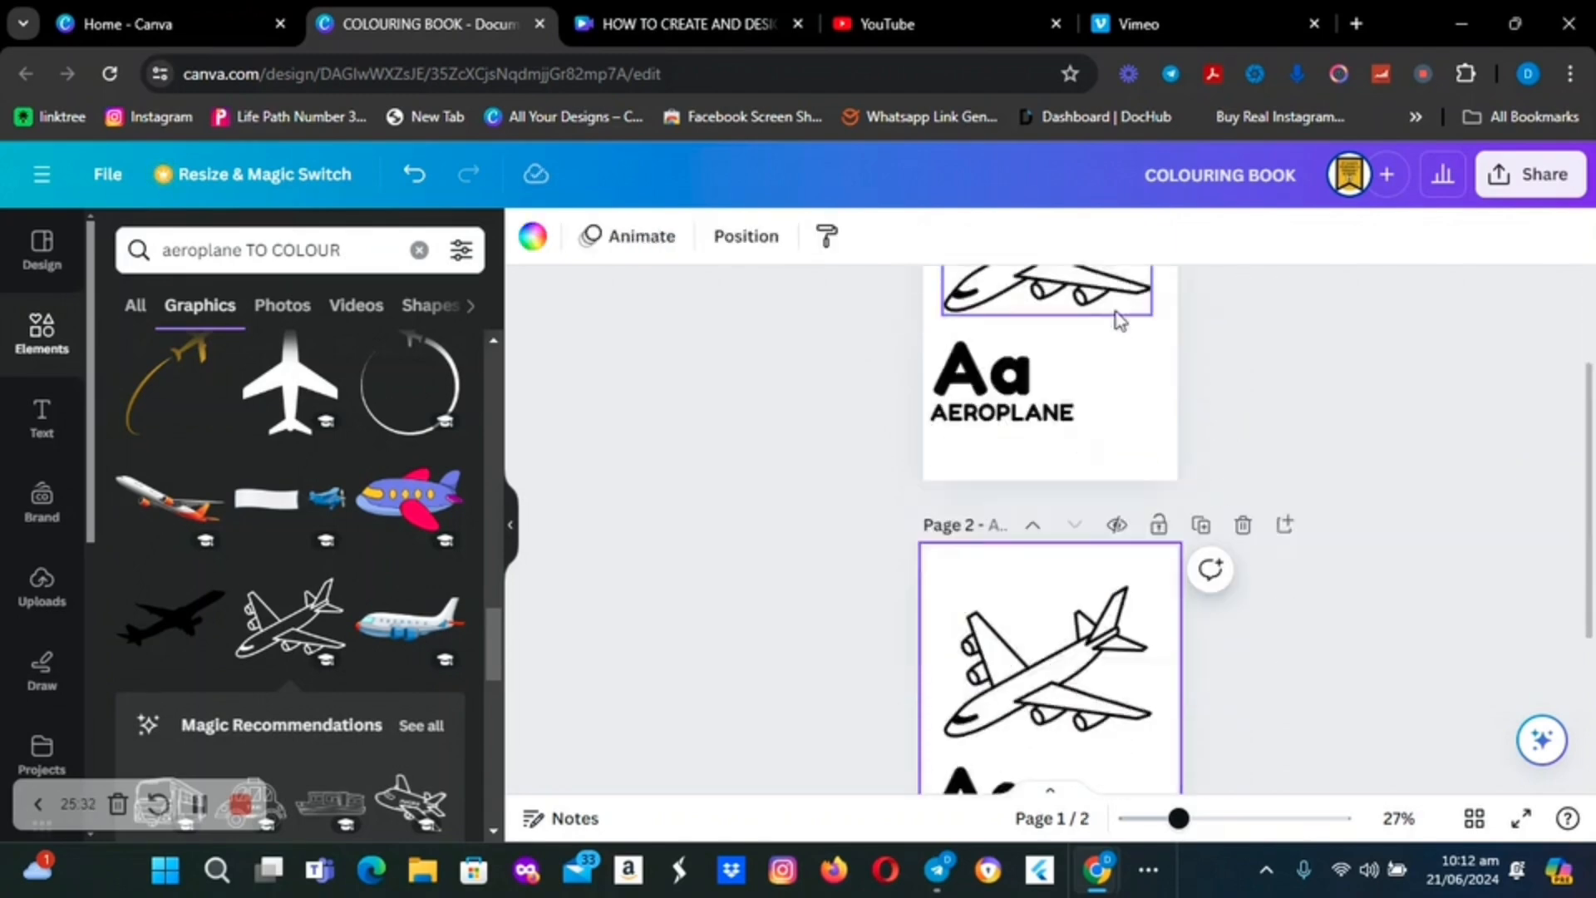
click(1123, 469)
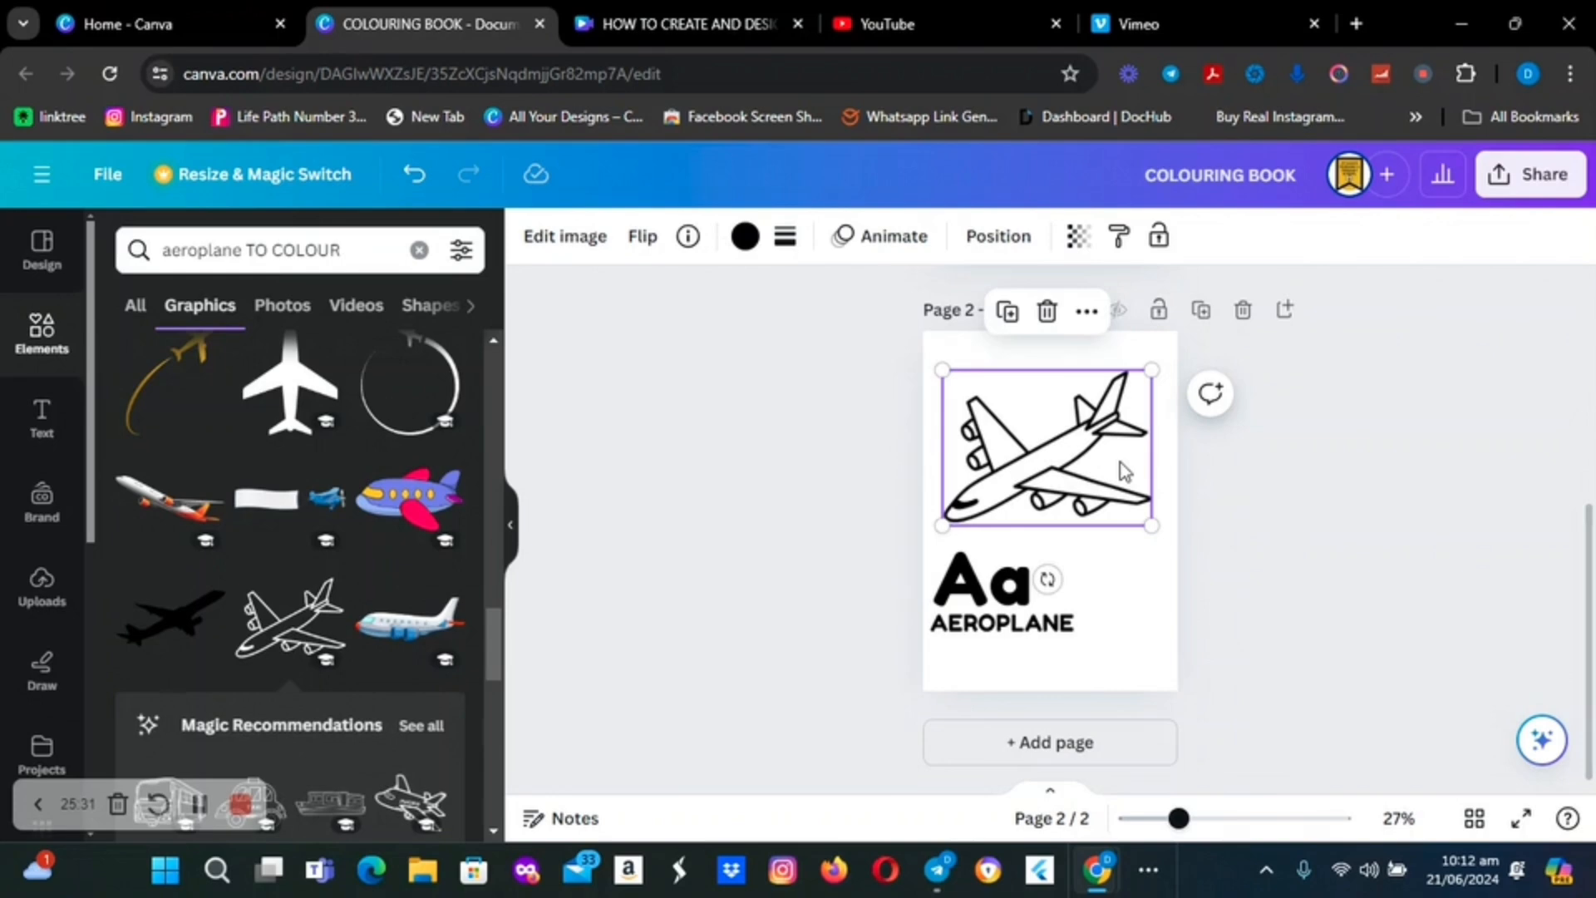
click(1047, 311)
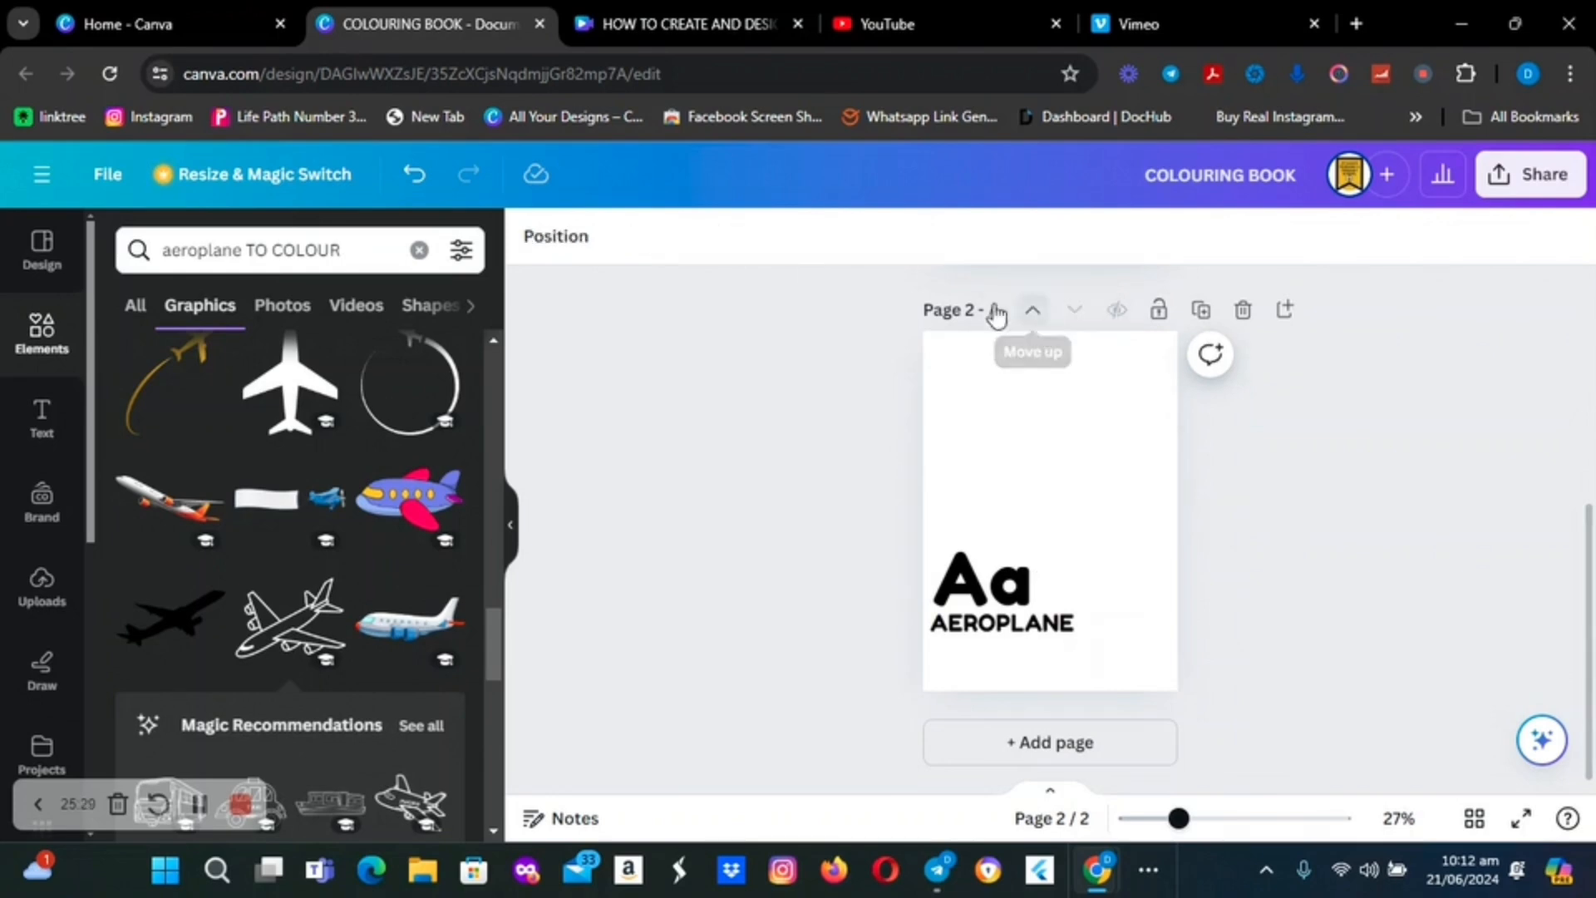
Search the graphics for "BALLOON TO COLOUR" and look through the results for an outline balloon
click(246, 251)
key(BackSpace)
key(BackSpace)
key(BackSpace)
key(BackSpace)
key(BackSpace)
key(BackSpace)
key(BackSpace)
key(BackSpace)
key(BackSpace)
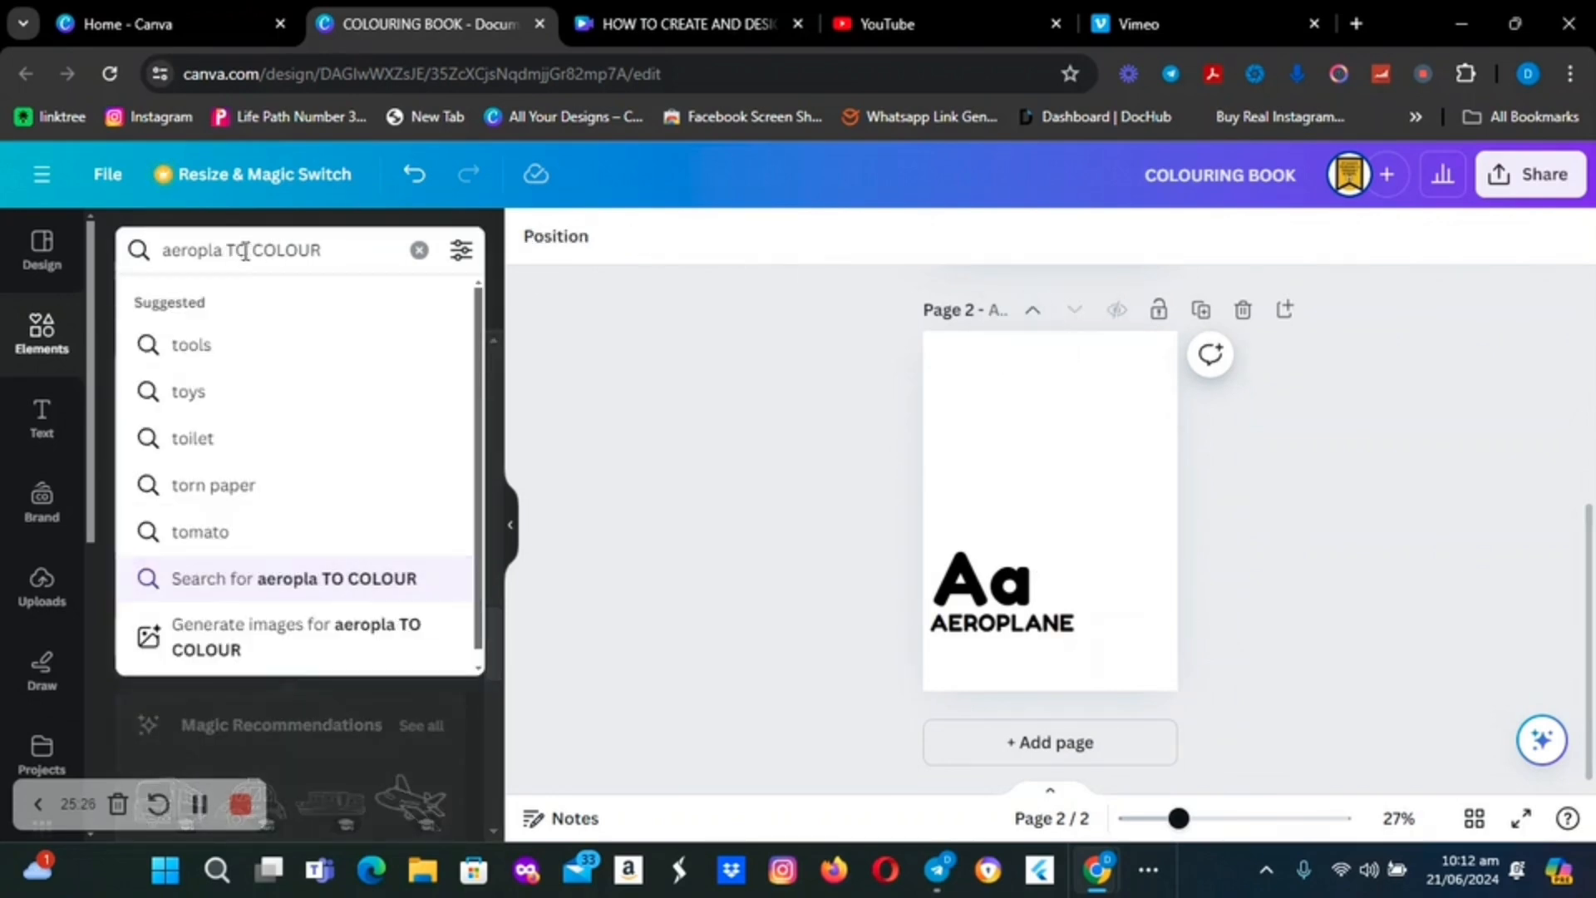
text(BA)
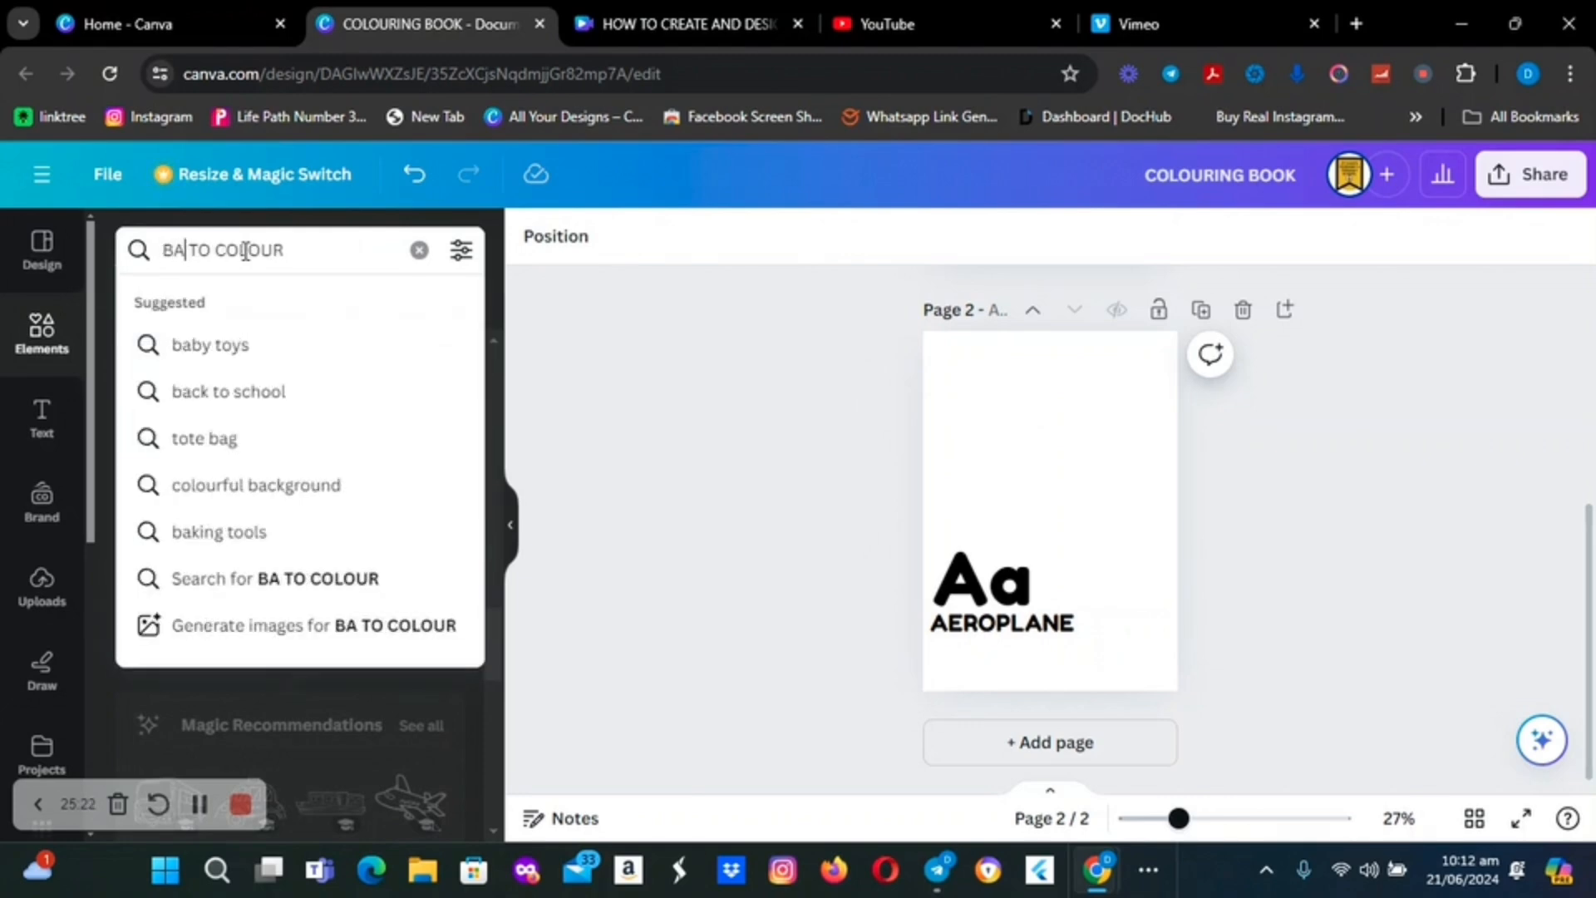
text(LLO)
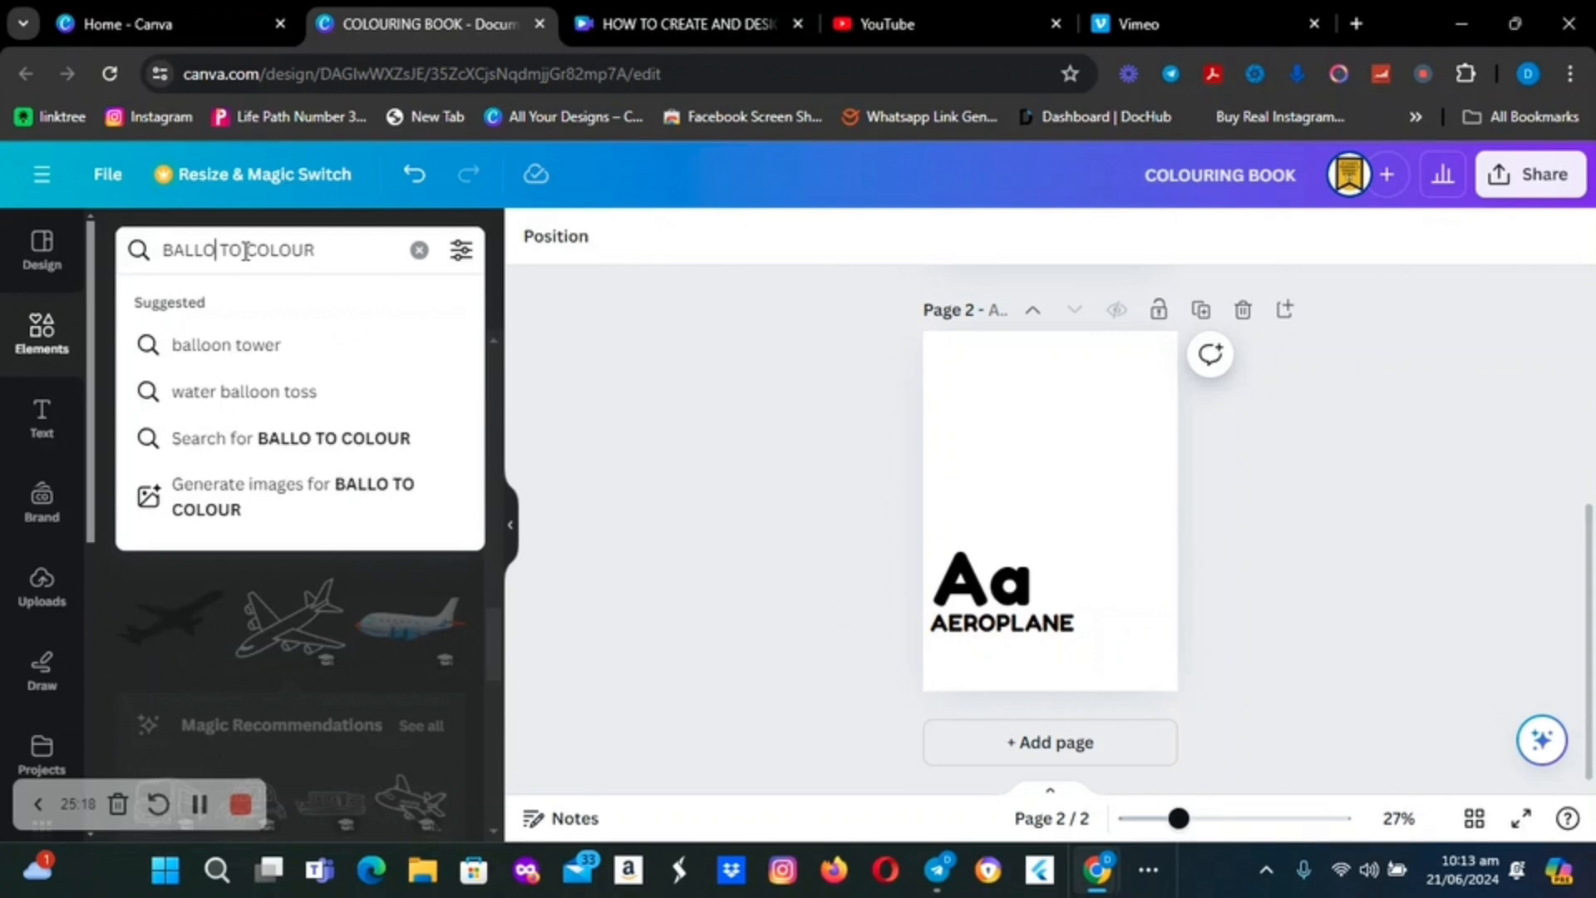
text(ON)
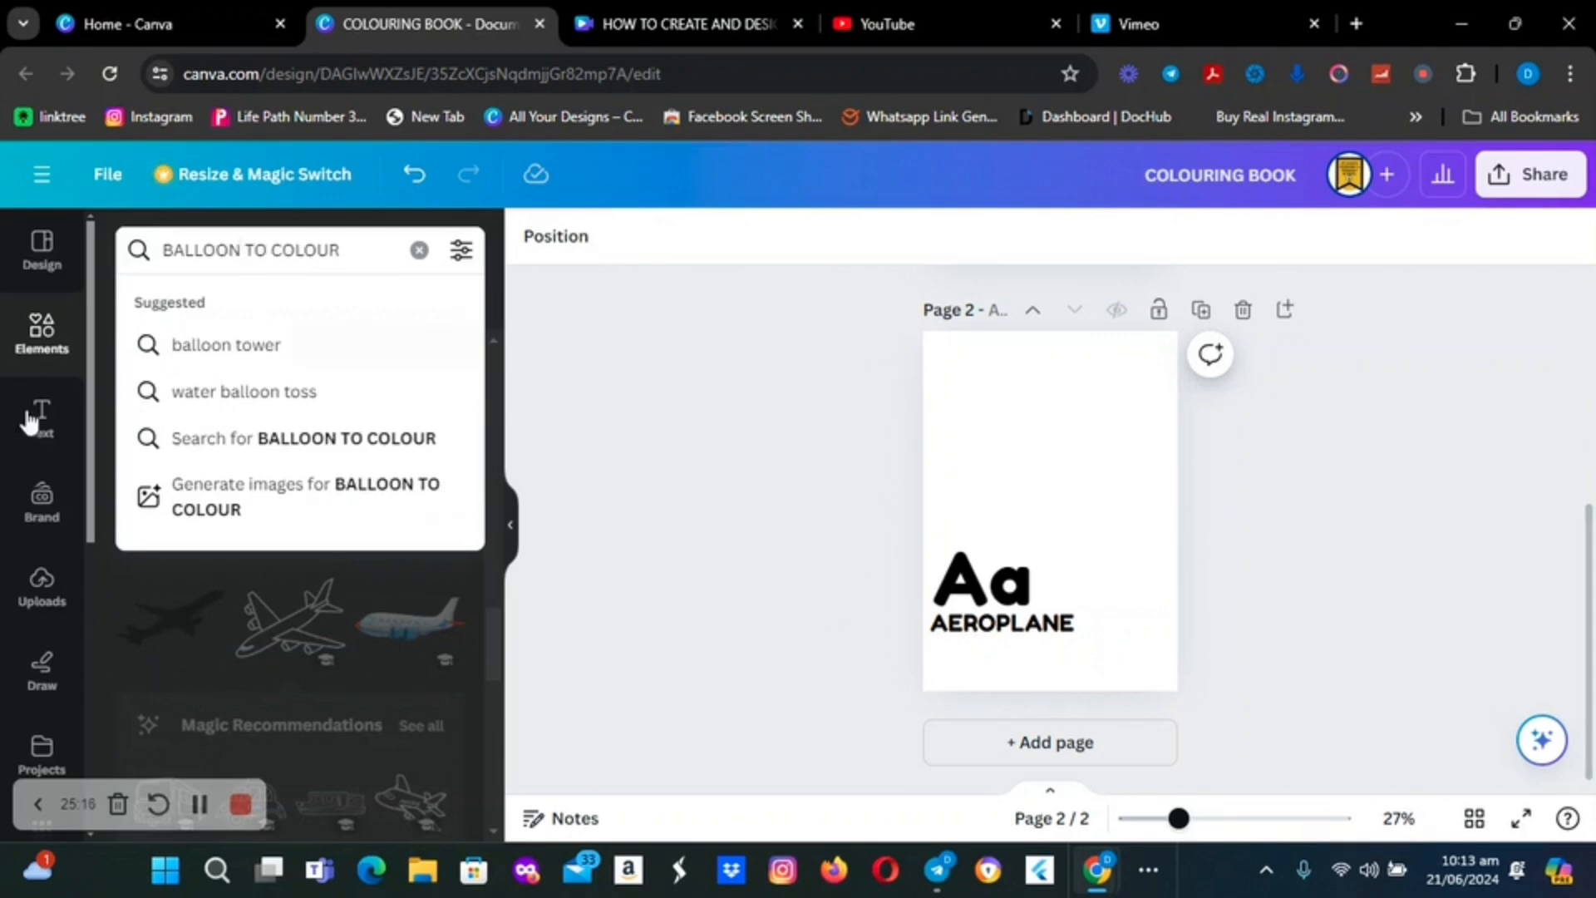
click(281, 439)
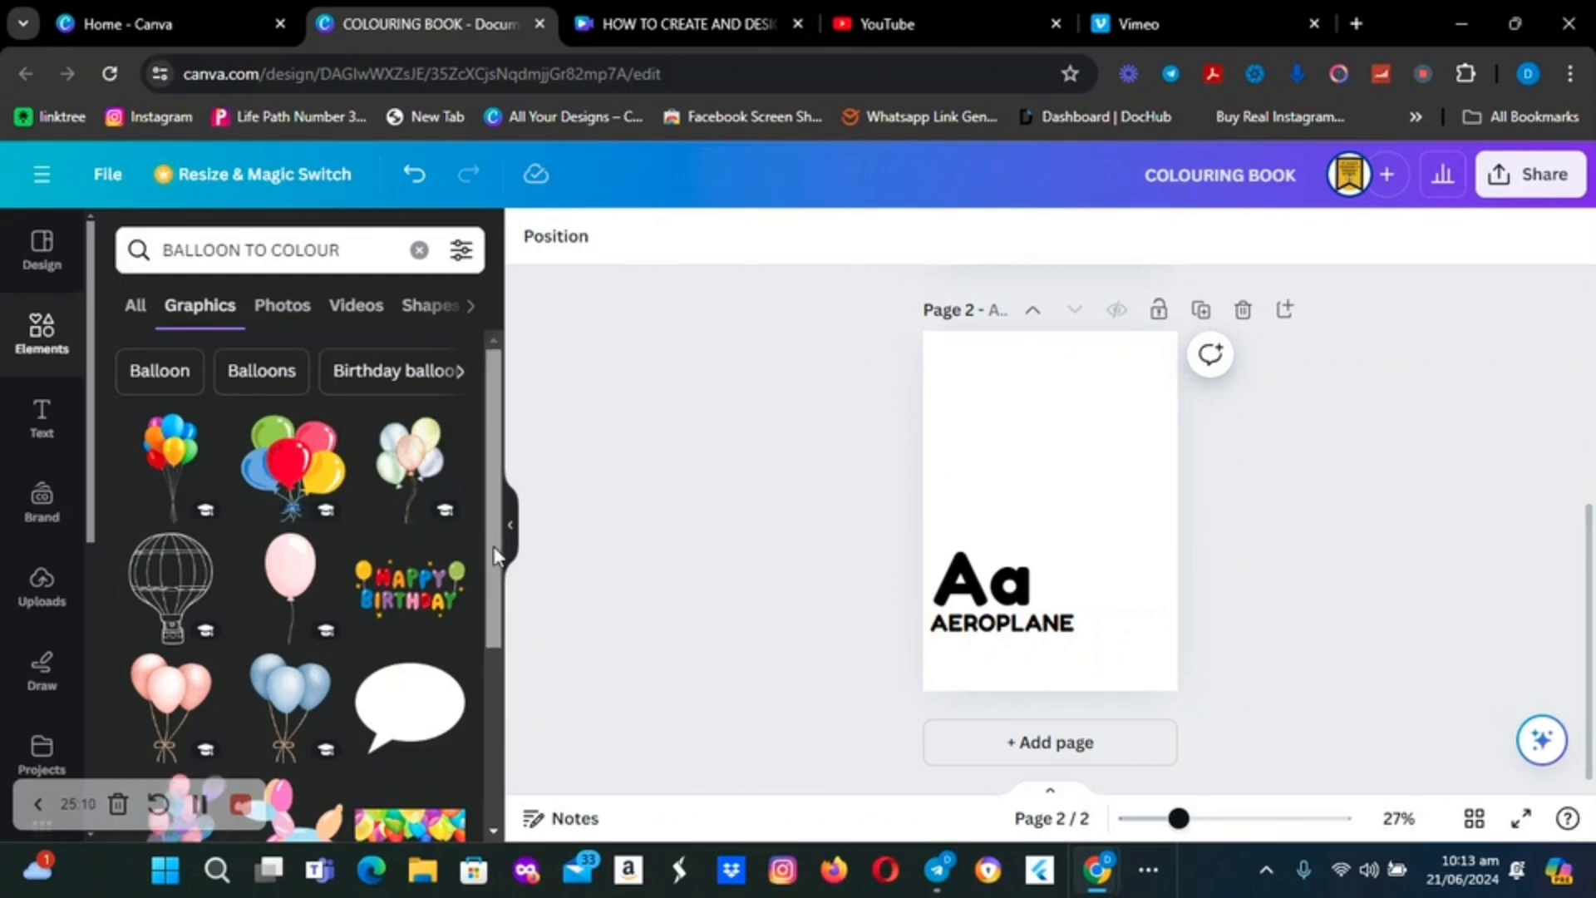
drag(492, 547, 523, 897)
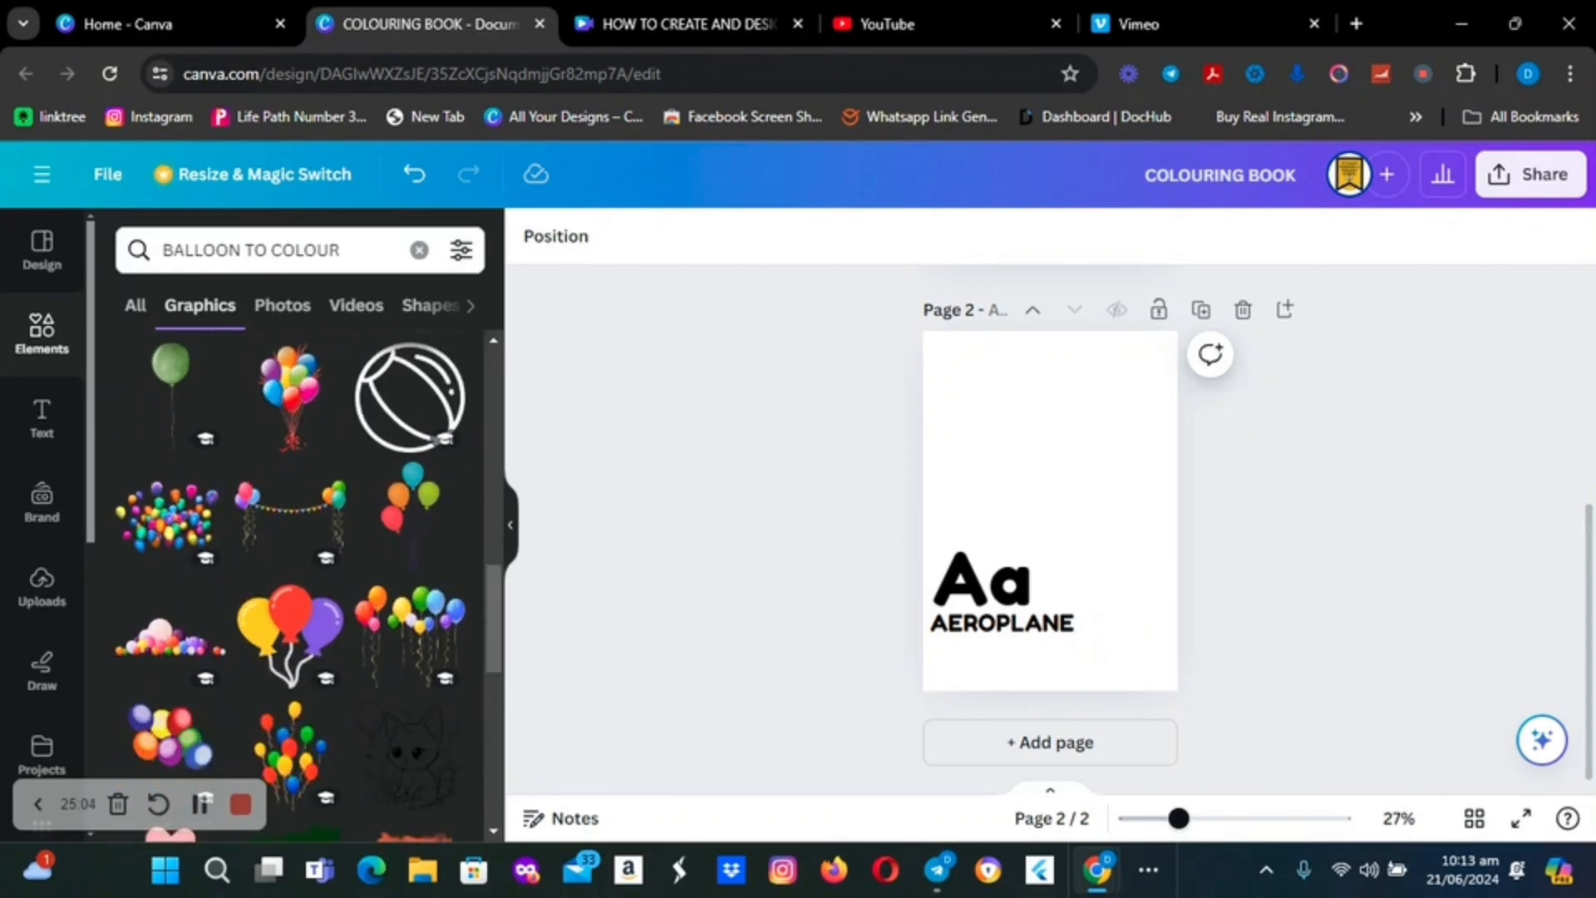
scroll(495, 832, down, 7)
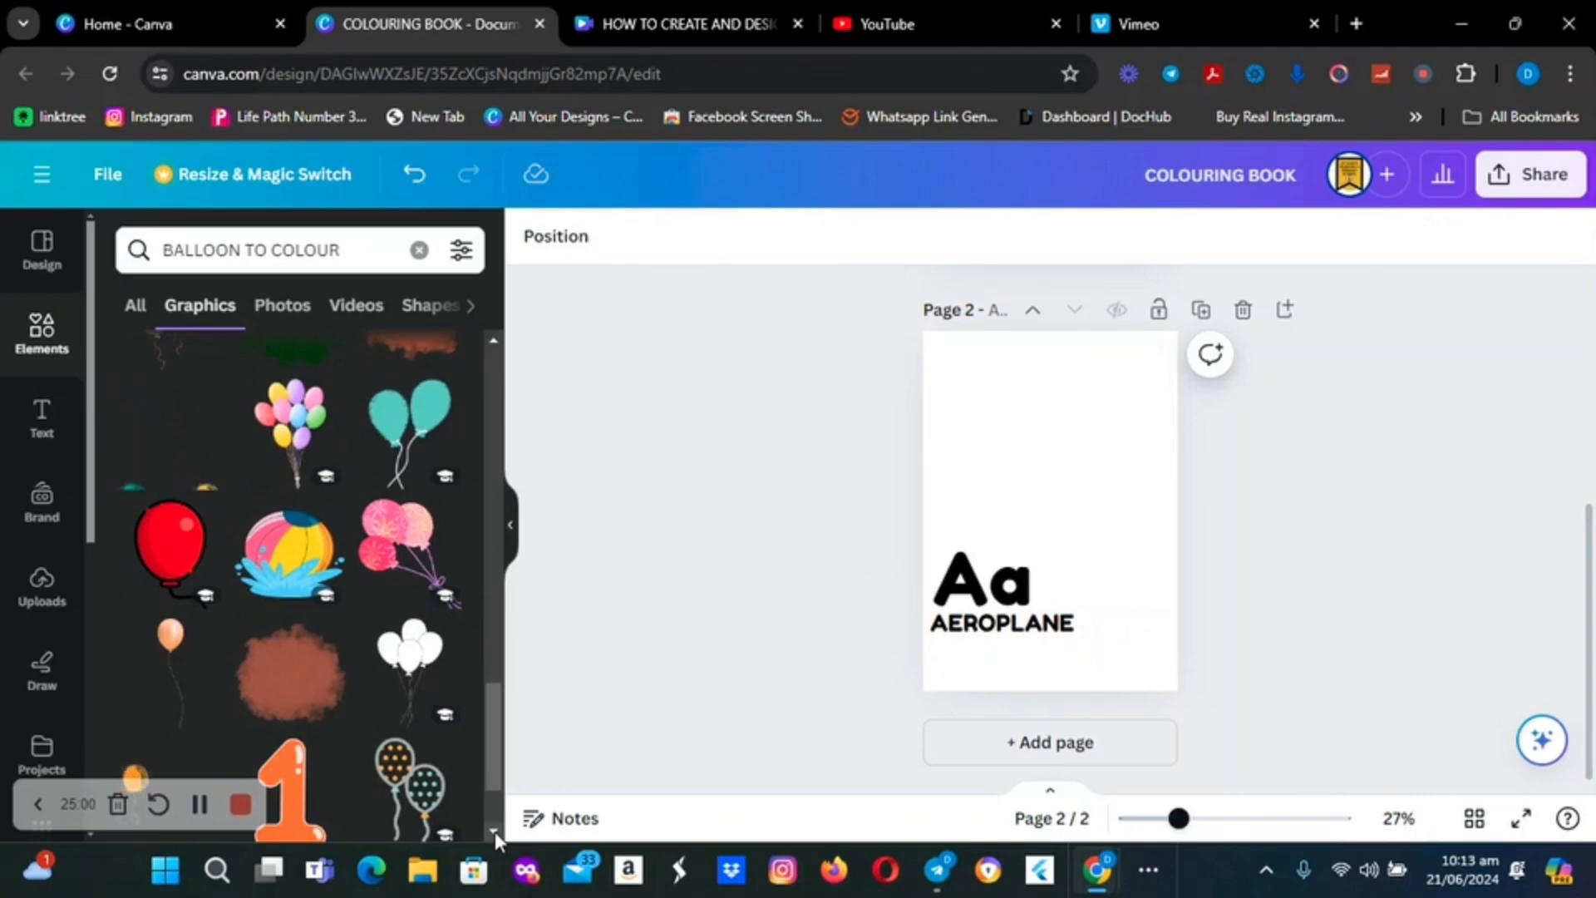
scroll(496, 832, down, 1)
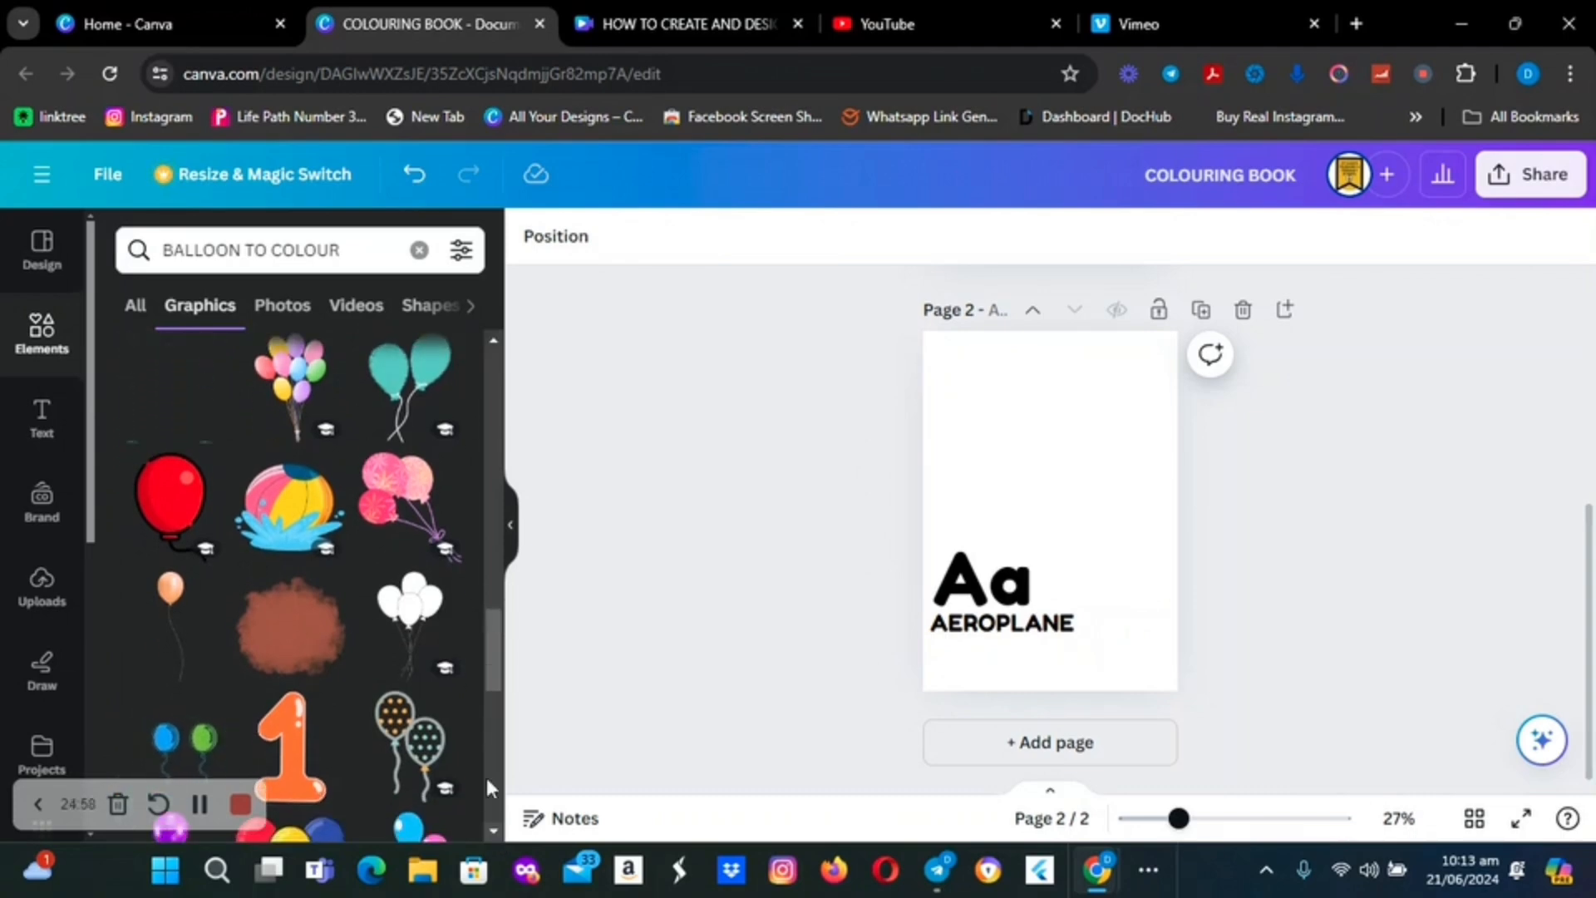
click(493, 343)
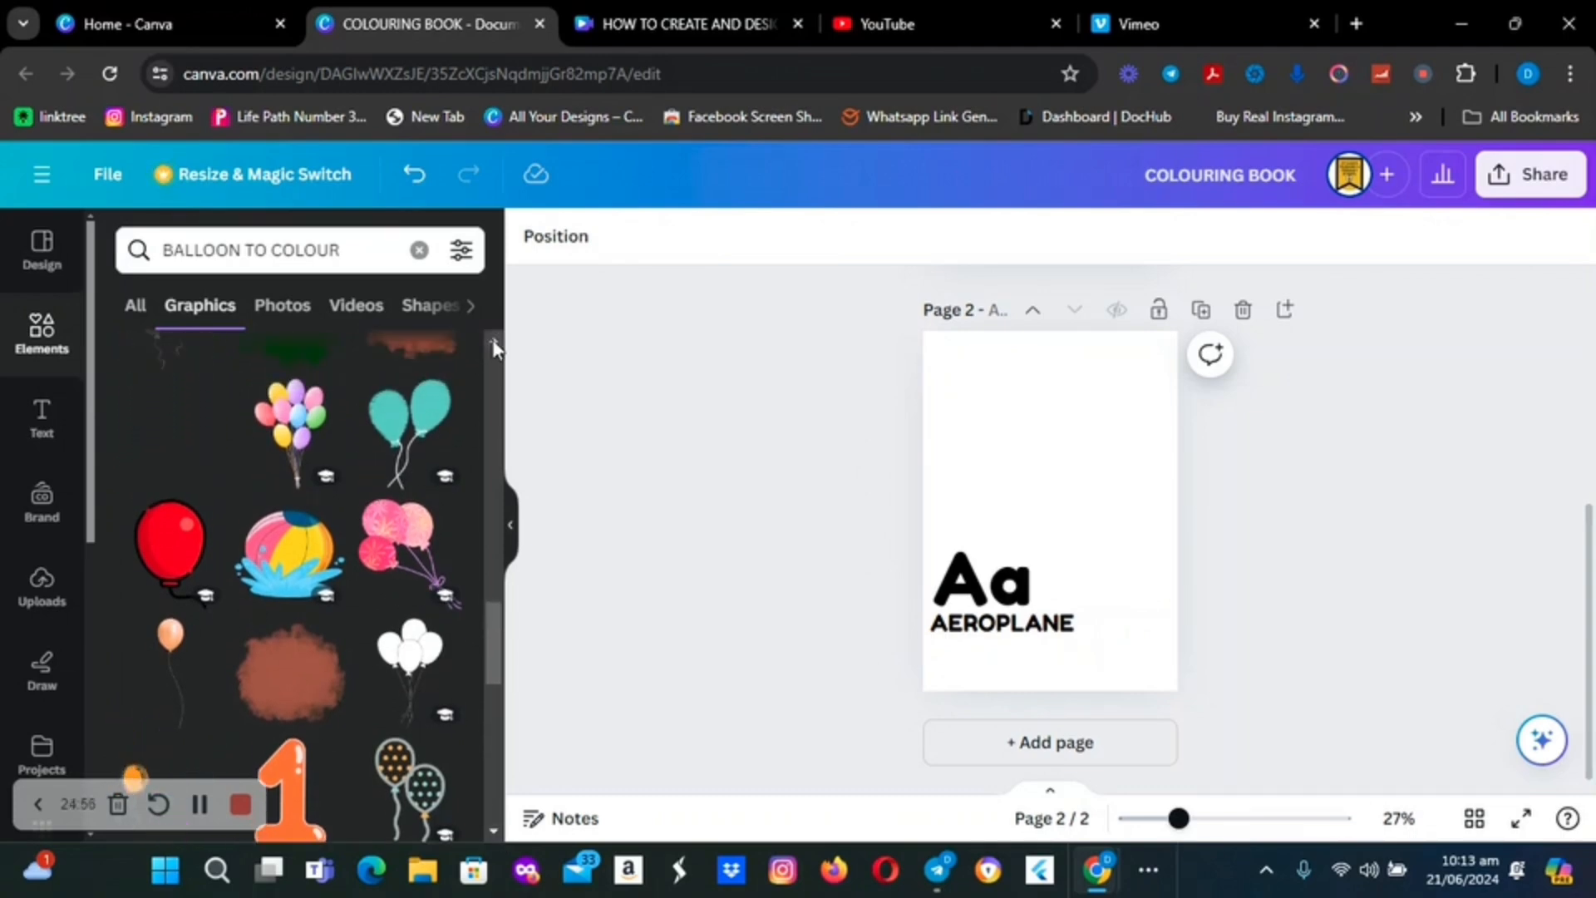
Change the graphics search to "BALL TO COLOUR"
click(244, 250)
key(BackSpace)
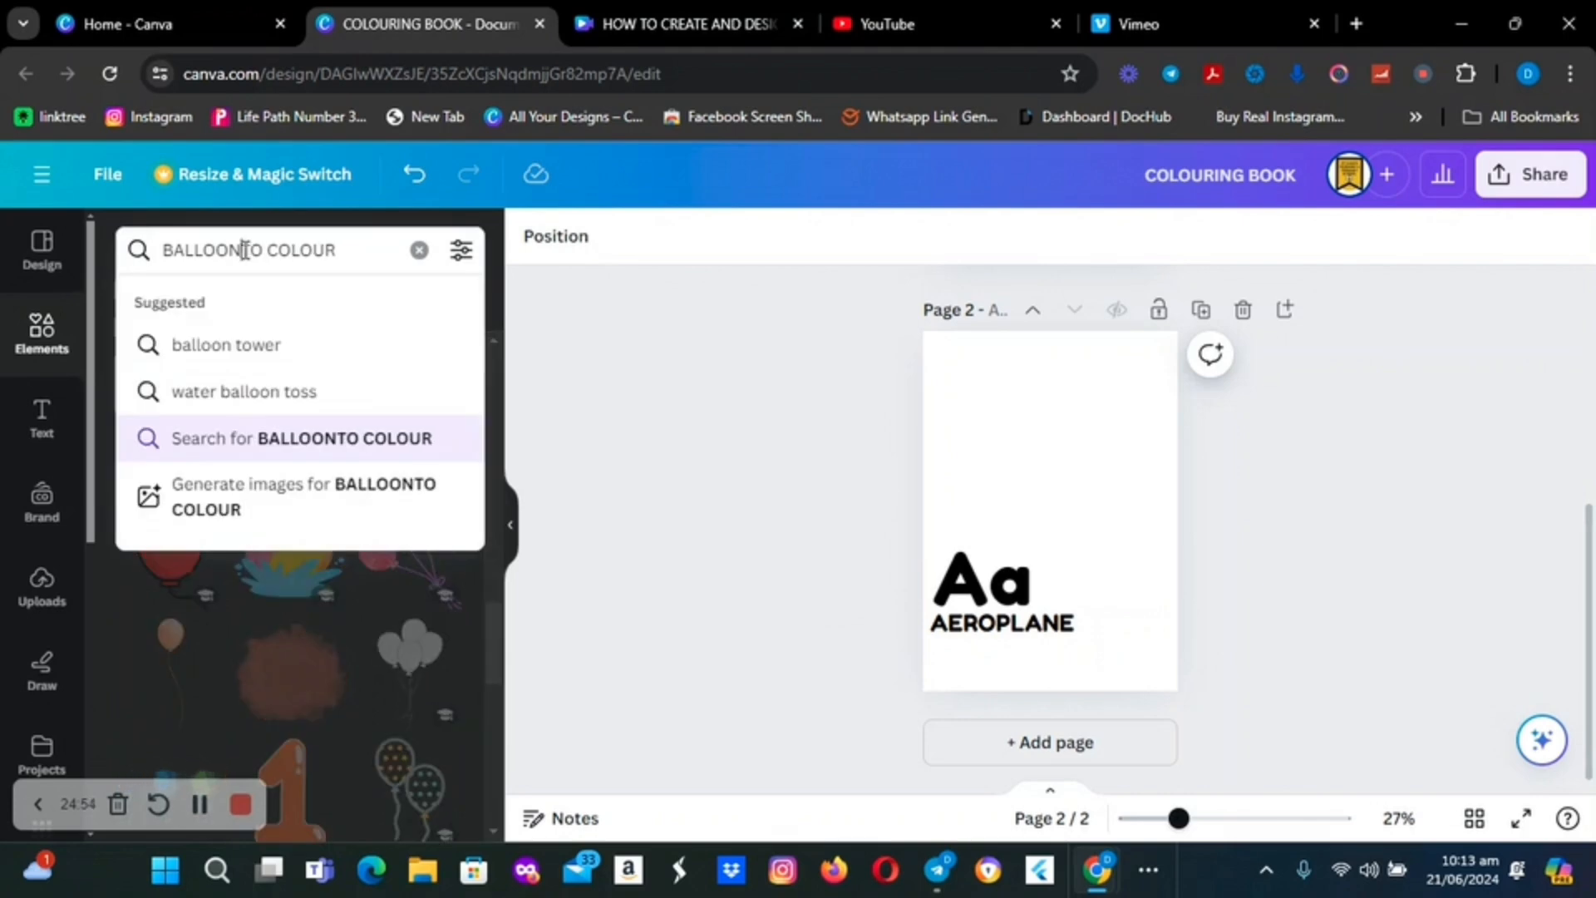
key(BackSpace)
key(BackSpace)
key(BackSpace)
key(BackSpace)
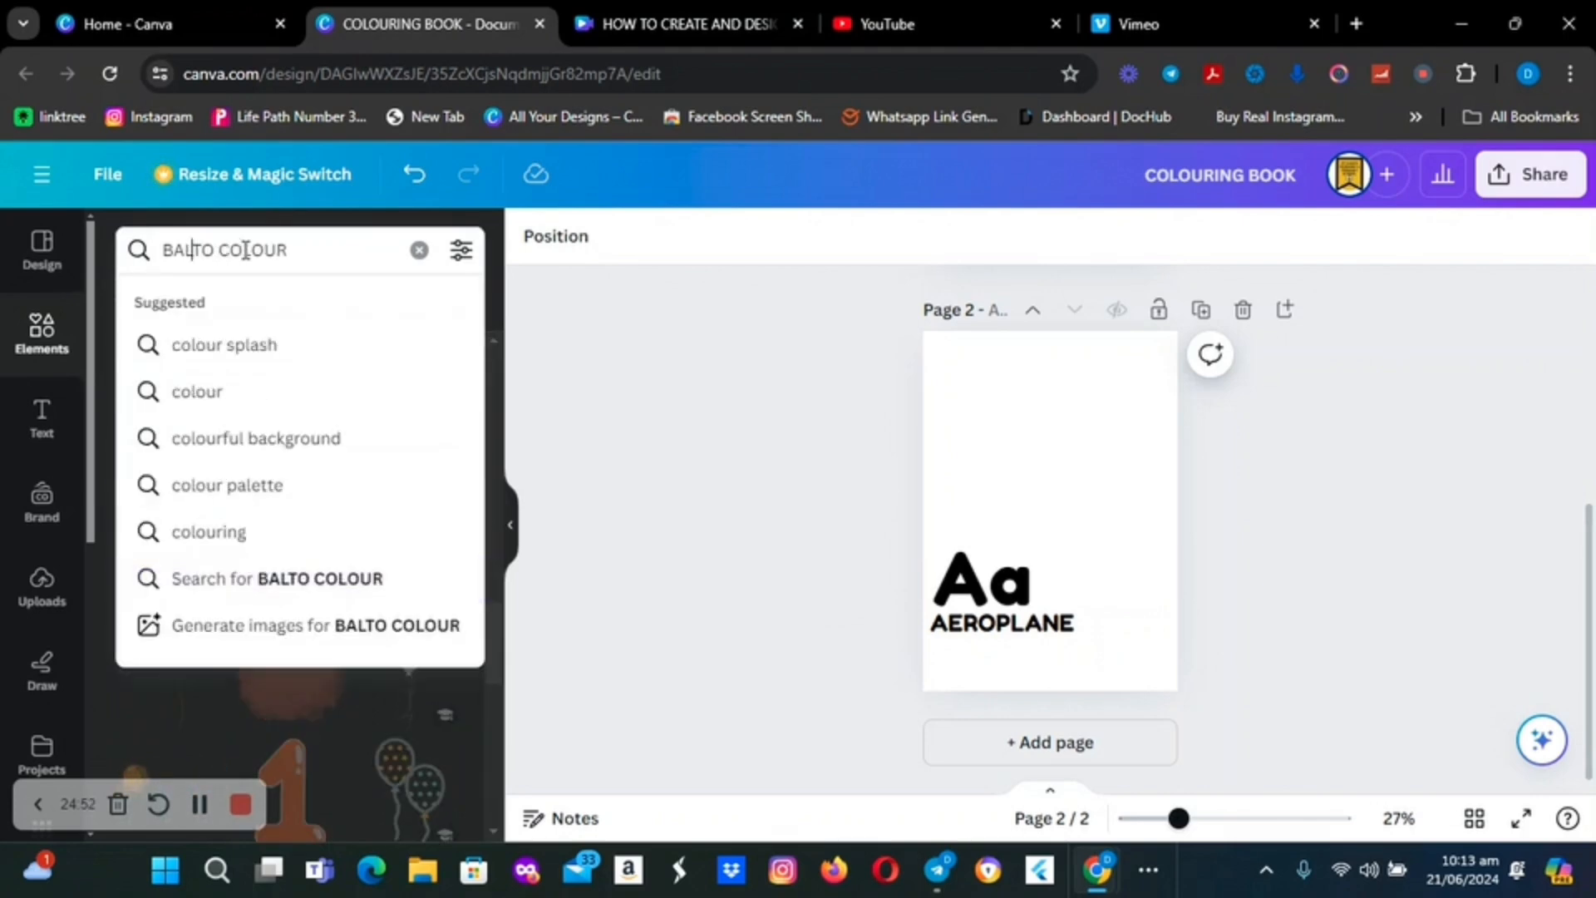
text(L)
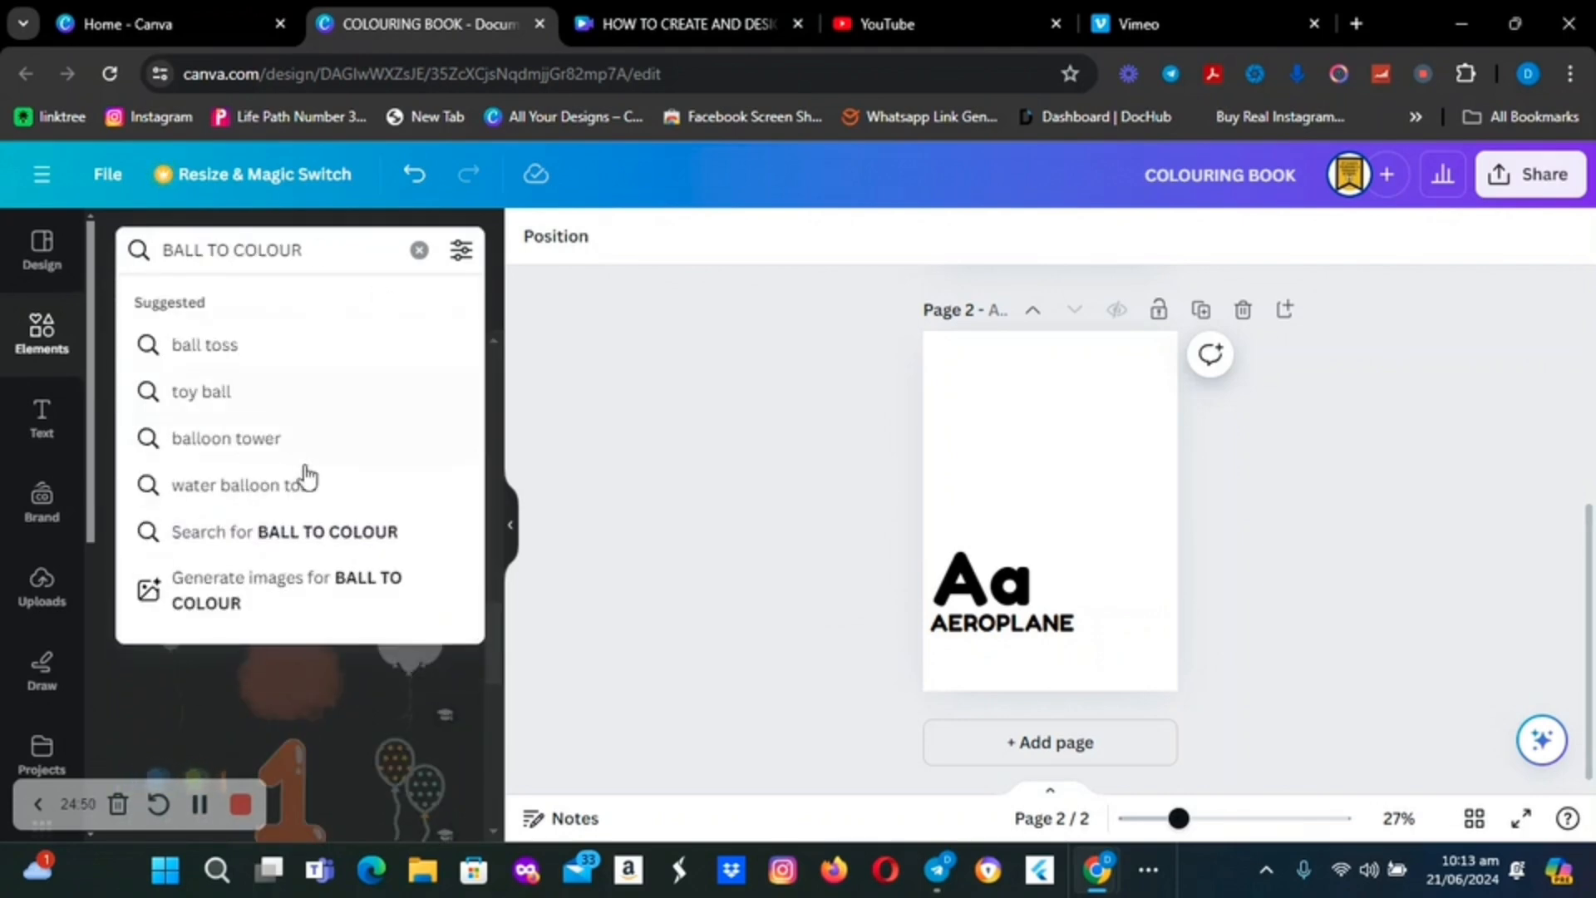
click(343, 536)
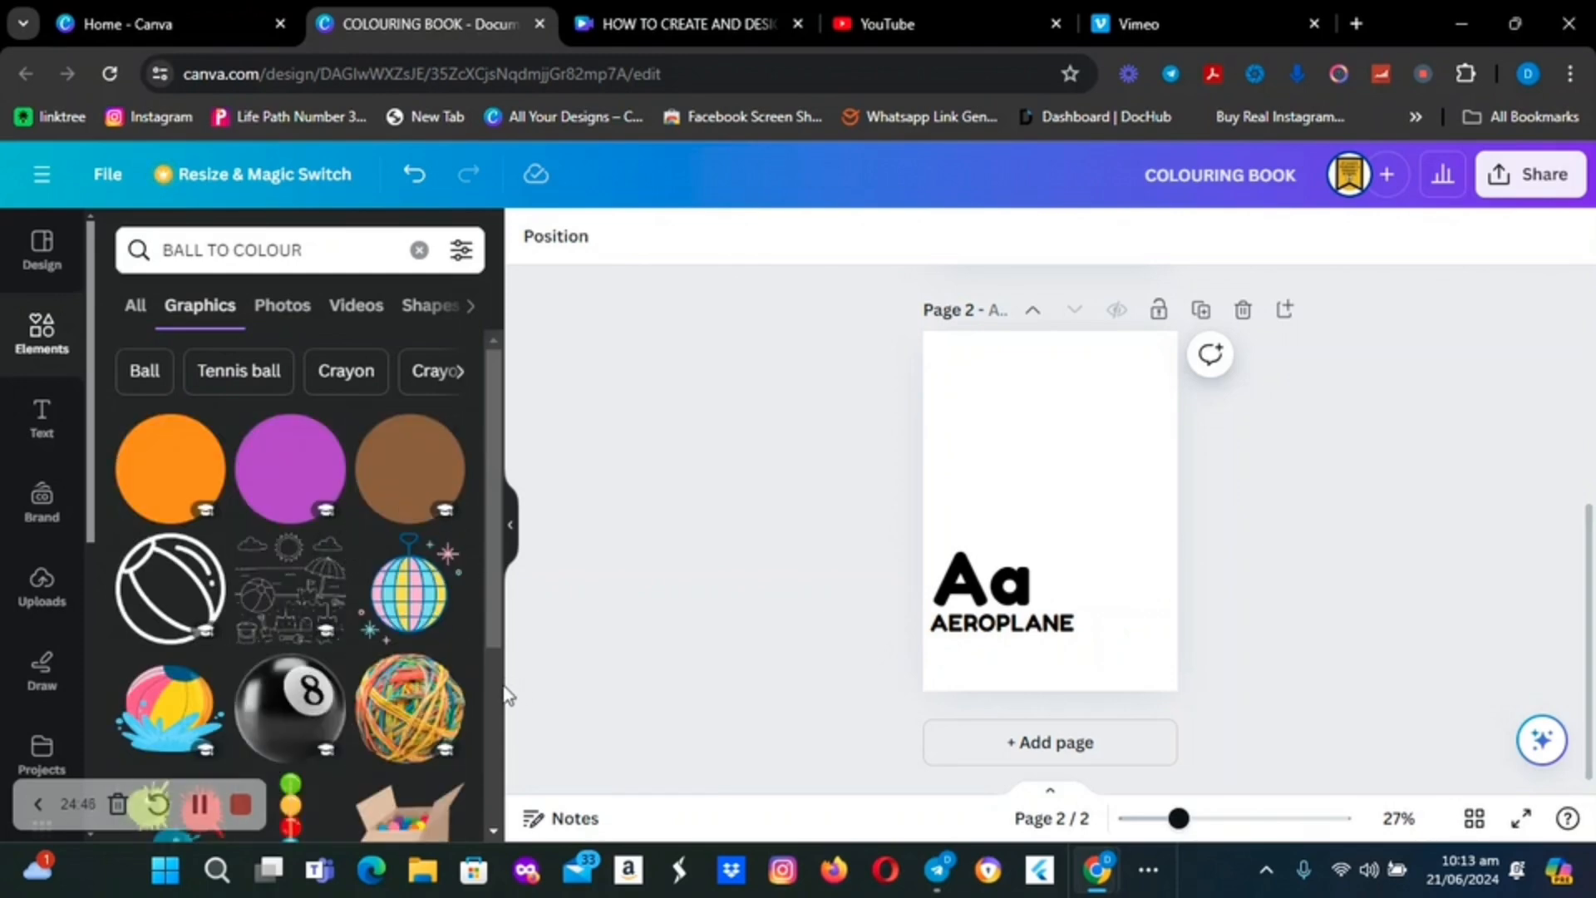
Add the outline beach ball graphic to page 2, enlarge it and place it centred above the "Aa" text
scroll(494, 834, down, 5)
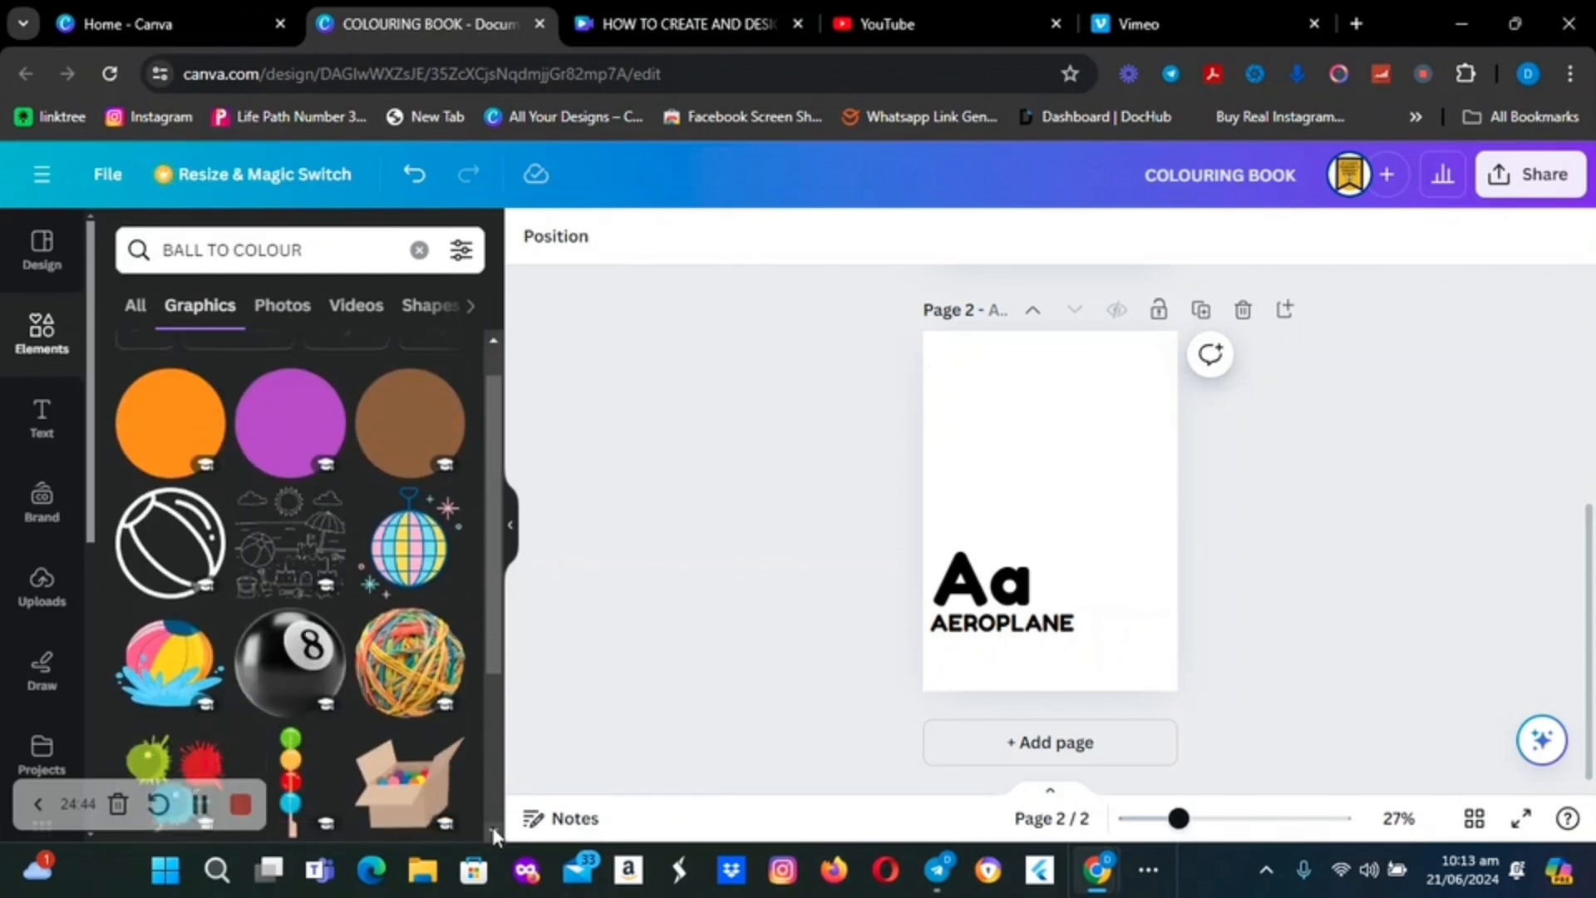
scroll(494, 834, down, 3)
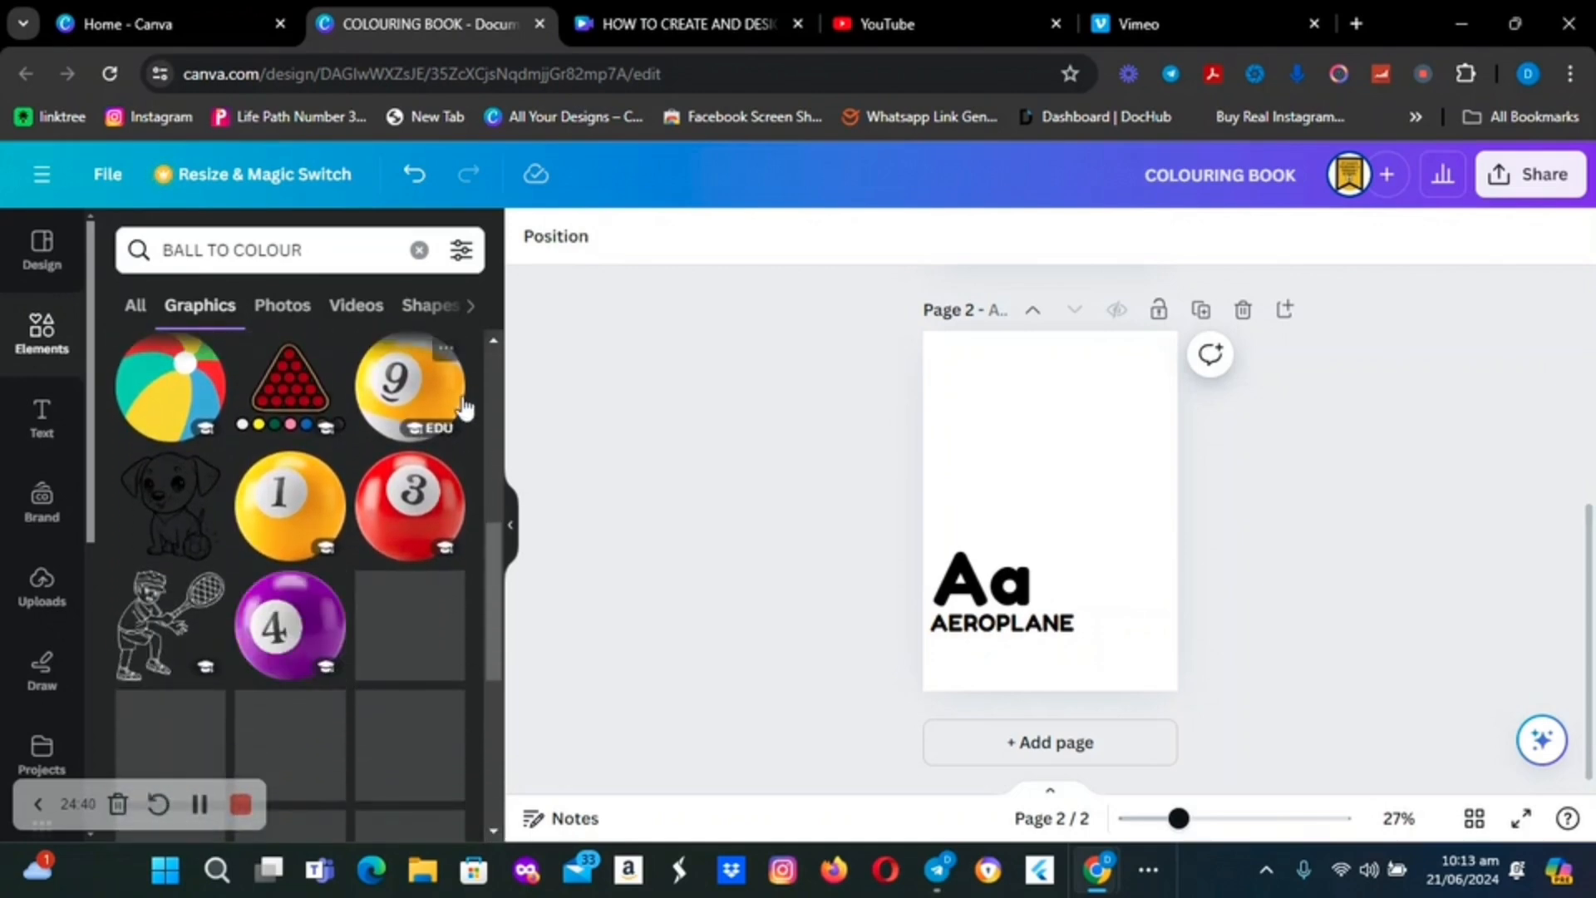
scroll(493, 345, up, 1)
scroll(493, 345, up, 6)
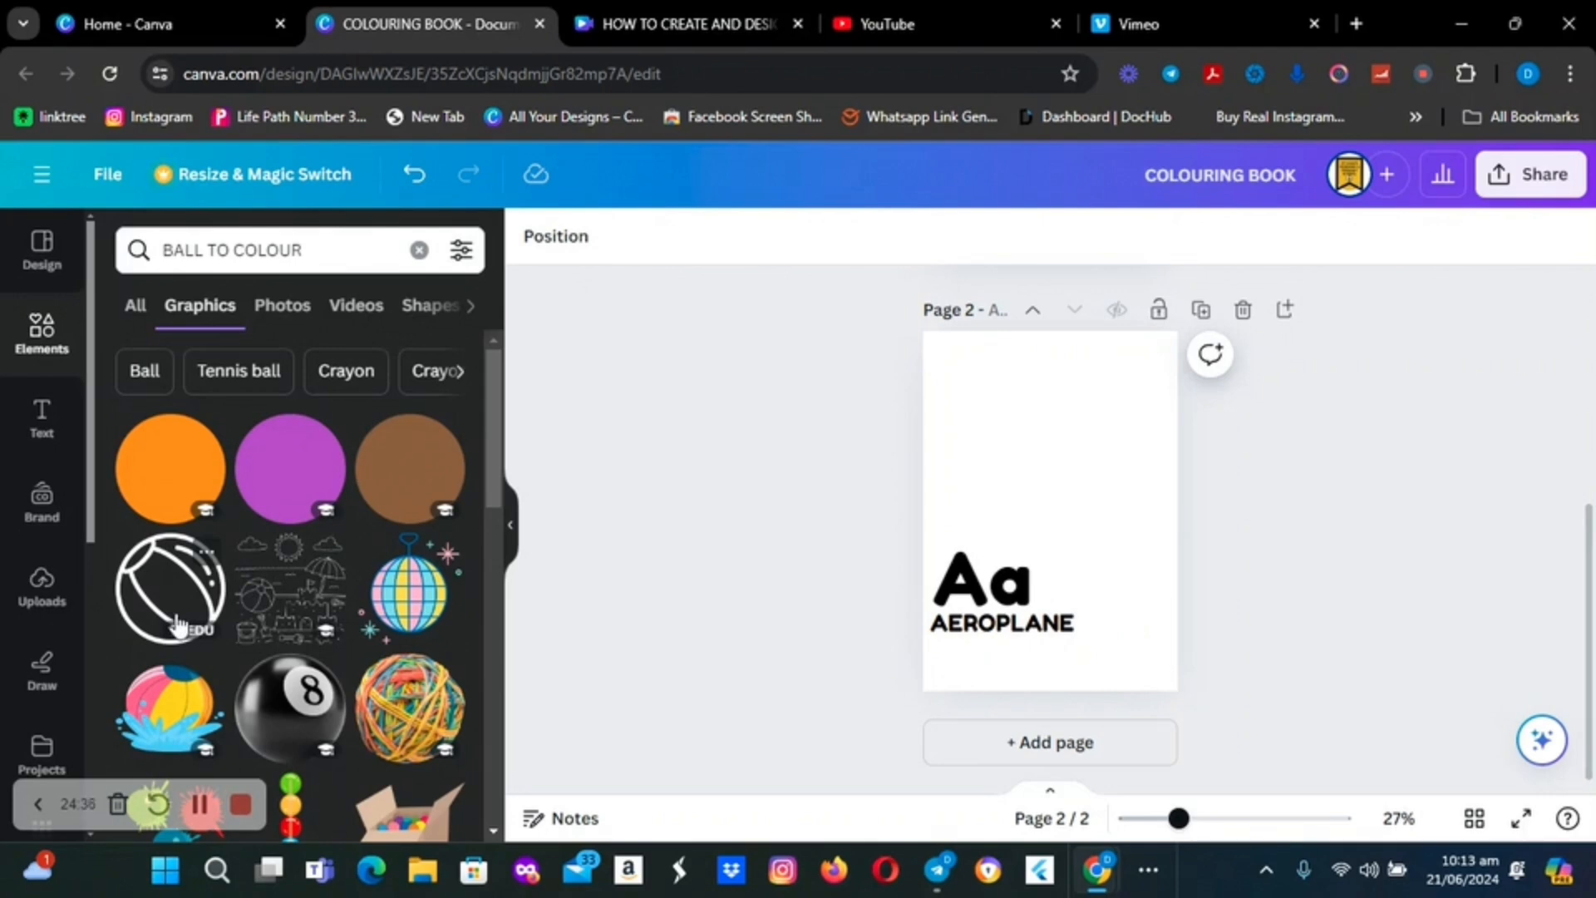
click(176, 622)
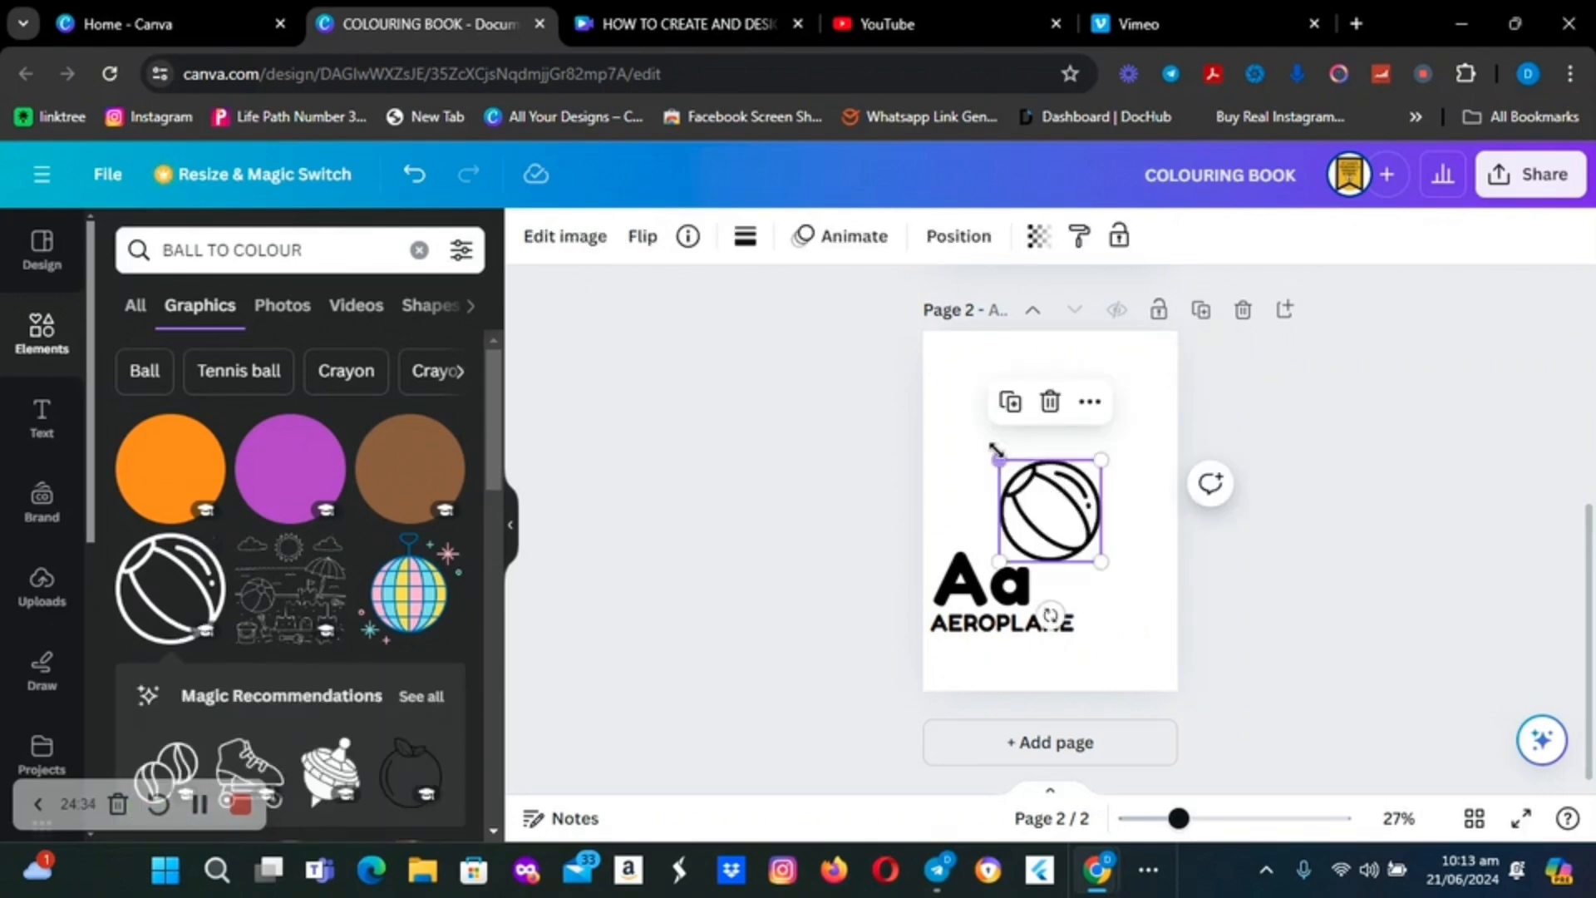
drag(998, 458, 948, 408)
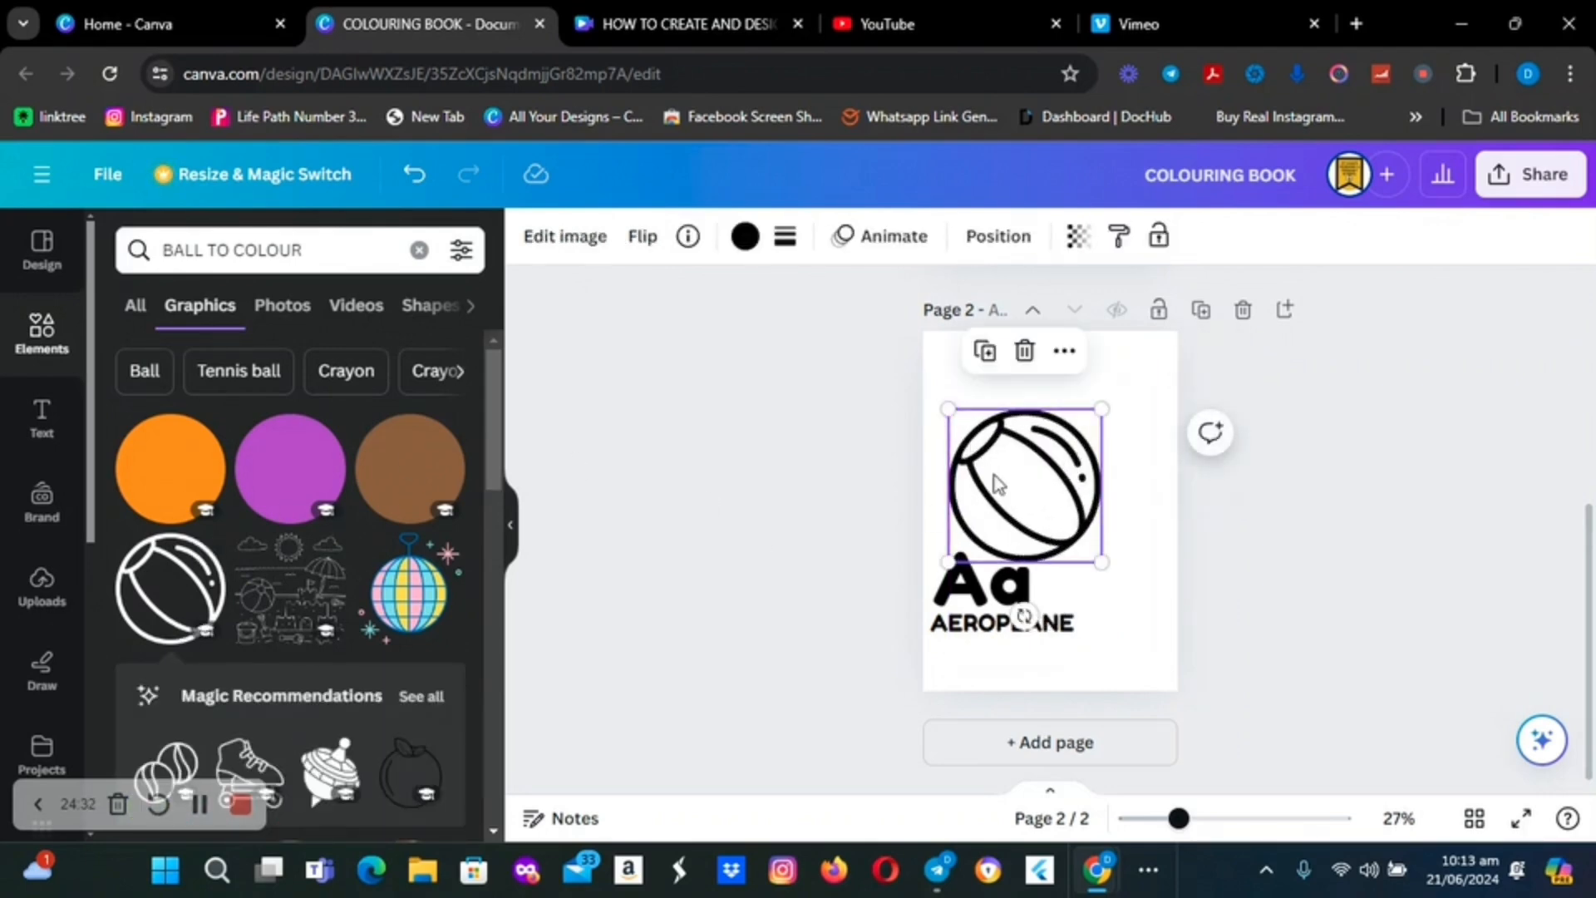
drag(1012, 487, 1036, 438)
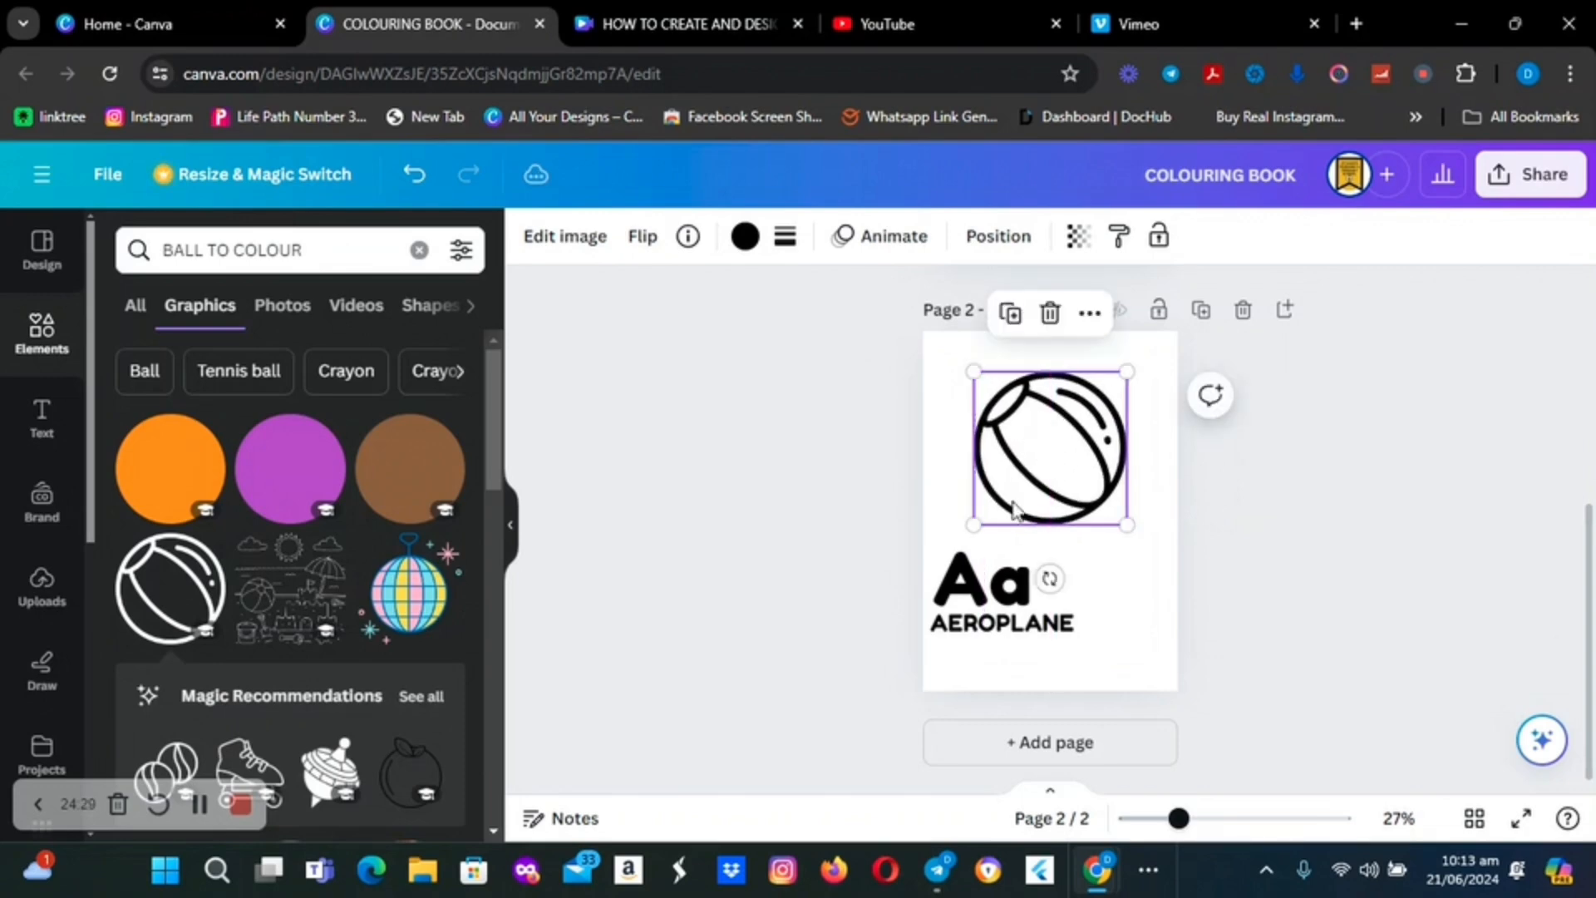
Replace the "Aa" letters on page 2 with "Bb"
click(1021, 596)
click(1023, 589)
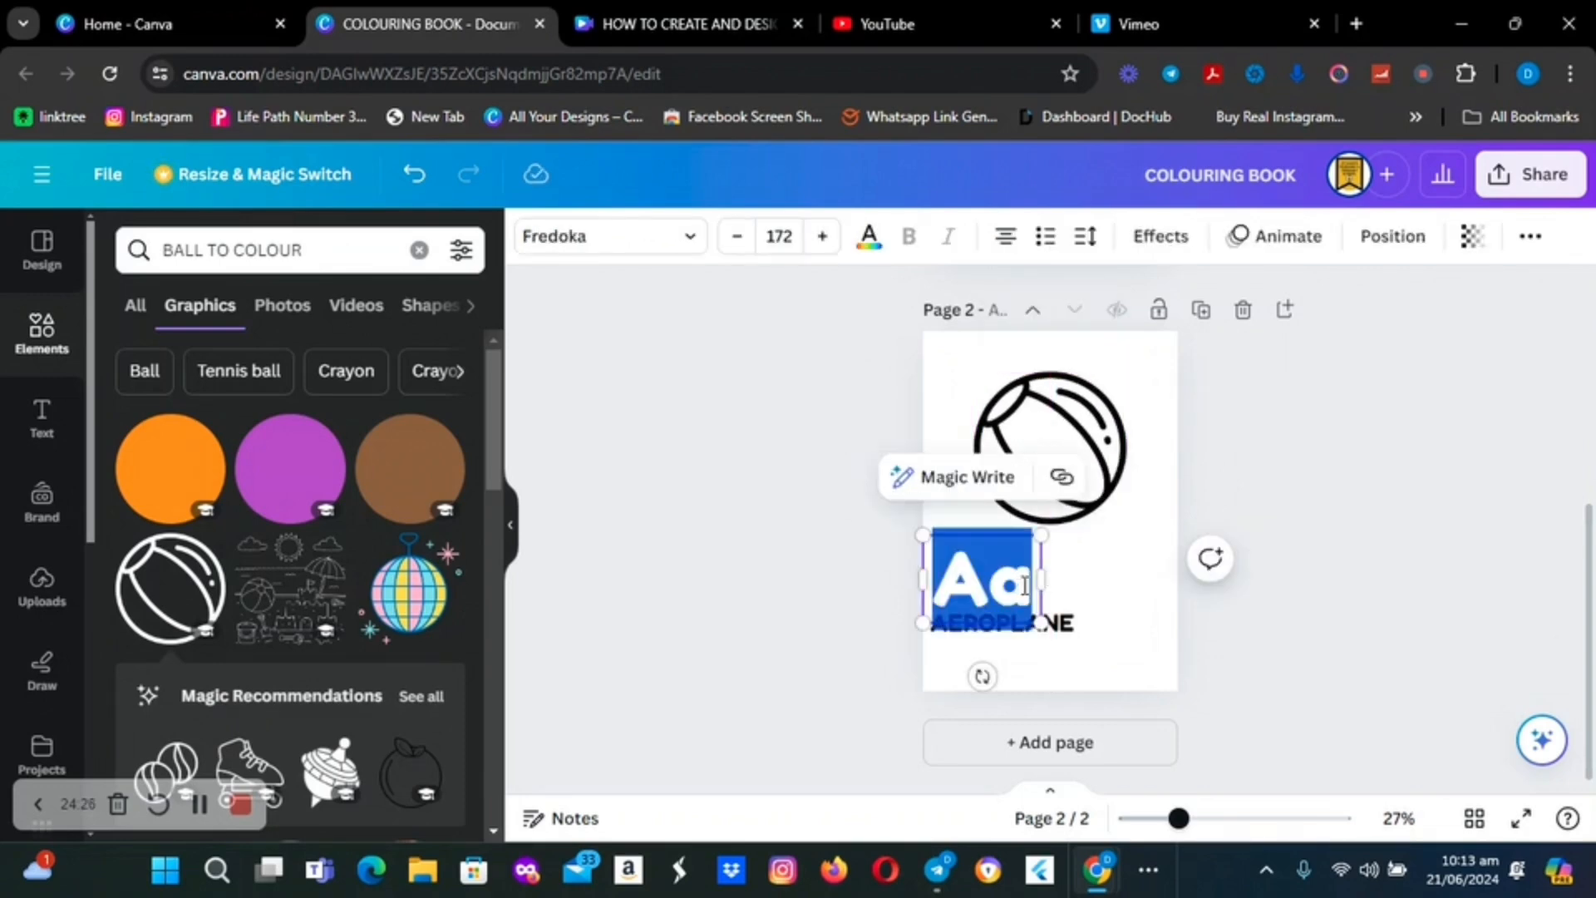
text(B)
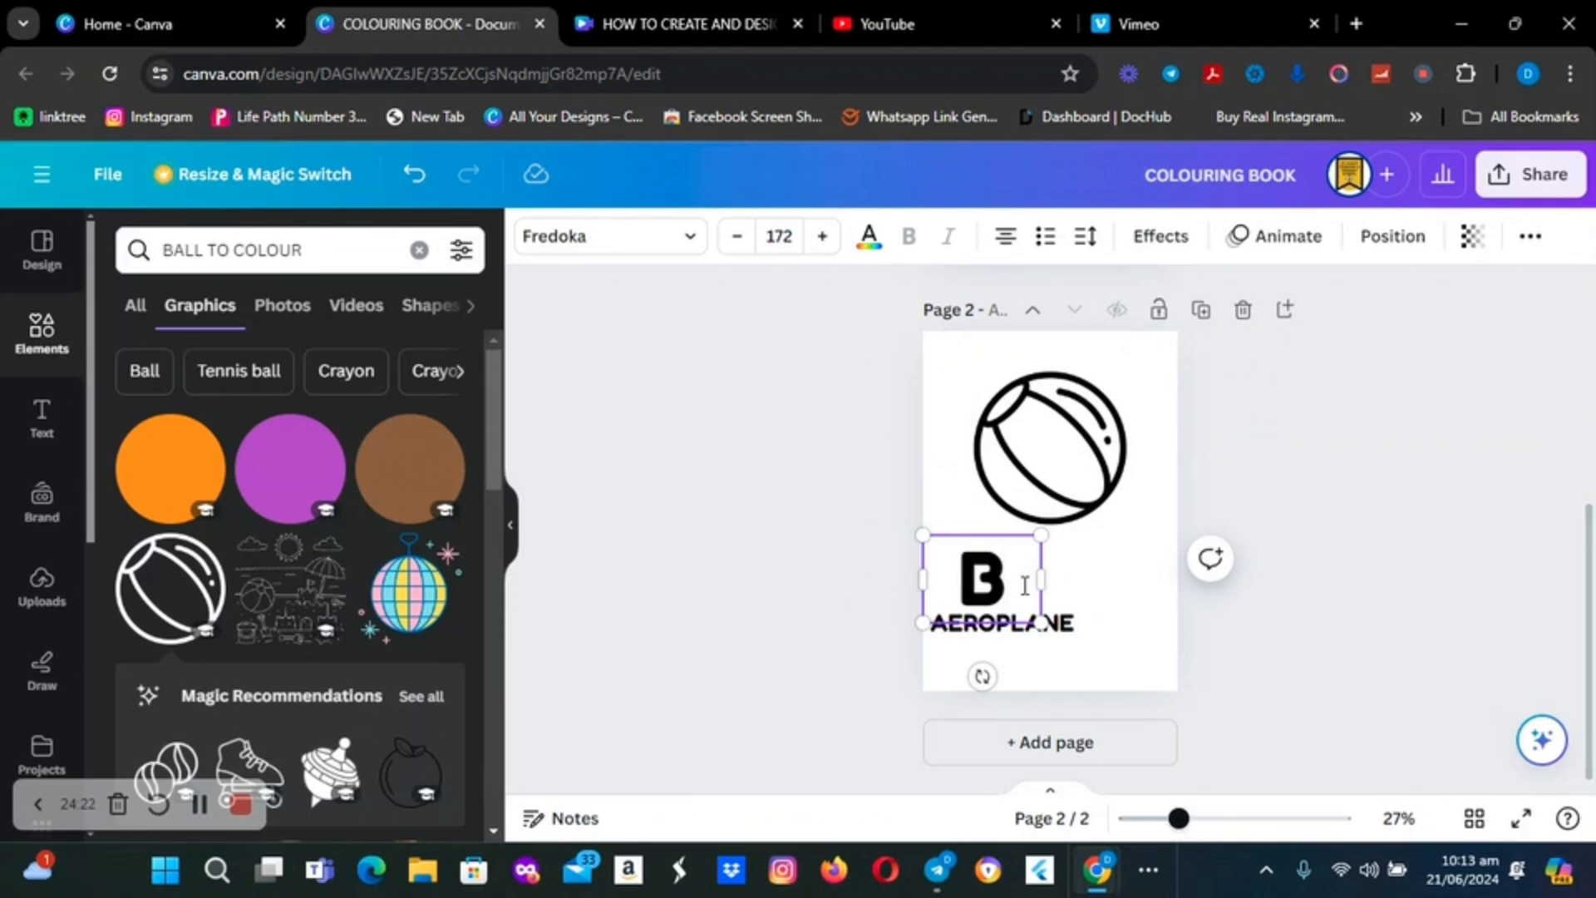
text(b)
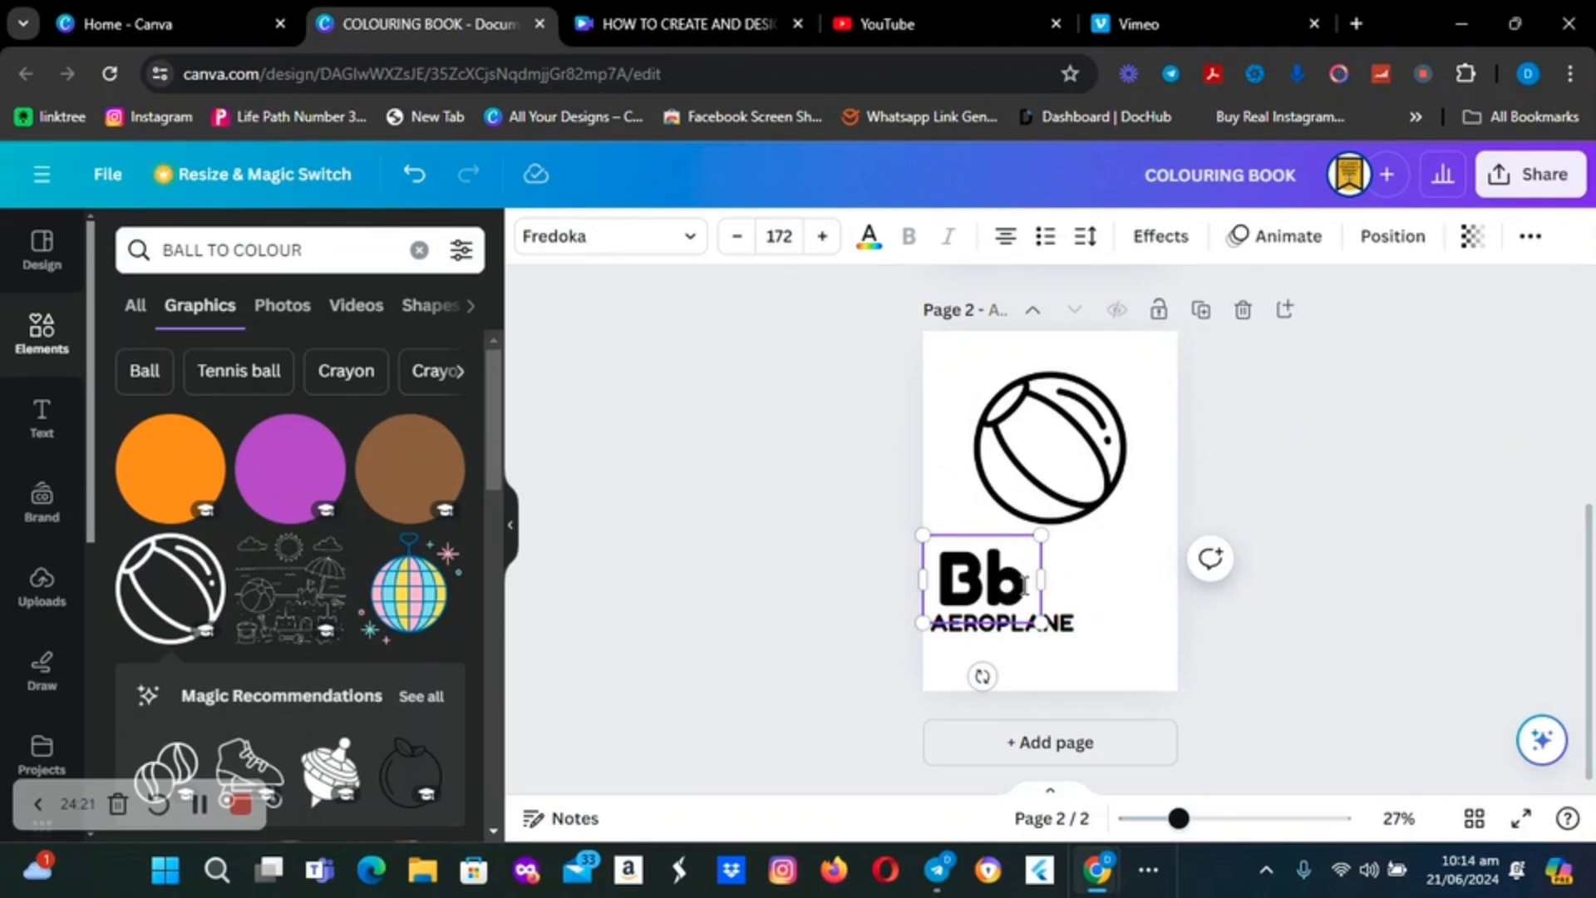
Replace the word "AEROPLANE" on page 2 with "BALL"
click(1070, 628)
double_click(1071, 626)
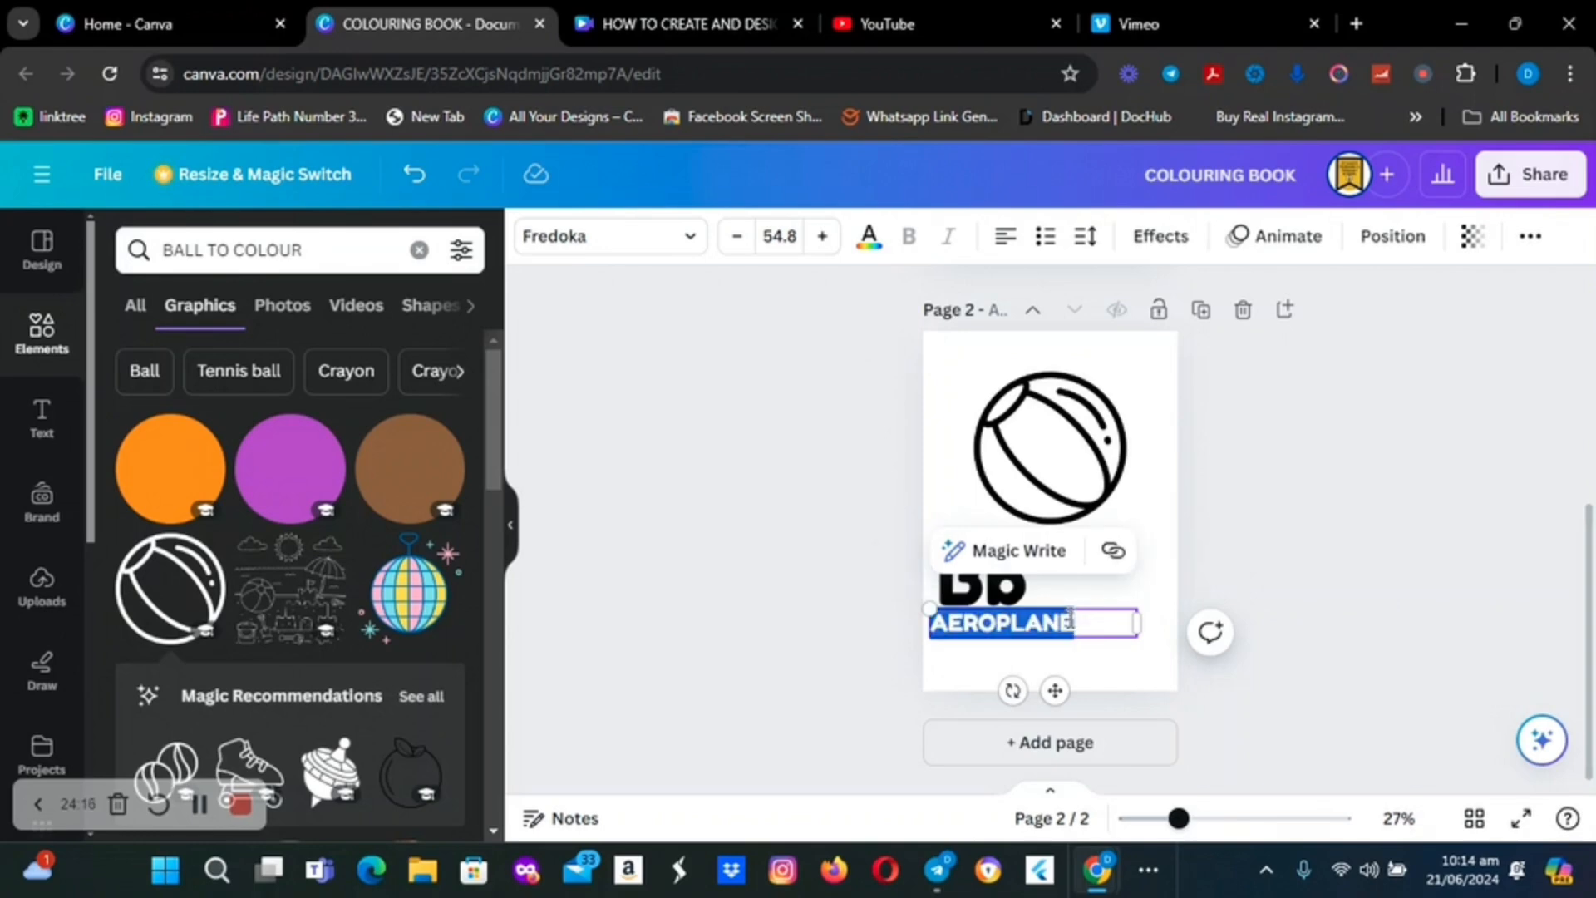
text(BALL)
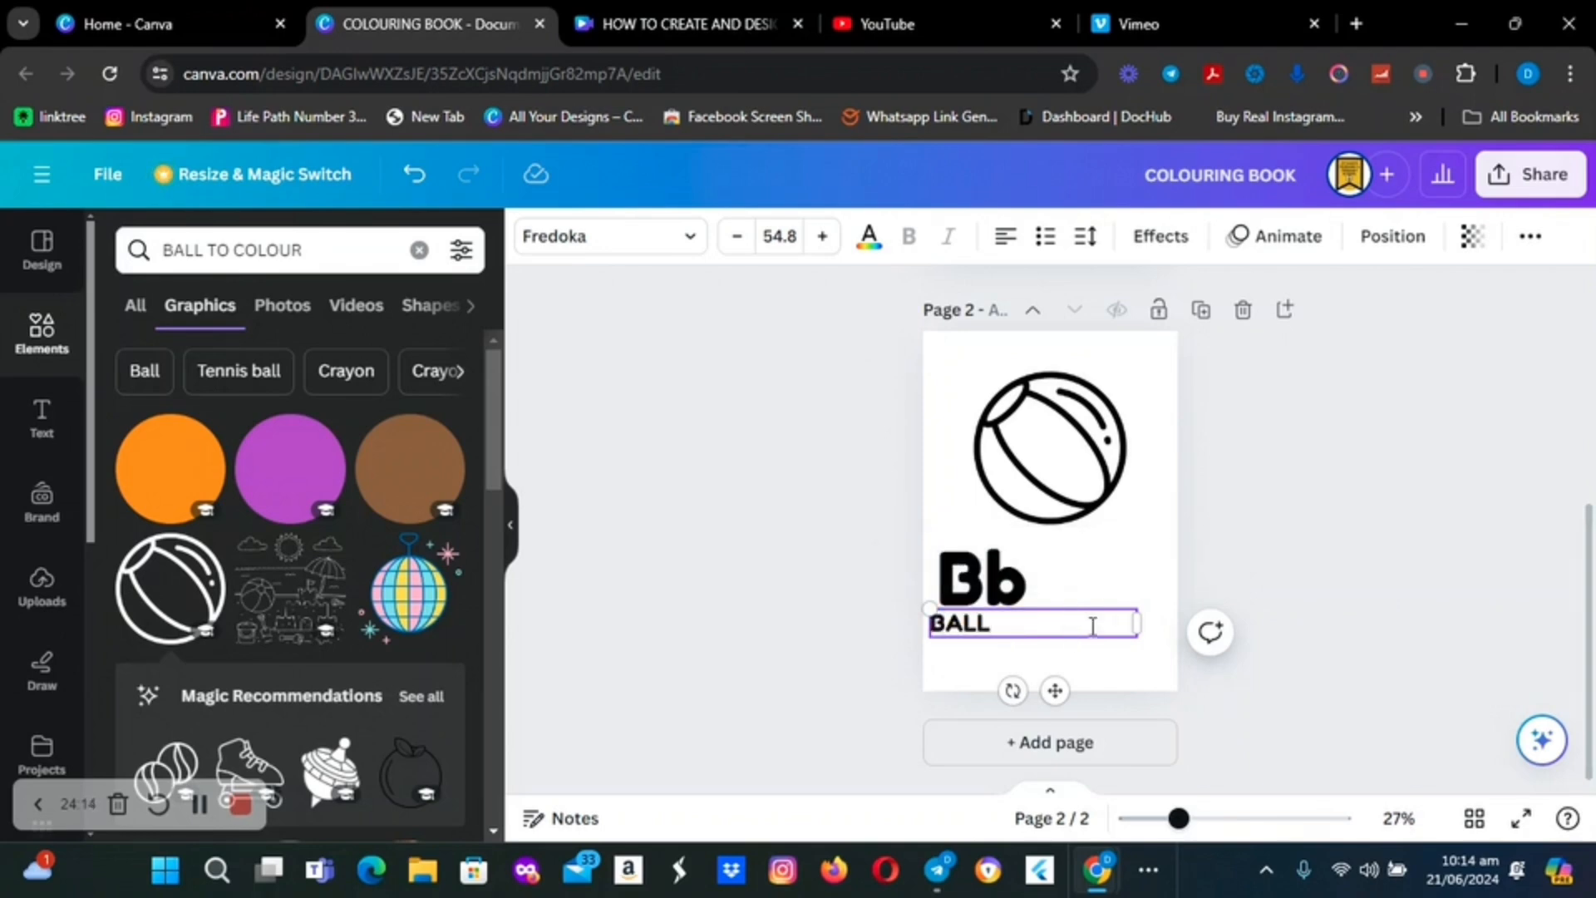
Shift the word "BALL" slightly right on page 2, then left-align the "Bb" letters and line them up directly above it
drag(1056, 691, 1074, 698)
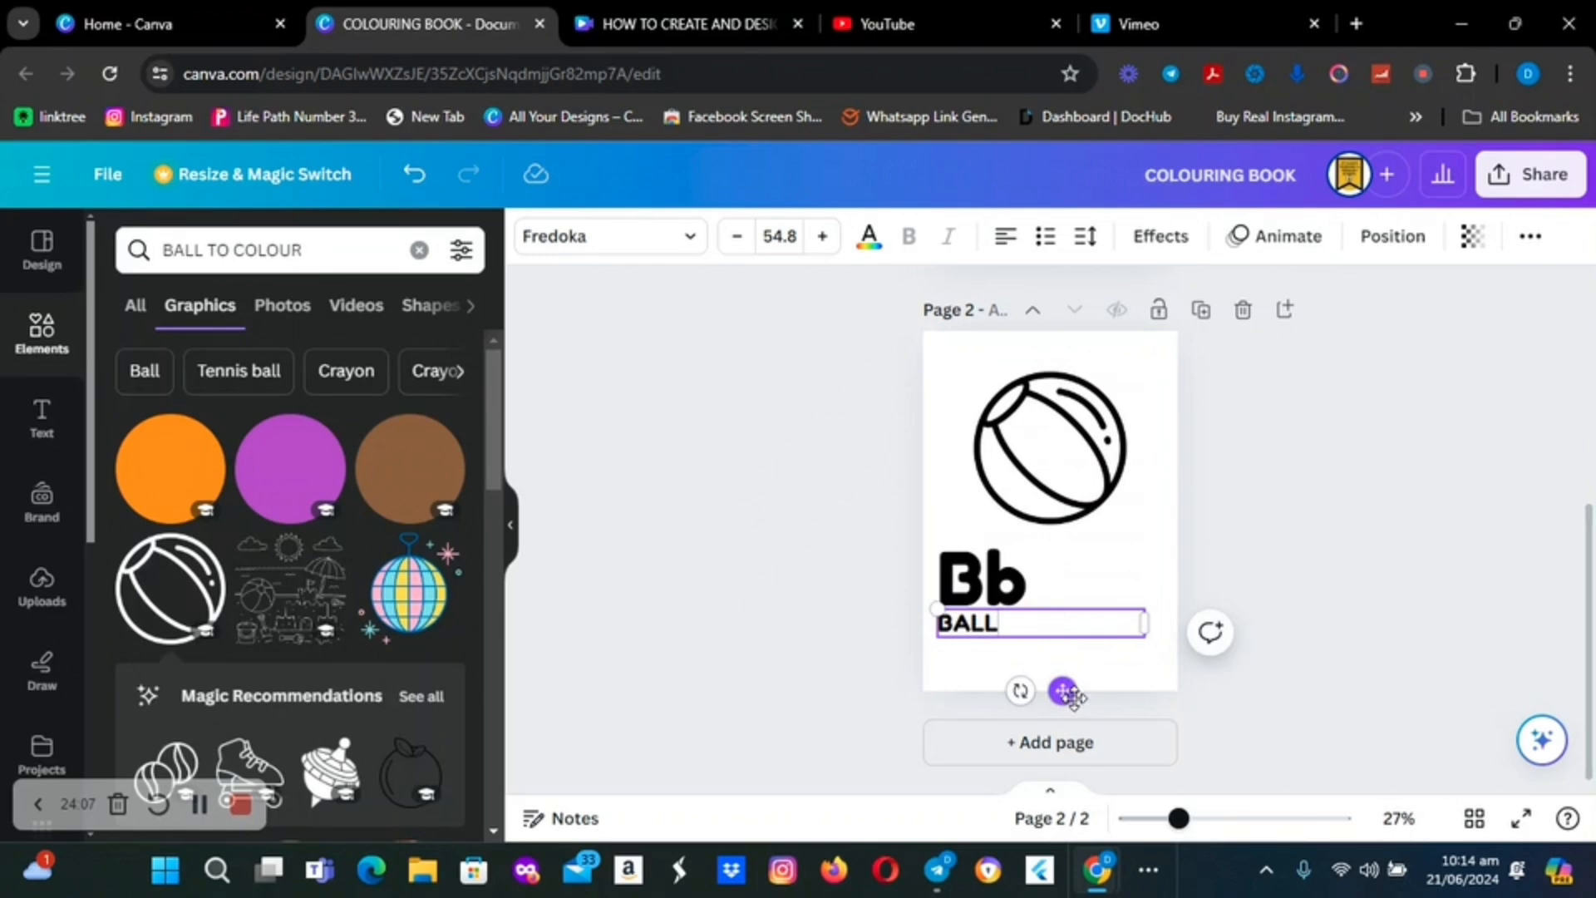
click(1329, 492)
click(961, 588)
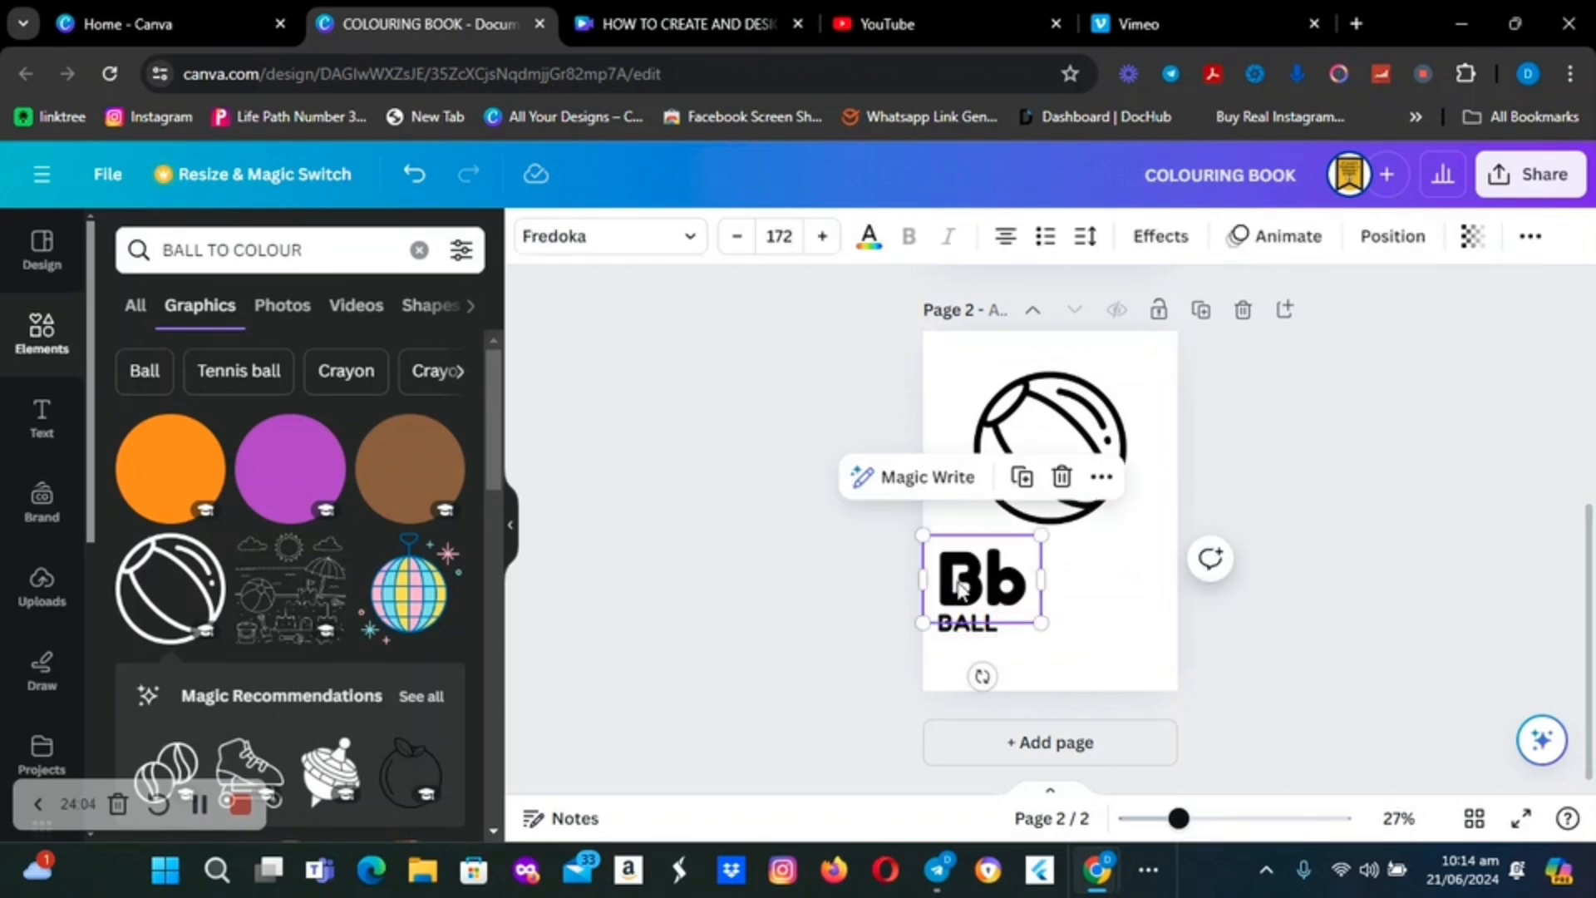
click(1006, 236)
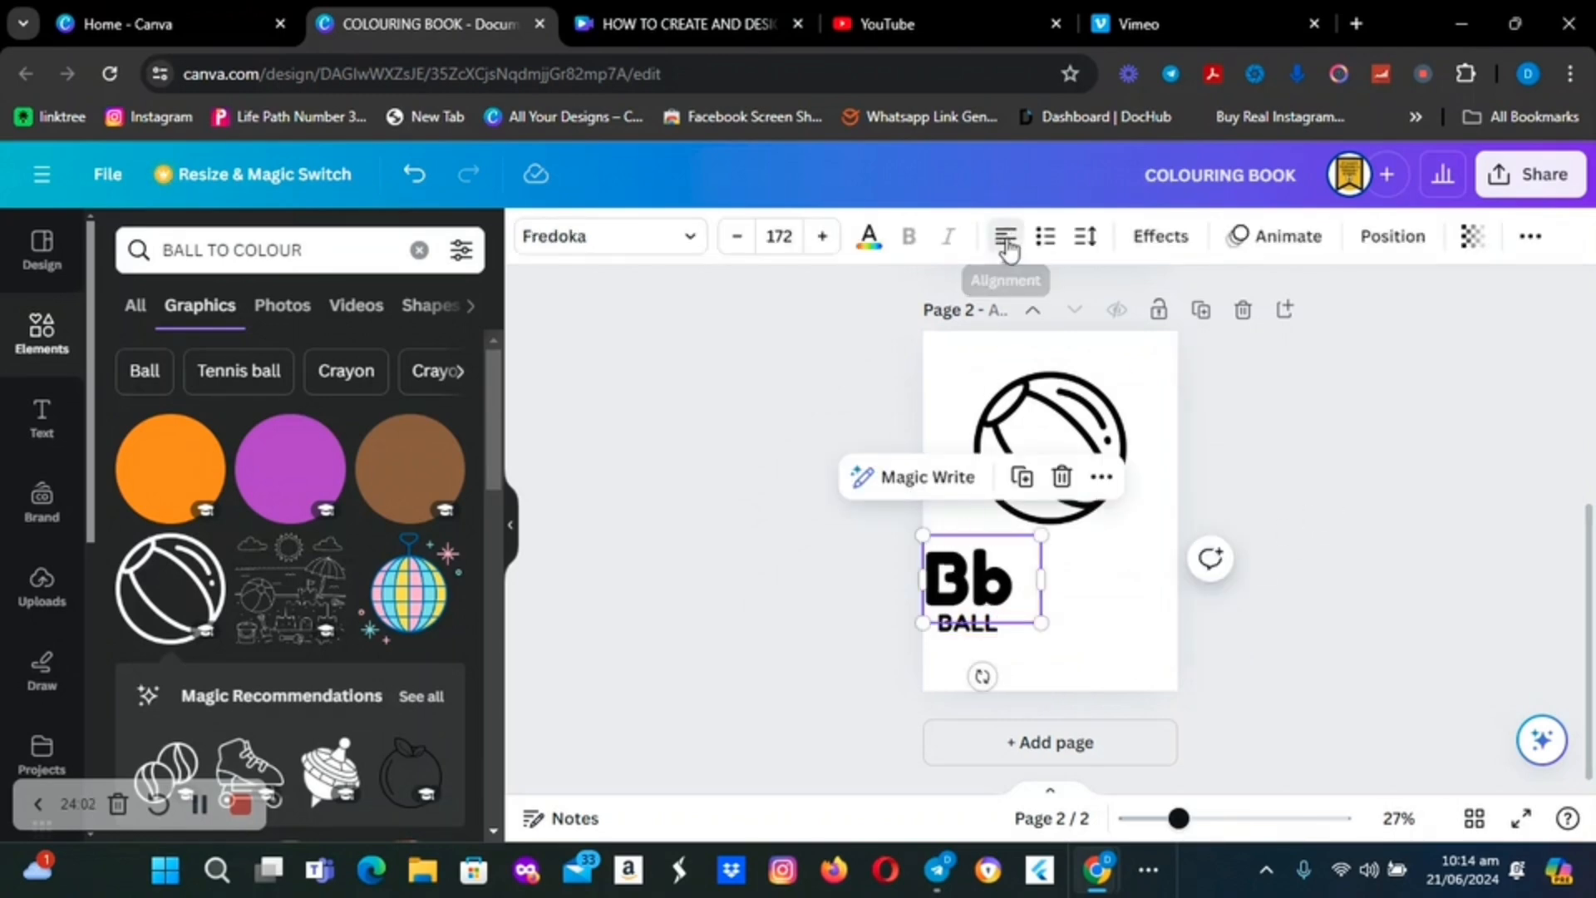
drag(1010, 600, 1023, 592)
click(1297, 544)
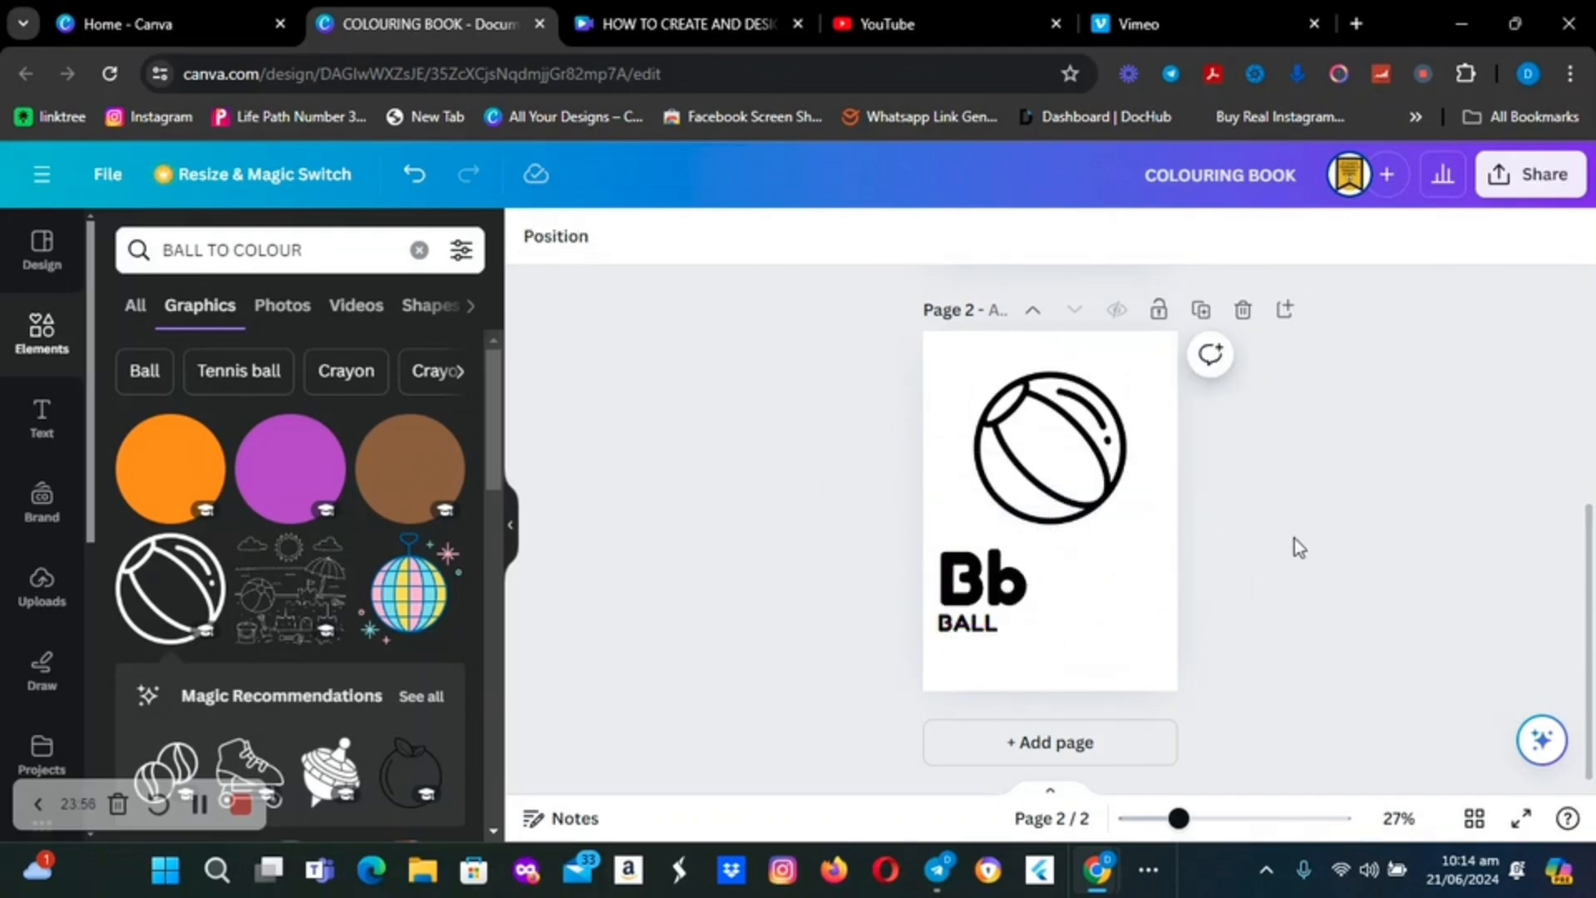
Compare page 2 with the "Aa" page and duplicate page 2 as the base for the next letter
scroll(1295, 538, up, 3)
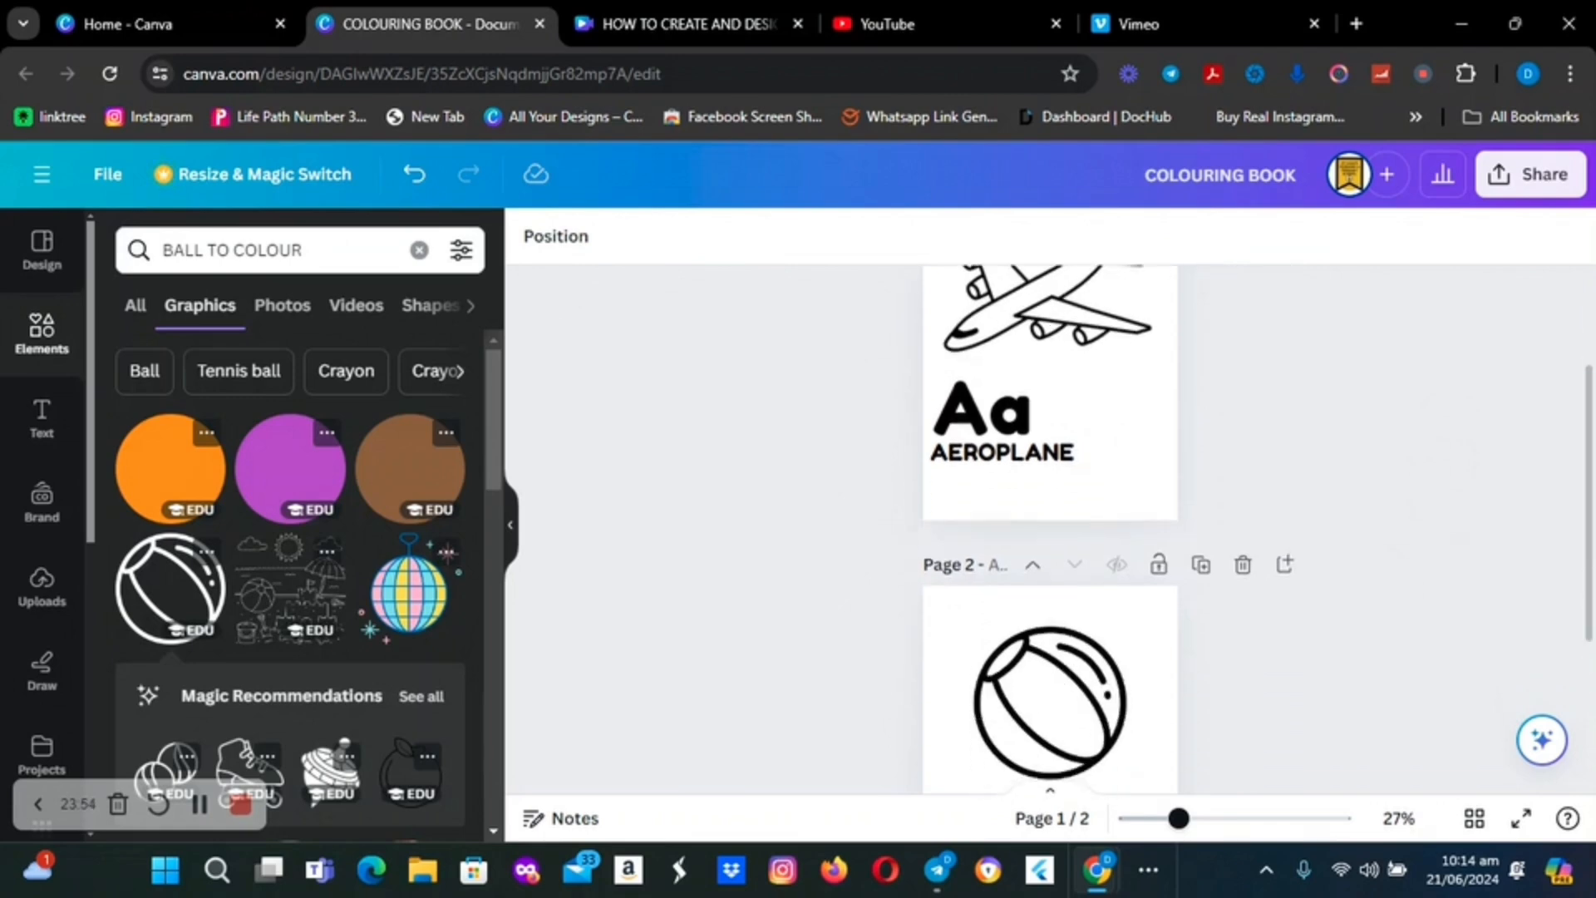
scroll(1050, 540, down, 3)
scroll(1050, 540, down, 1)
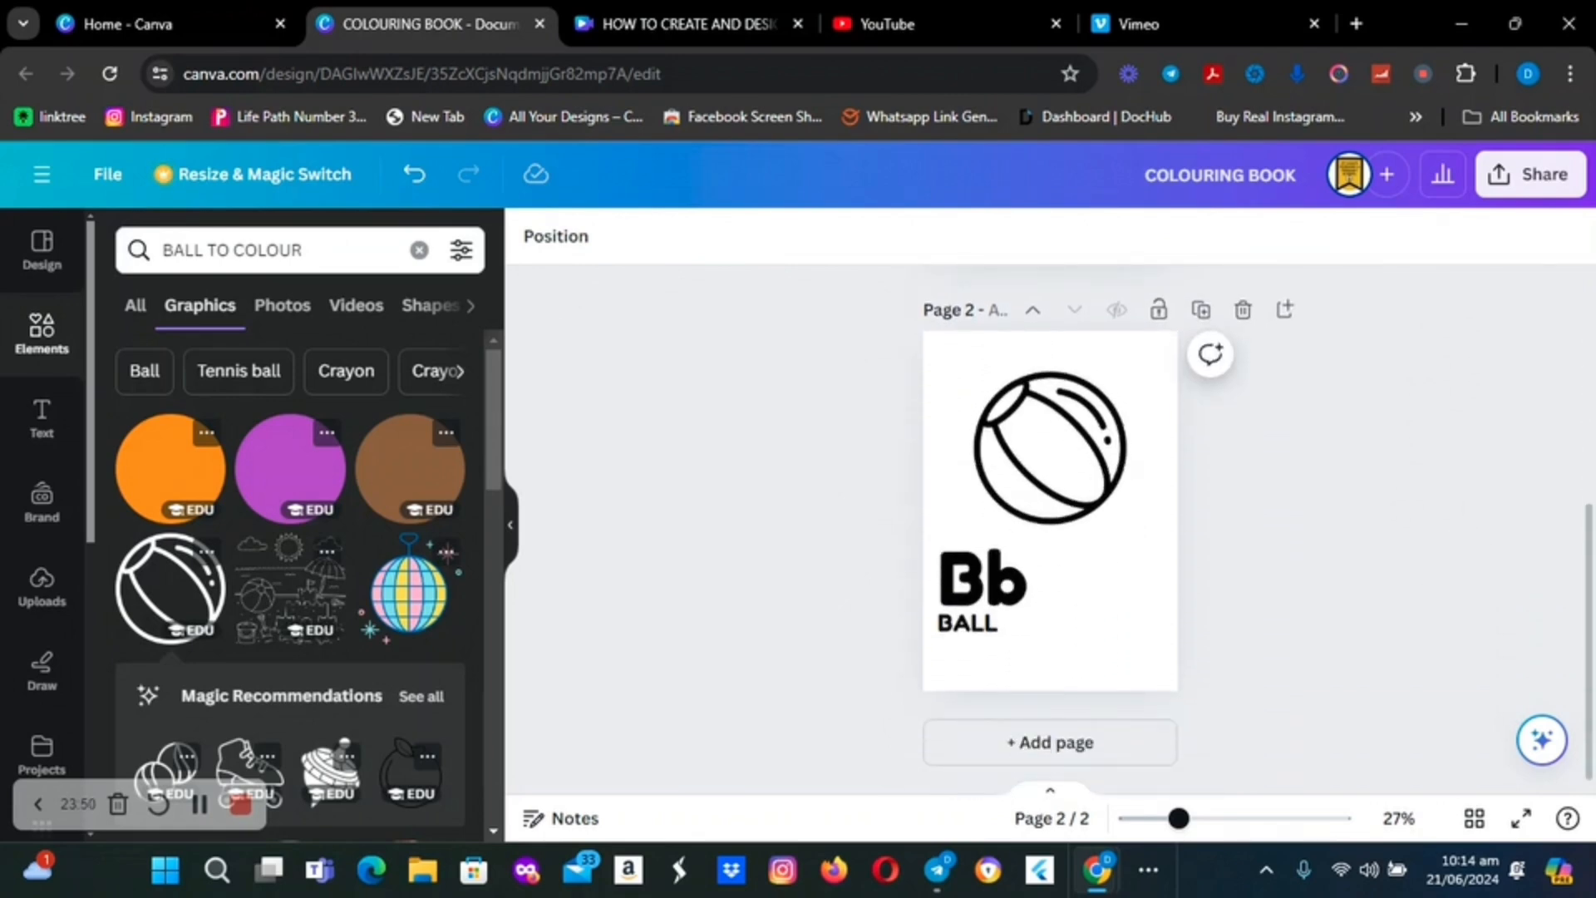
click(1200, 312)
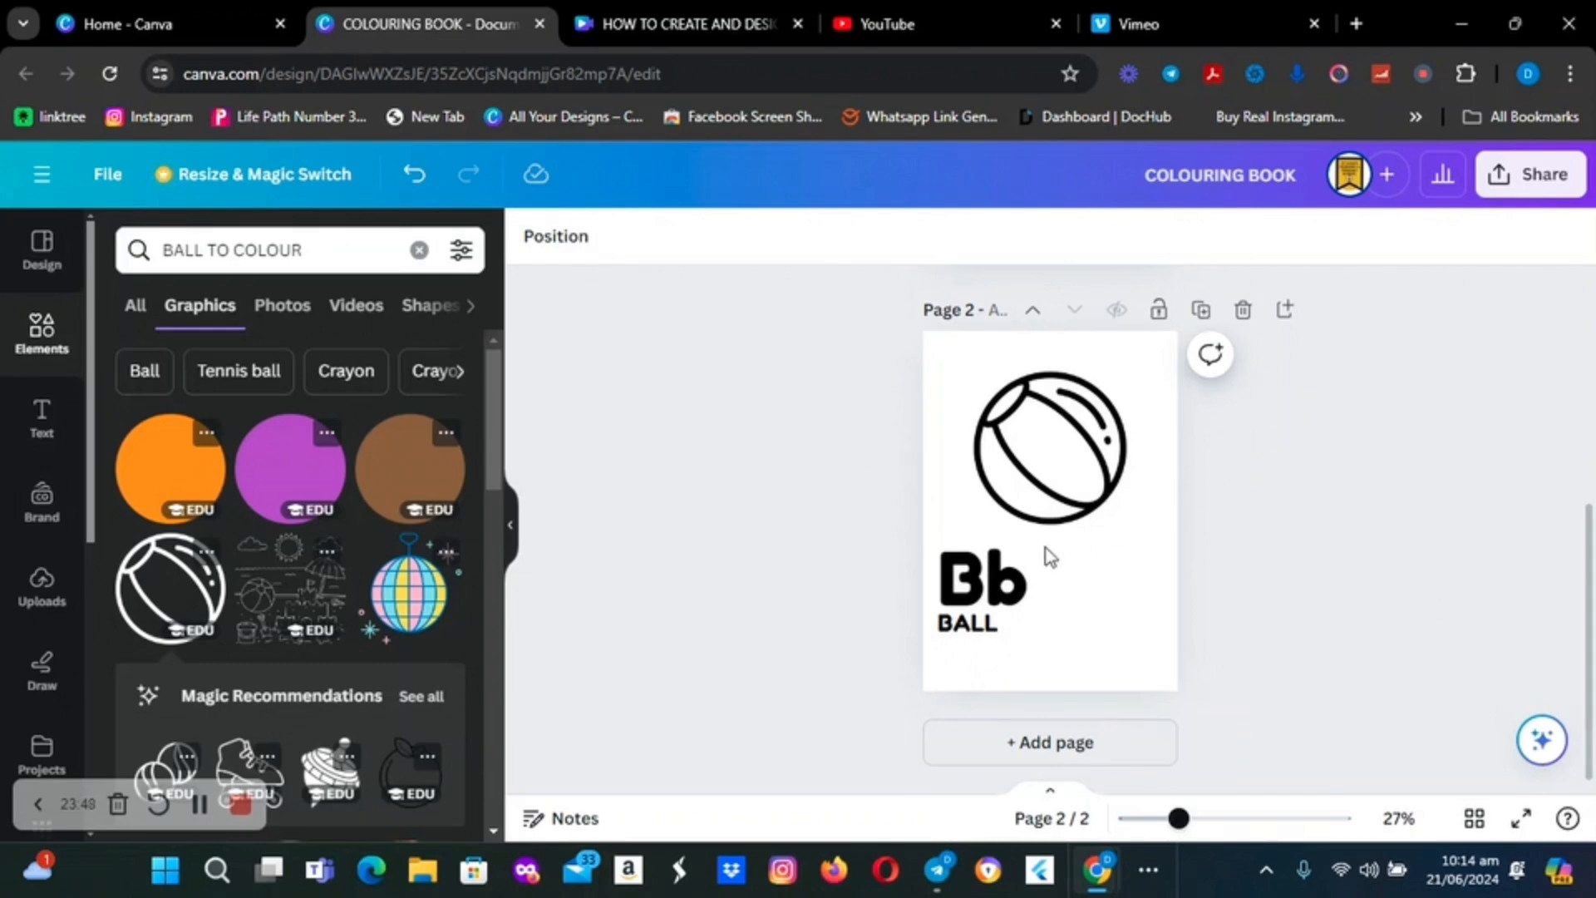
On page 3, replace the letters "Bb" with "Cc" and the word "BALL" with "CUP"
click(983, 592)
click(983, 591)
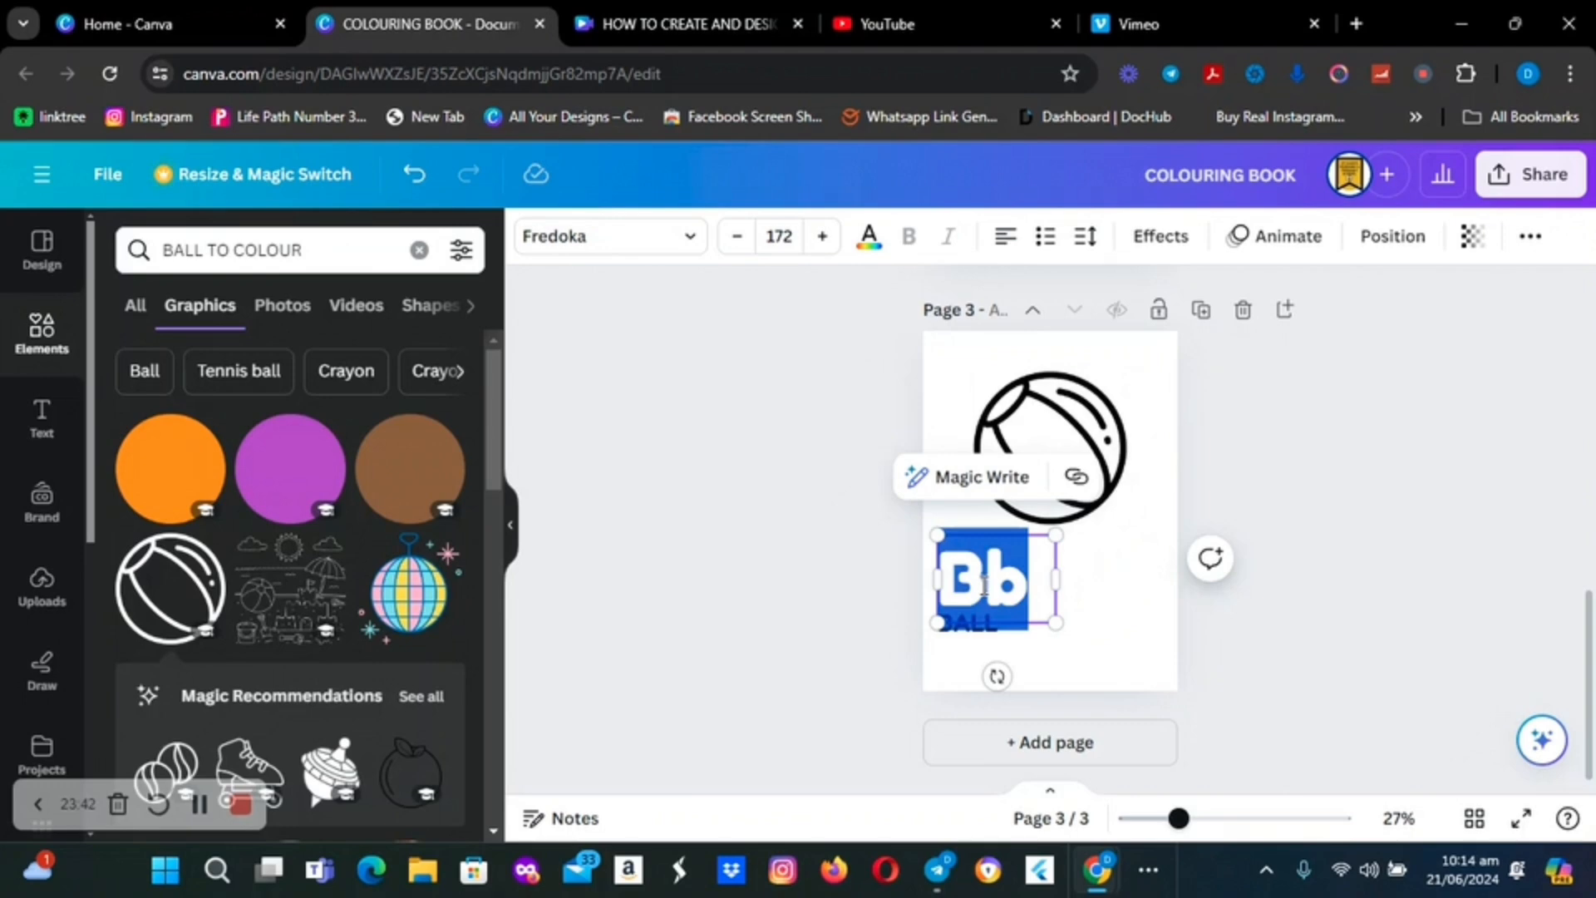
text(C)
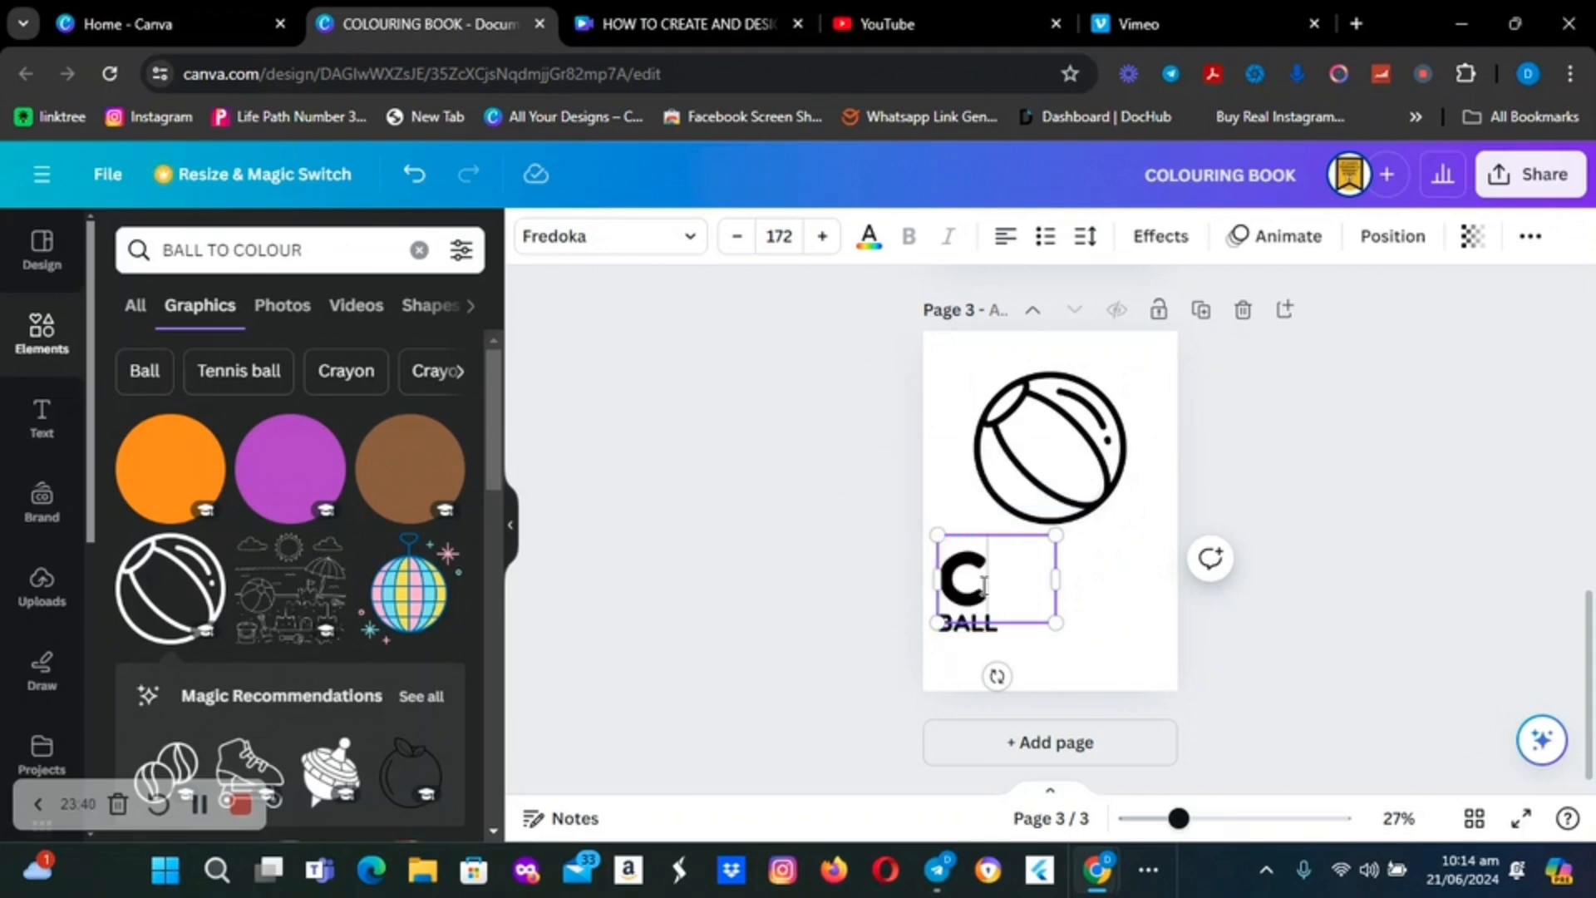
text(c)
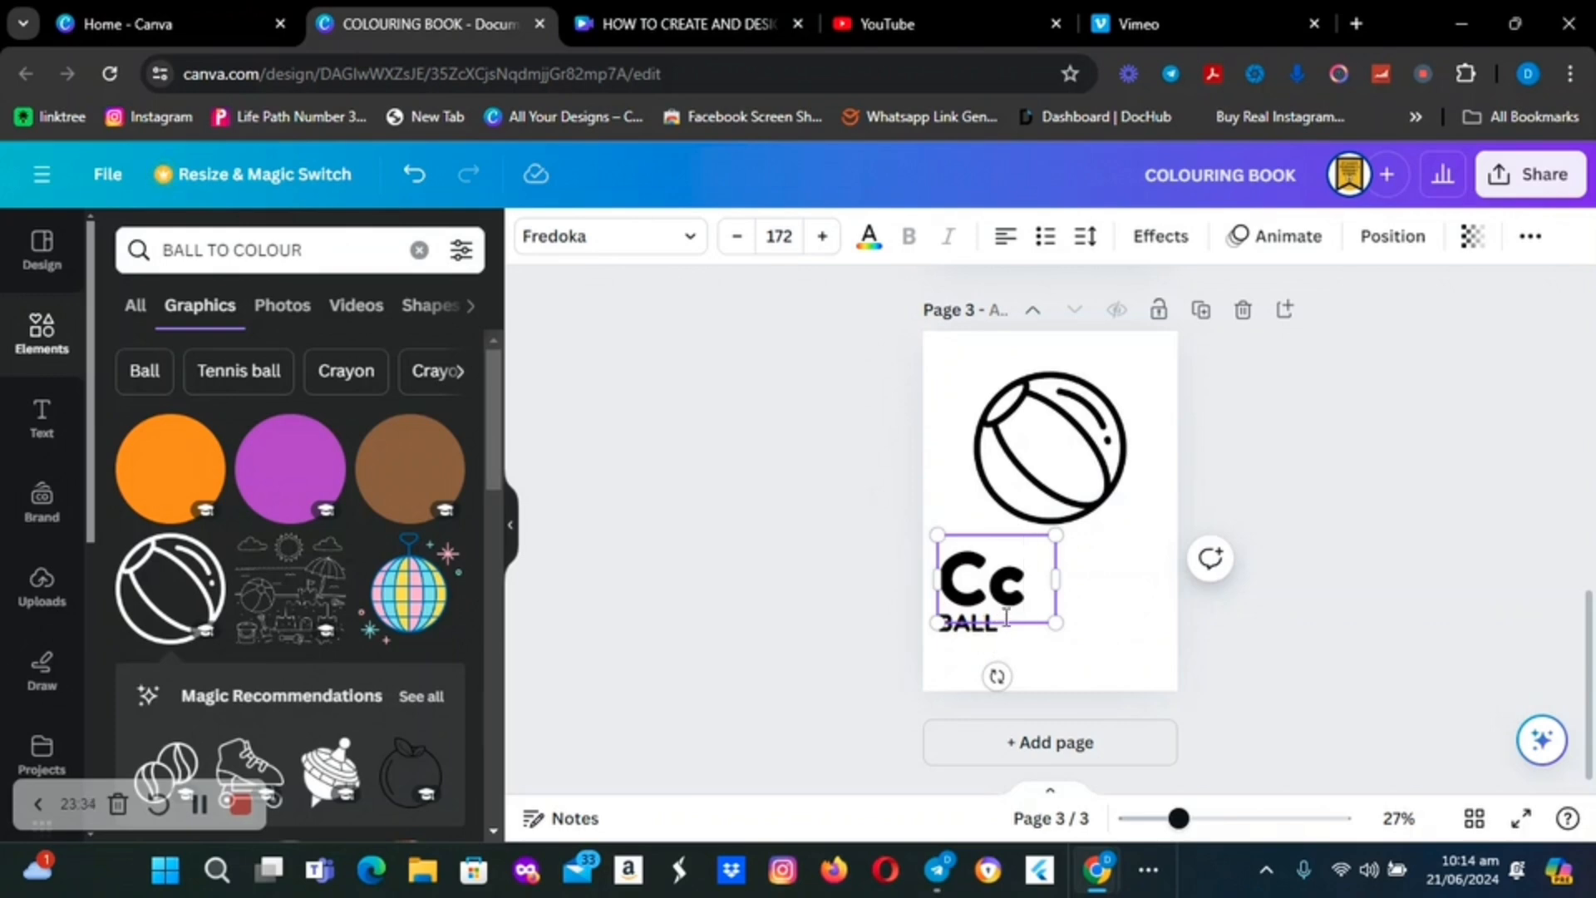
double_click(1099, 626)
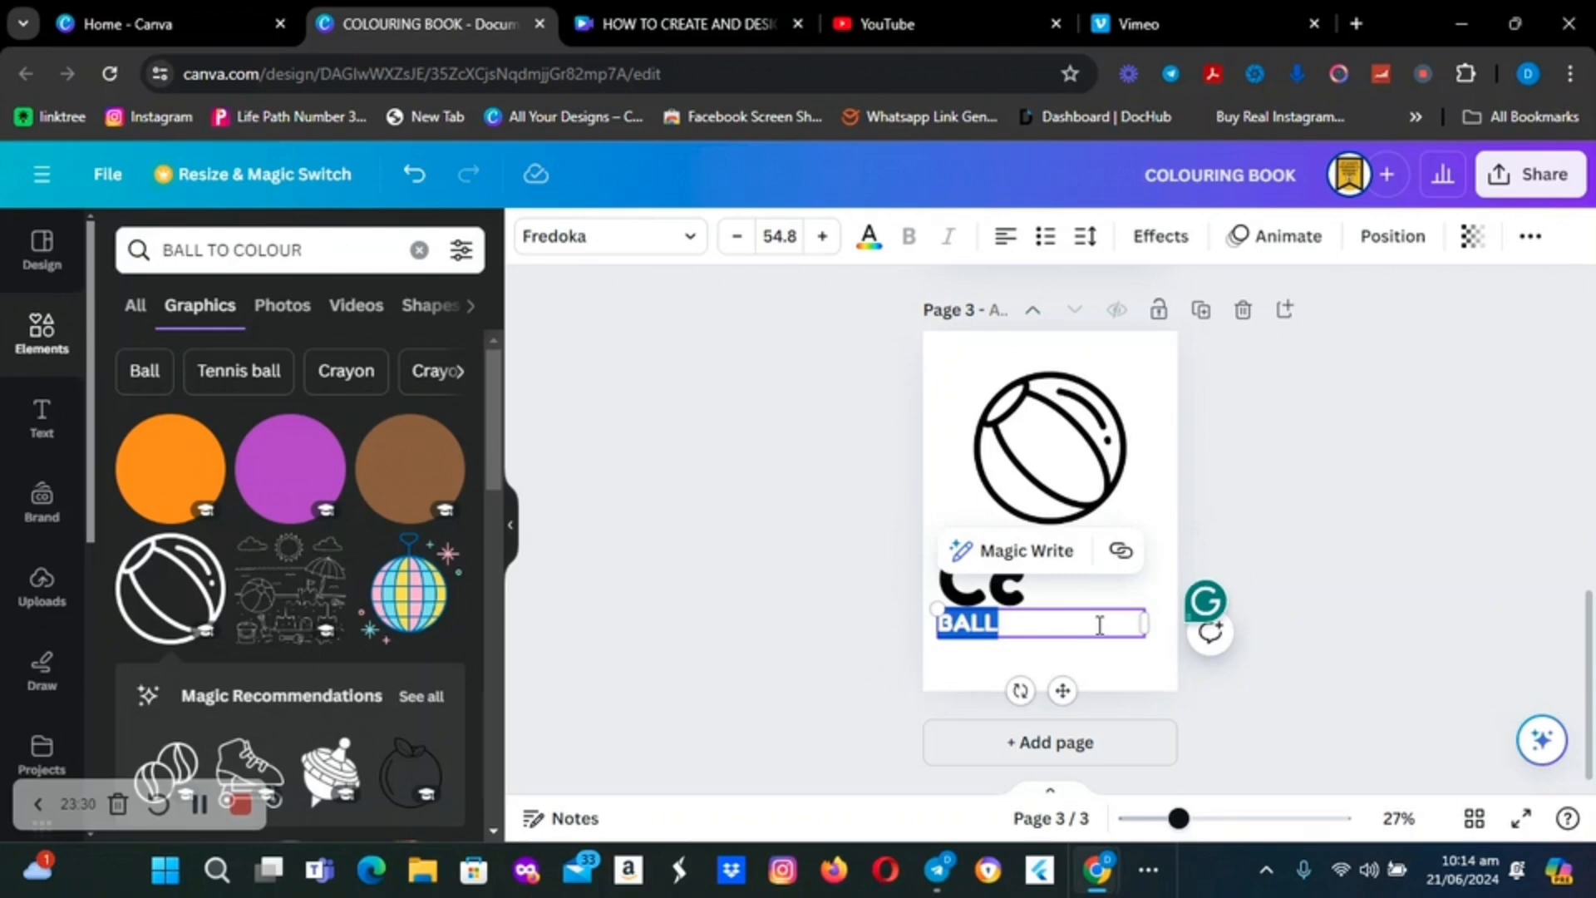
text(CUP)
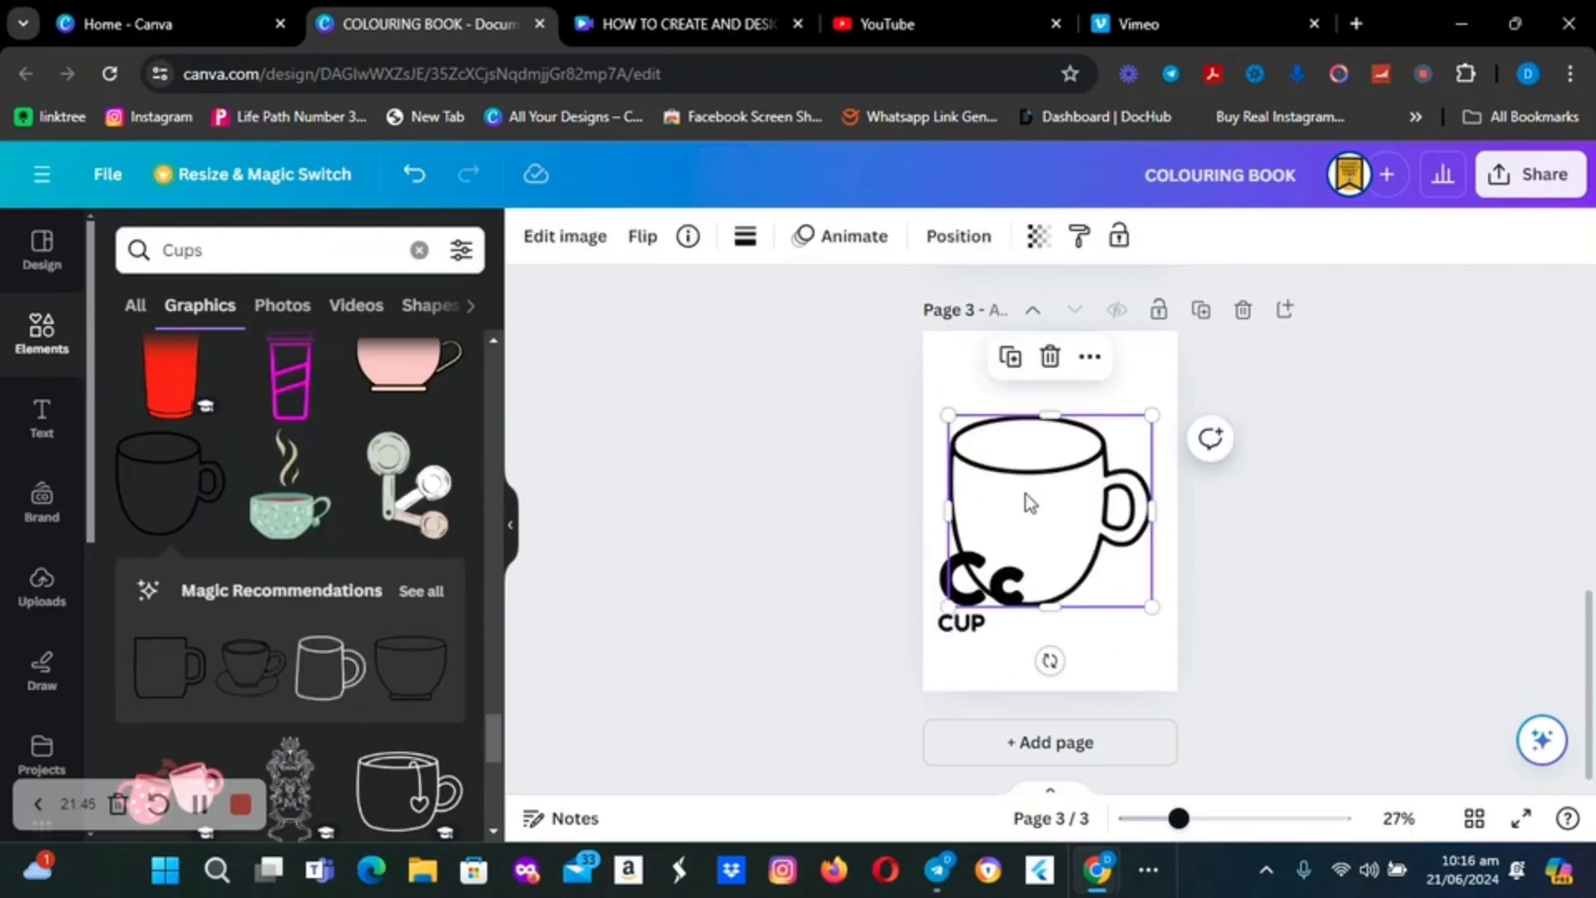
Move the outline cup graphic on page 3 above the "Cc" letters and shrink it slightly to clear the text
drag(1031, 503, 1039, 442)
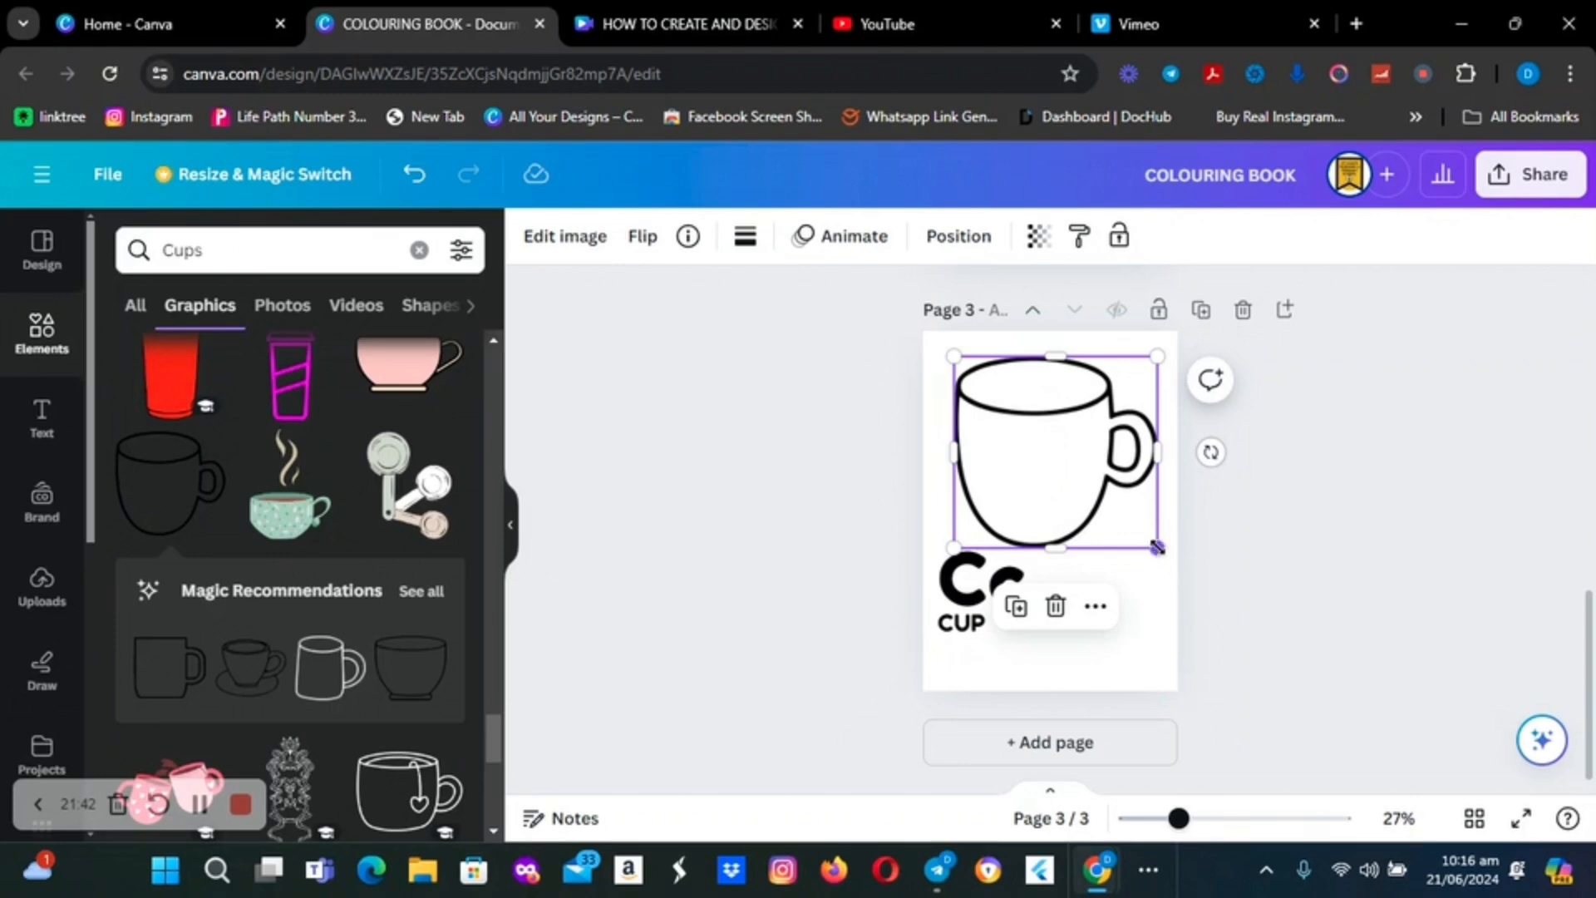
drag(1155, 545, 1132, 523)
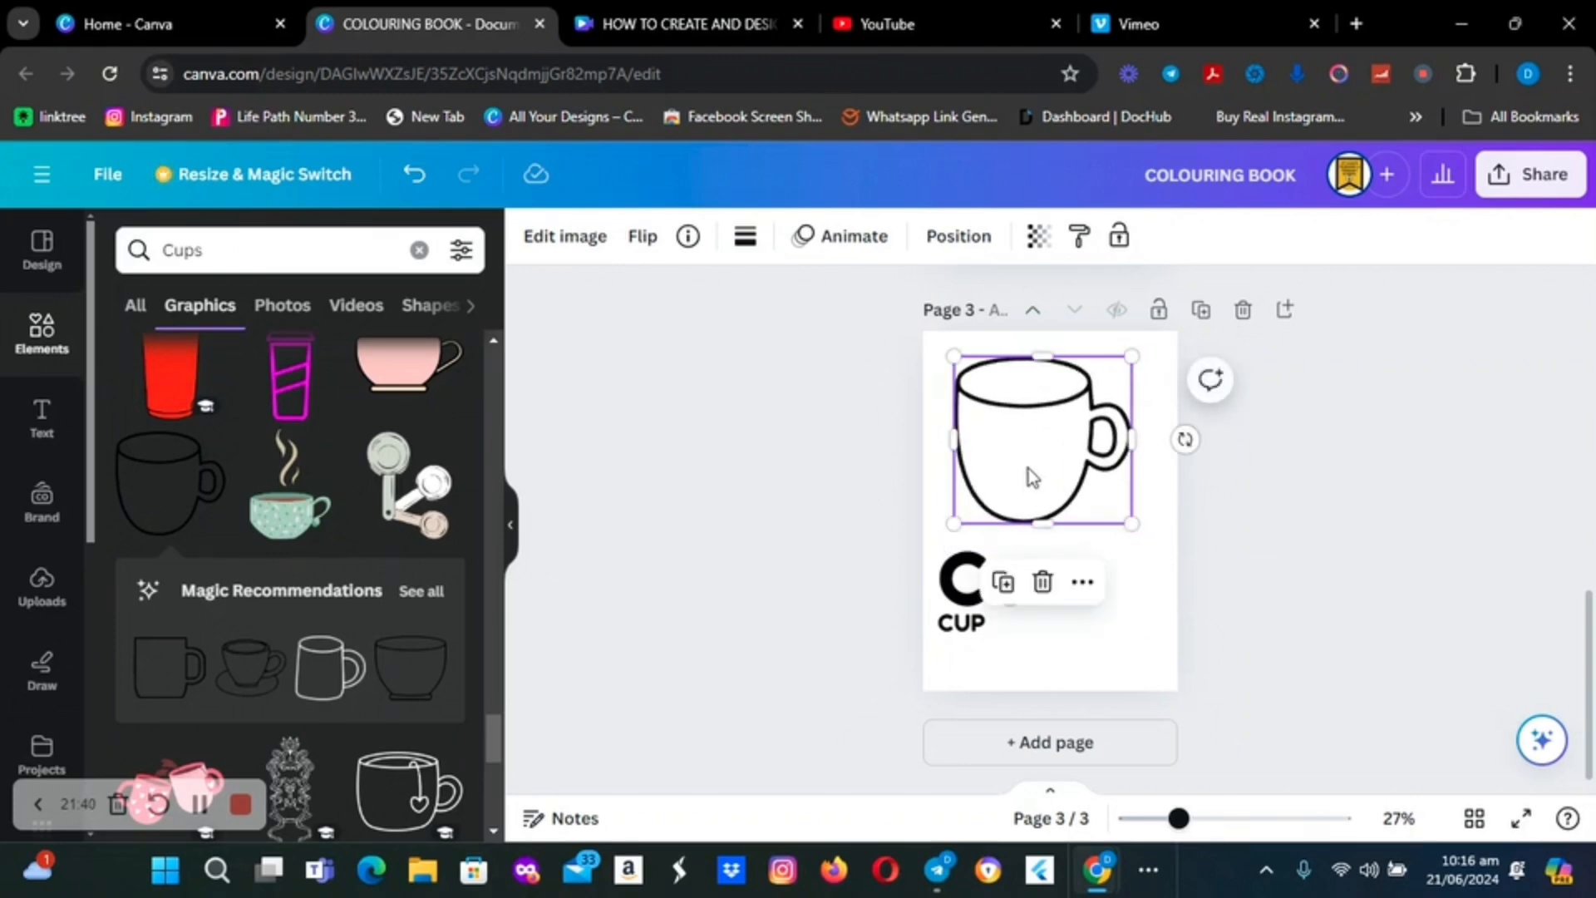
drag(1029, 469, 1030, 478)
click(1345, 562)
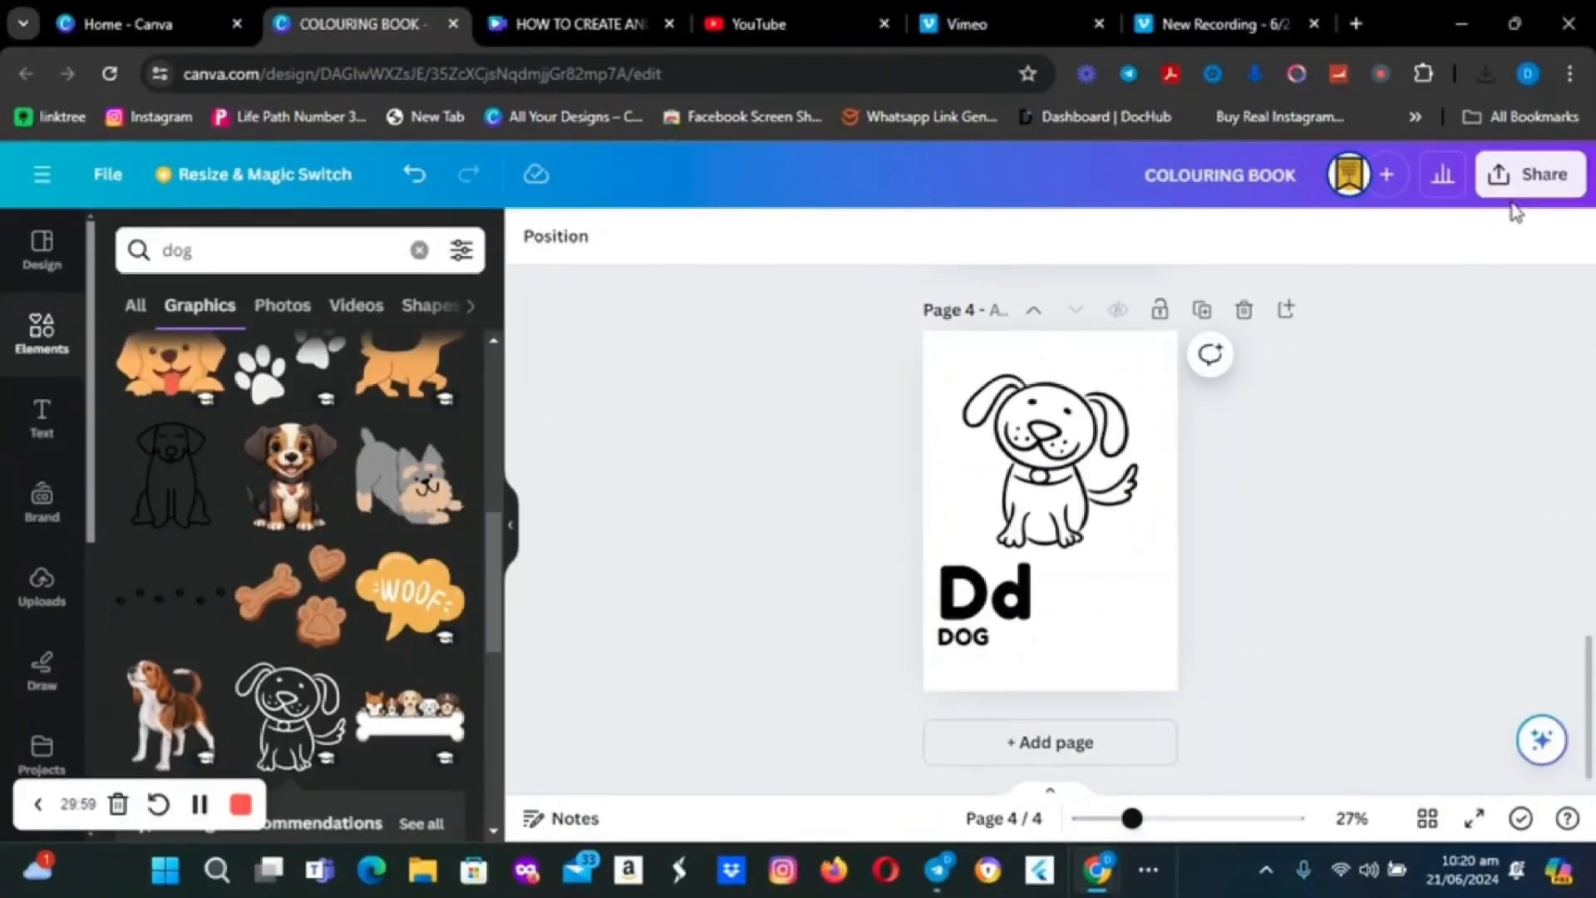
Download all four pages of the colouring book as a PDF Standard file
click(1531, 181)
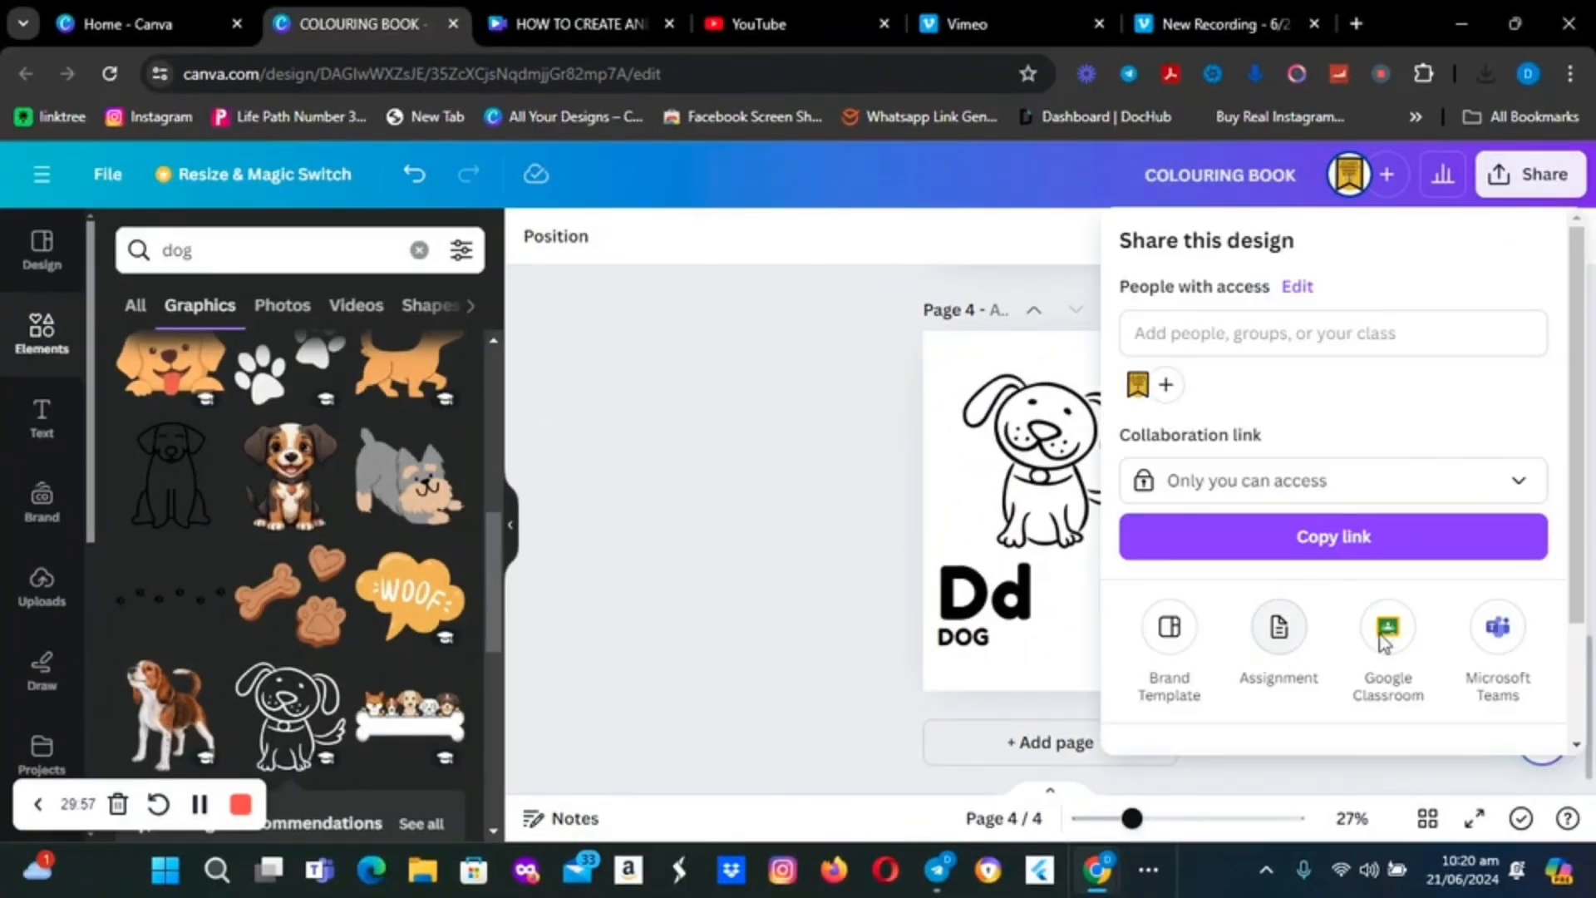
click(1576, 744)
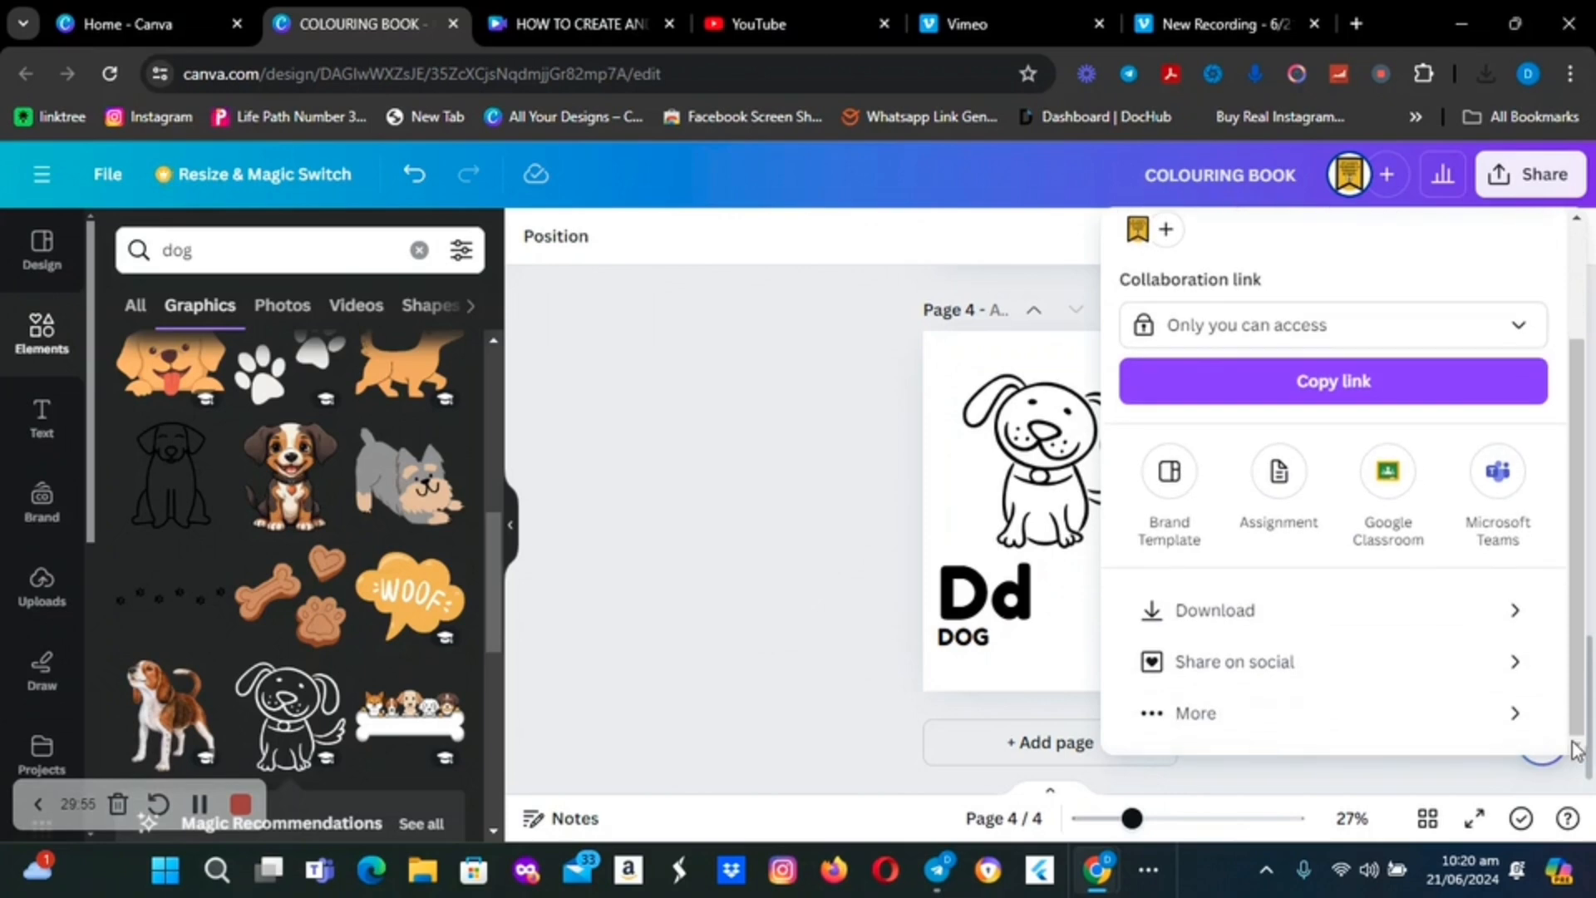
click(1520, 618)
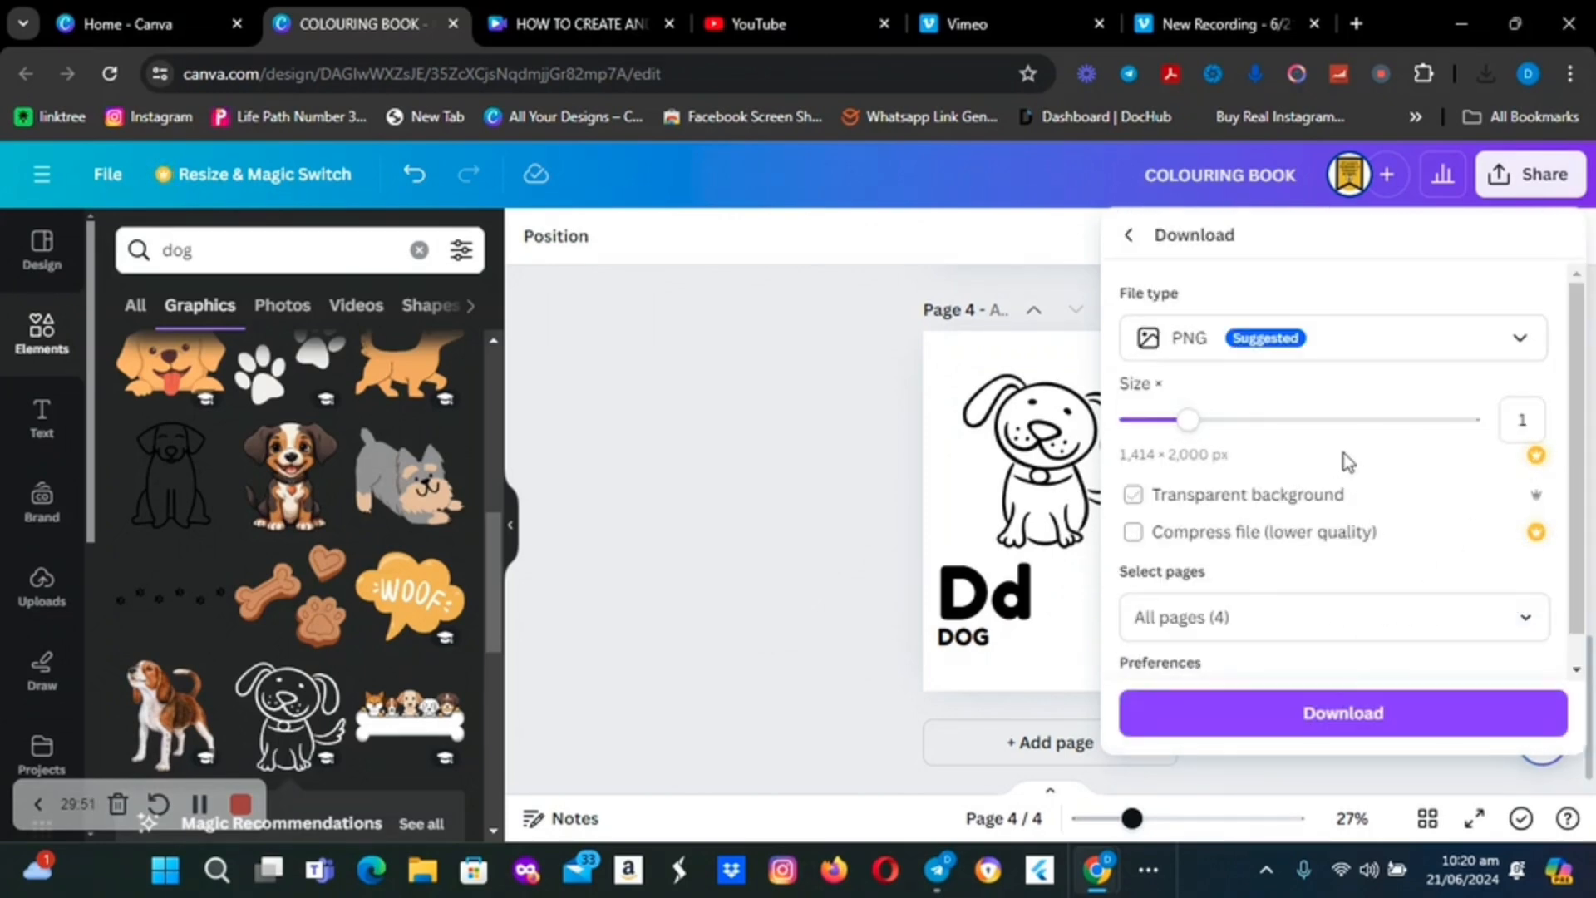
click(1516, 339)
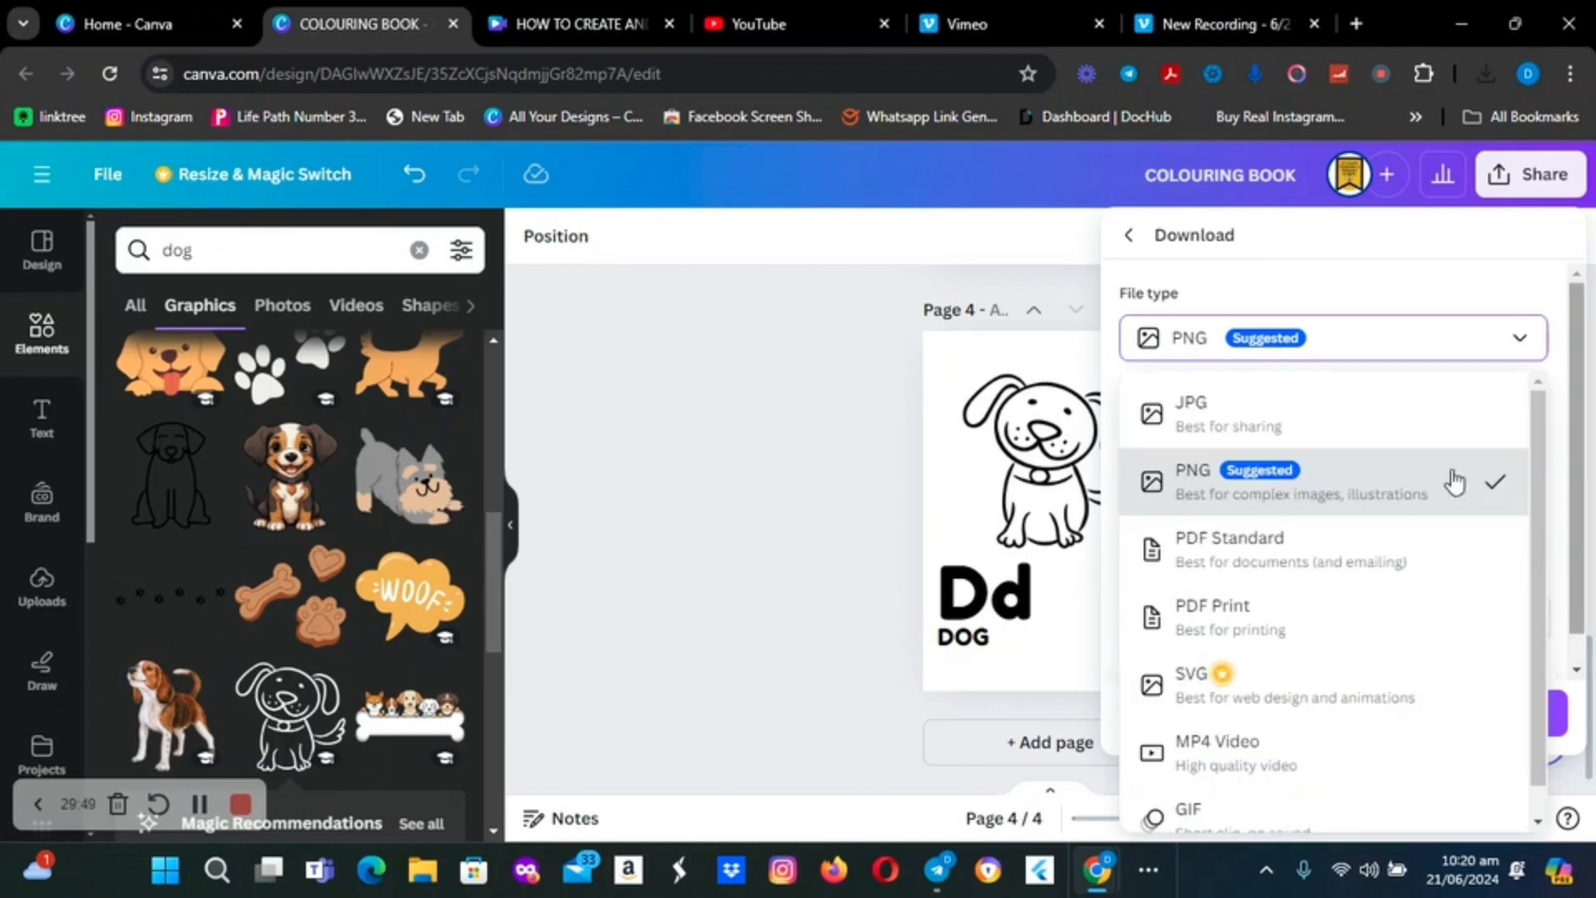
click(1312, 555)
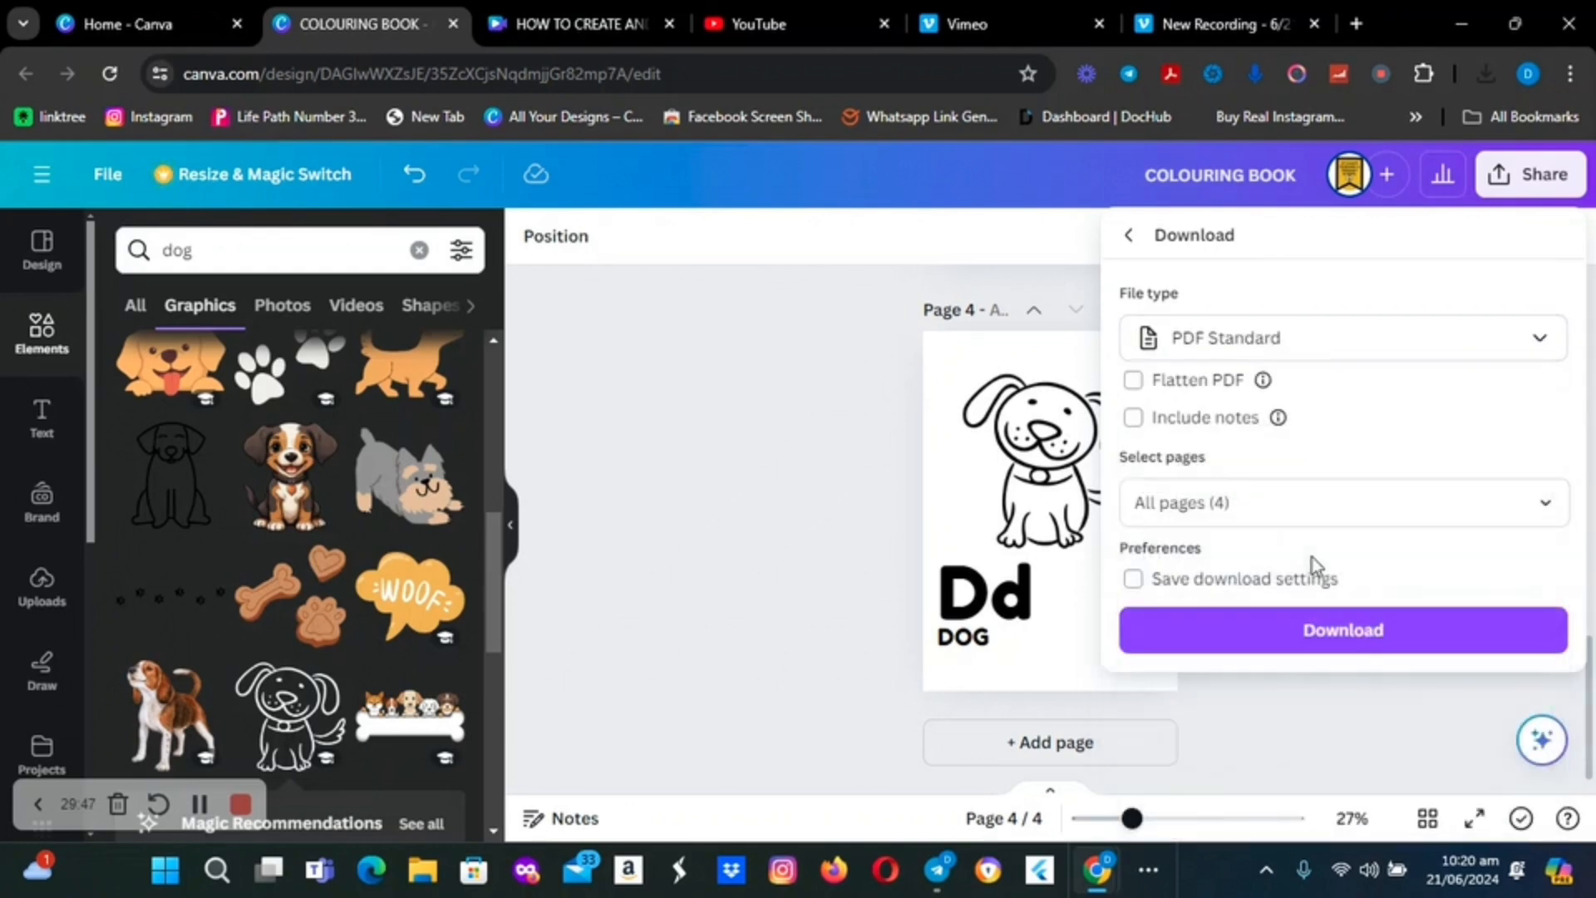
click(1337, 641)
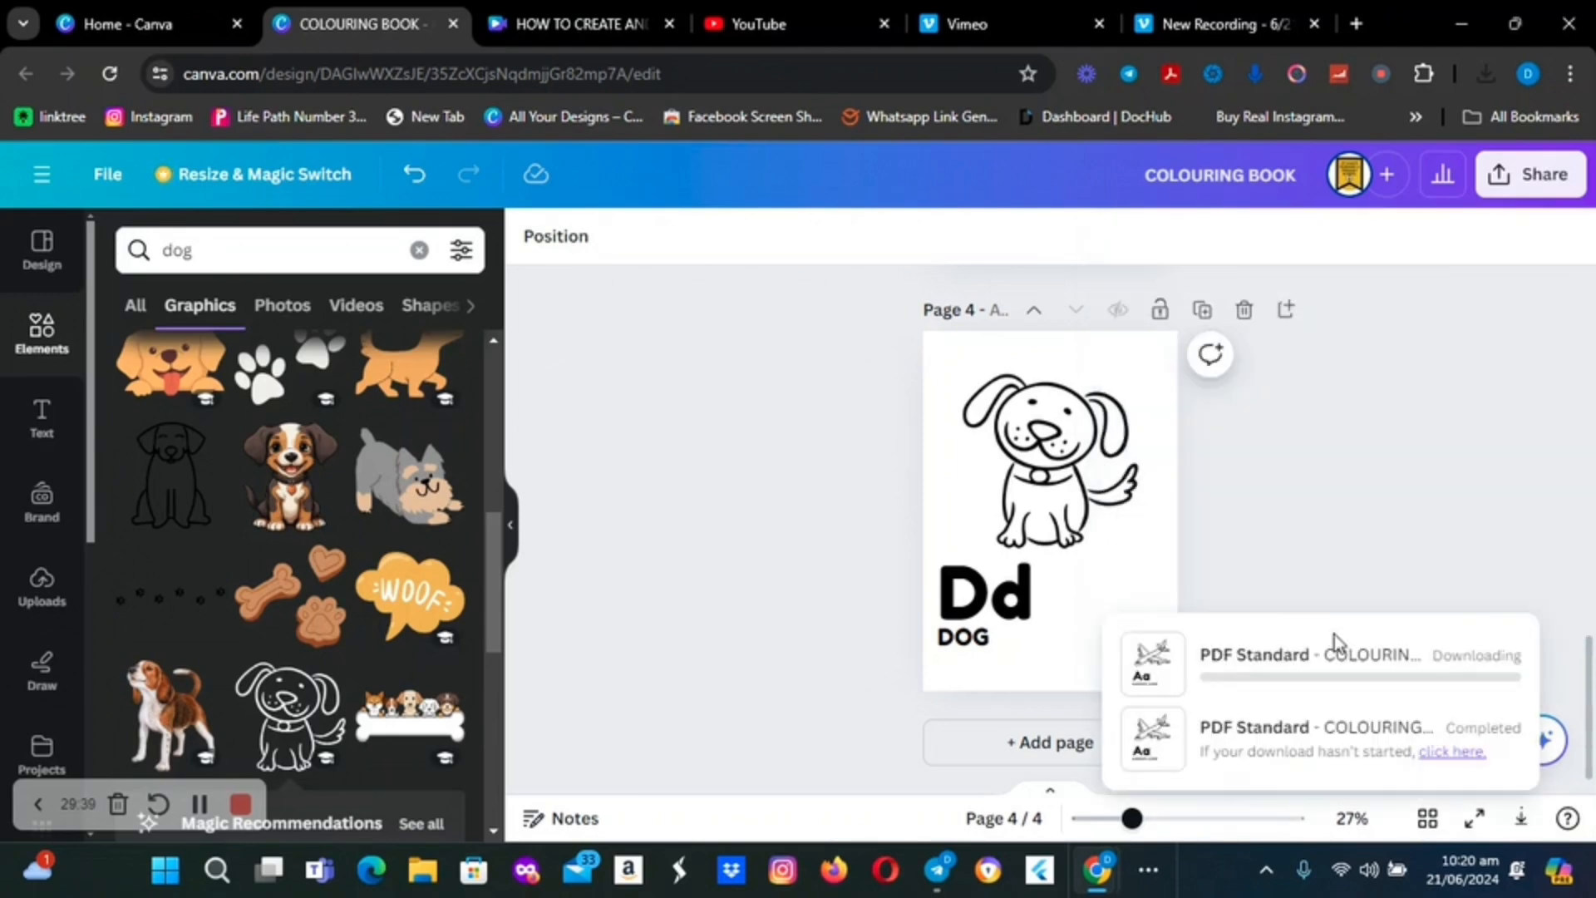